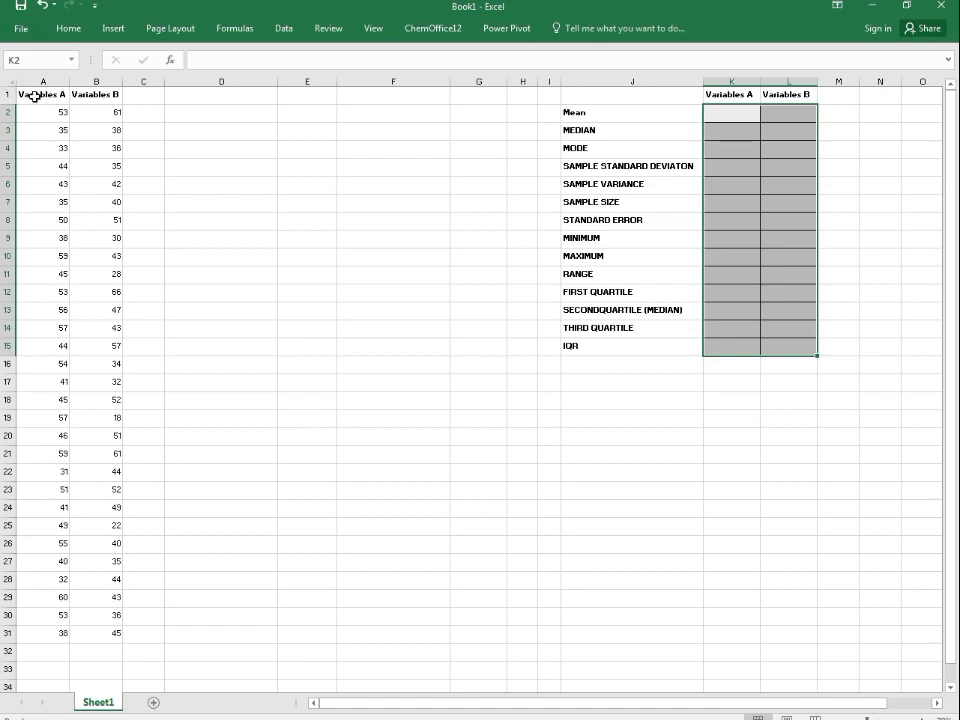
Step: Inspect the Variables A and B headers and the data in A2:B31
{"action": "left_click", "coordinate": [35, 96]}
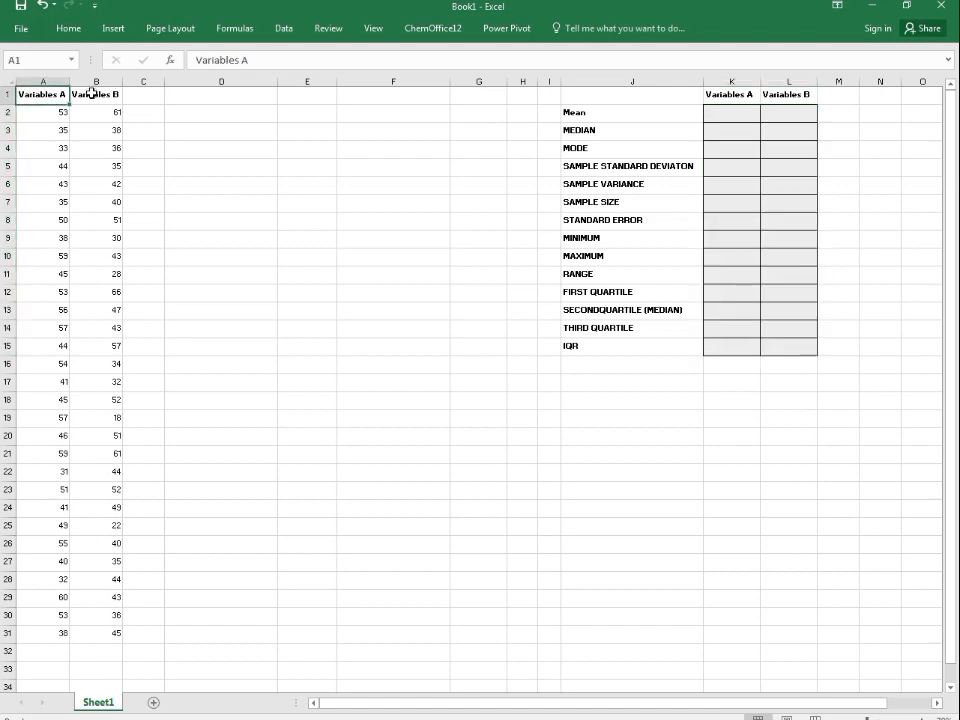
{"action": "left_click", "coordinate": [92, 93]}
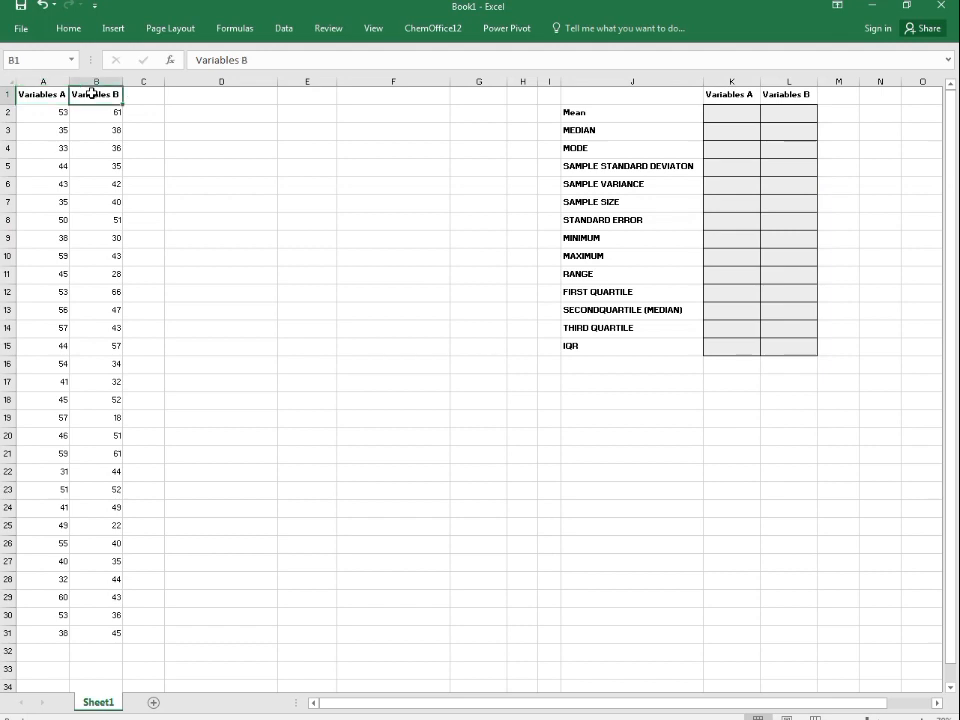
{"action": "left_click", "coordinate": [48, 96]}
{"action": "left_click", "coordinate": [89, 96]}
{"action": "left_click", "coordinate": [49, 115]}
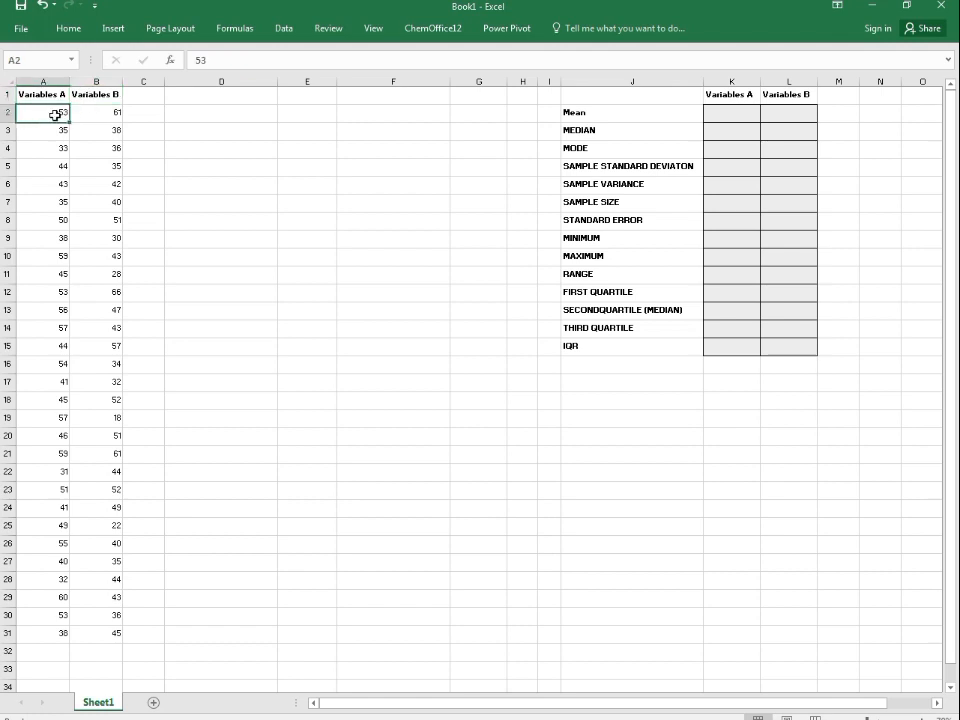
{"action": "left_click_drag", "start_coordinate": [45, 114], "coordinate": [93, 626]}
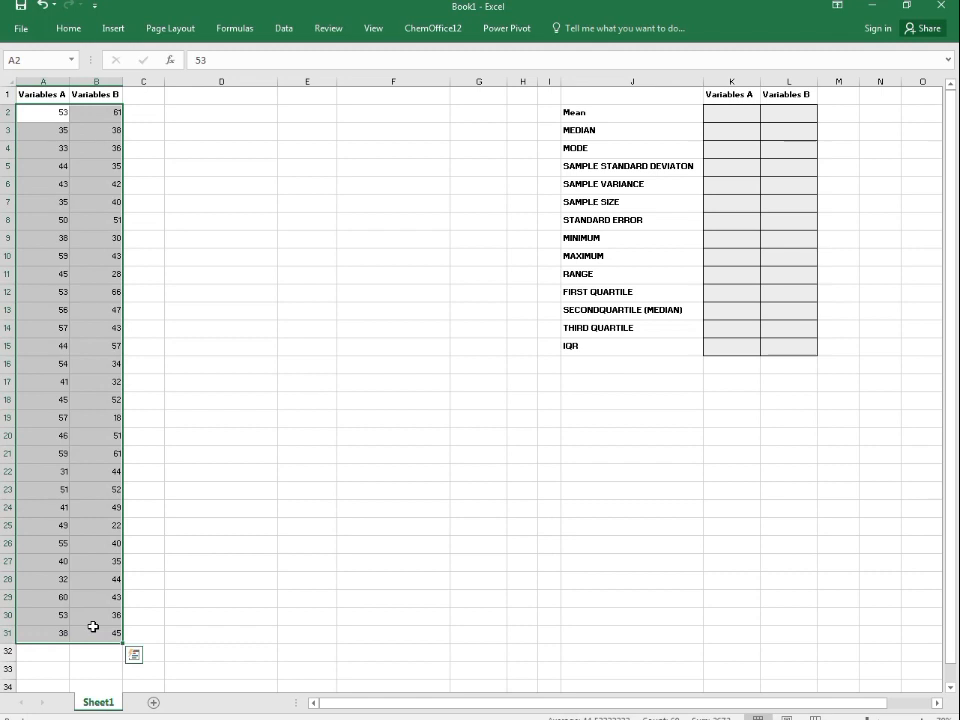
{"action": "left_click", "coordinate": [64, 148]}
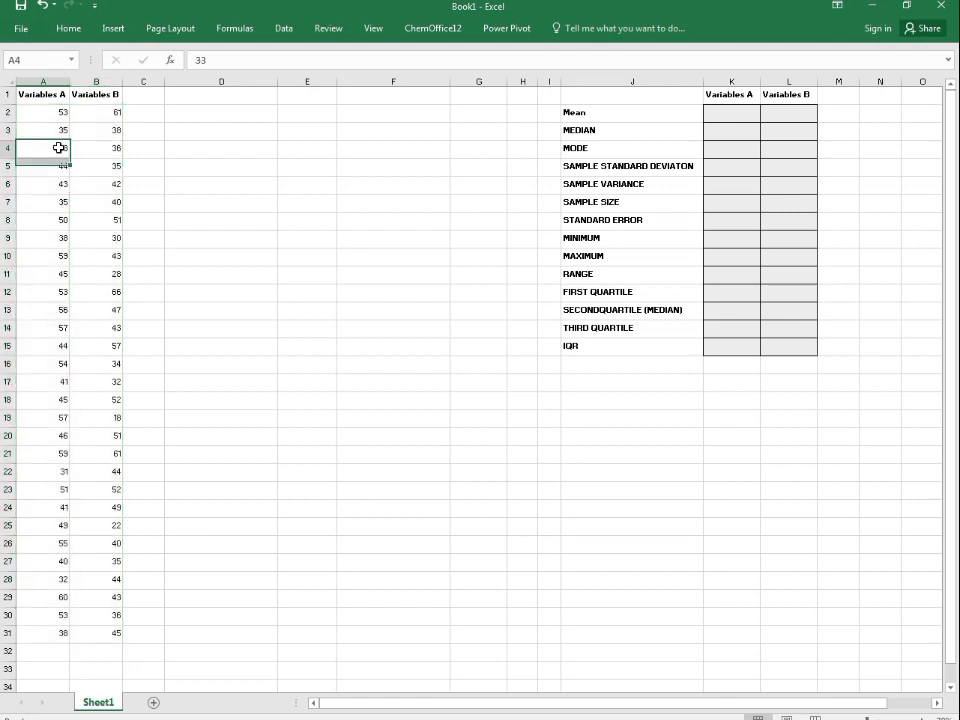
{"action": "left_click", "coordinate": [90, 112]}
{"action": "left_click", "coordinate": [55, 113]}
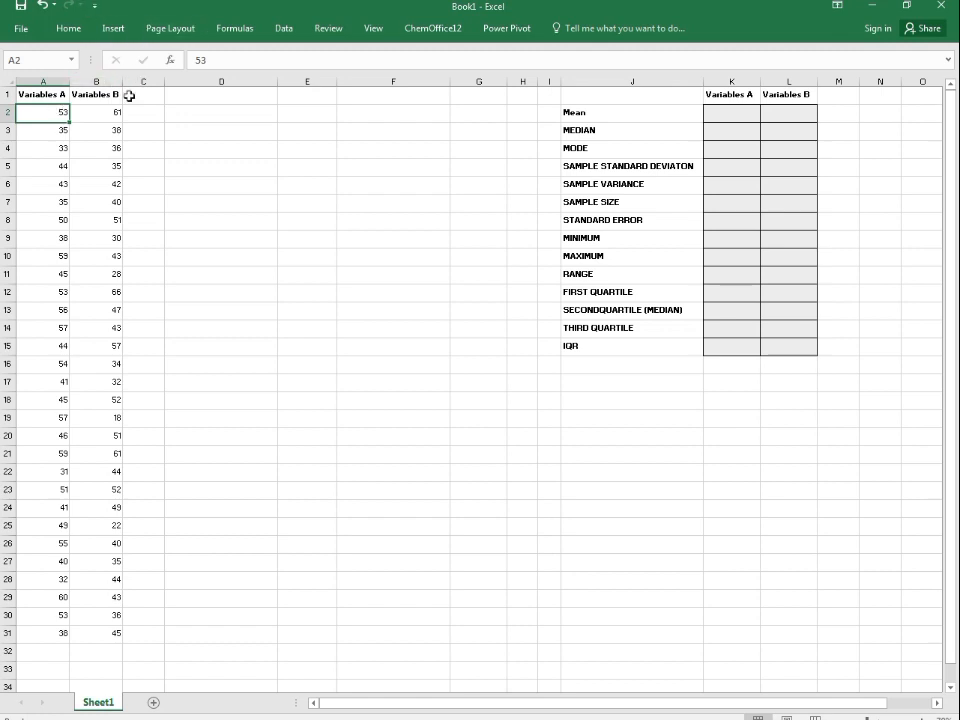
Step: Review the column headers and first data cells of both variables again
{"action": "left_click", "coordinate": [39, 94]}
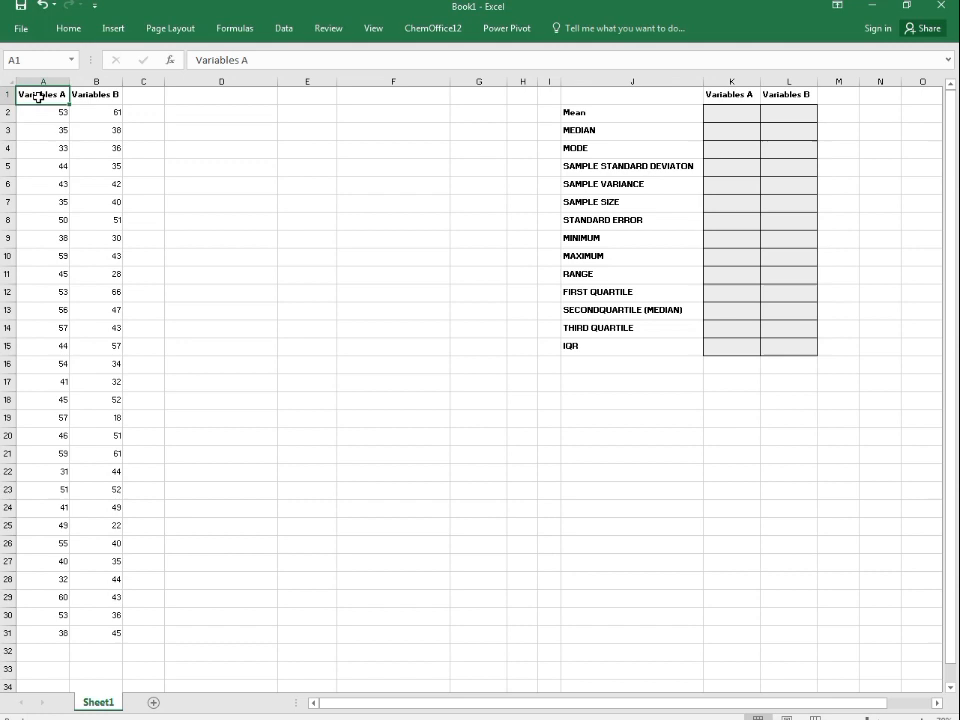
{"action": "left_click", "coordinate": [91, 93]}
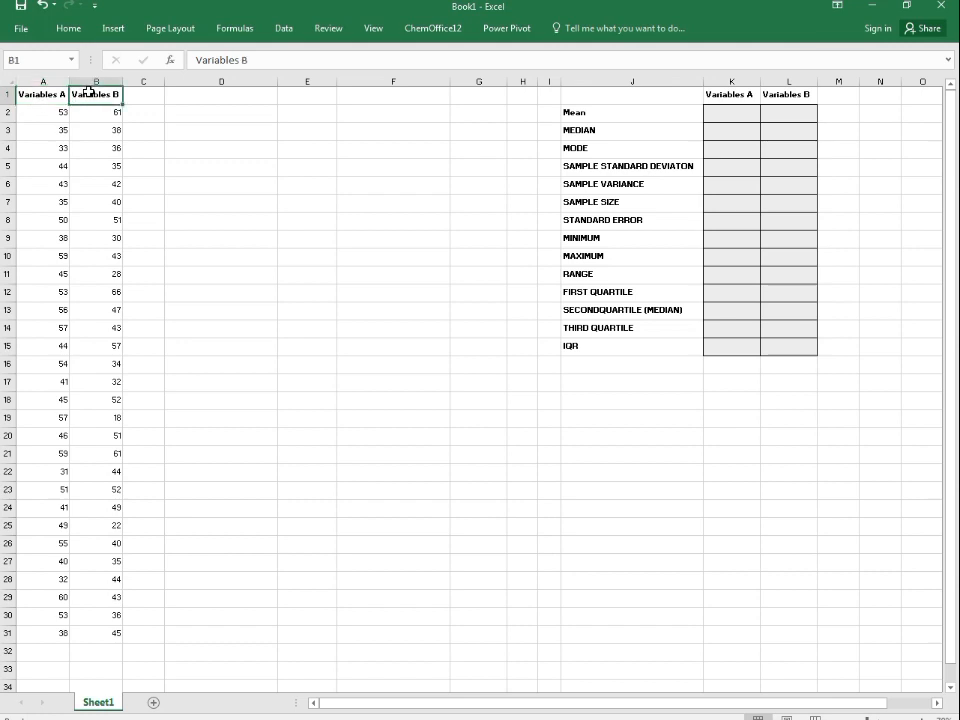
{"action": "left_click", "coordinate": [32, 98]}
{"action": "left_click", "coordinate": [84, 94]}
{"action": "left_click", "coordinate": [60, 95]}
{"action": "left_click", "coordinate": [91, 96]}
{"action": "left_click", "coordinate": [43, 120]}
{"action": "left_click", "coordinate": [105, 115]}
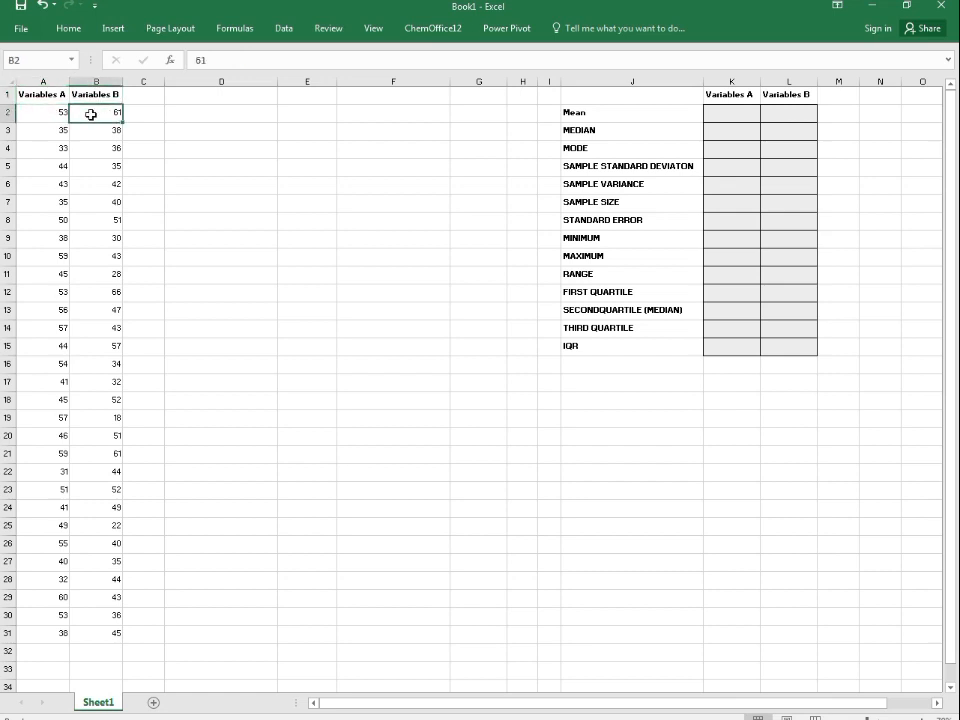
{"action": "left_click", "coordinate": [51, 117]}
{"action": "left_click", "coordinate": [80, 113]}
{"action": "left_click", "coordinate": [35, 118]}
{"action": "left_click", "coordinate": [120, 113]}
Step: Open the Data Analysis tools and choose Descriptive Statistics
{"action": "left_click", "coordinate": [287, 28]}
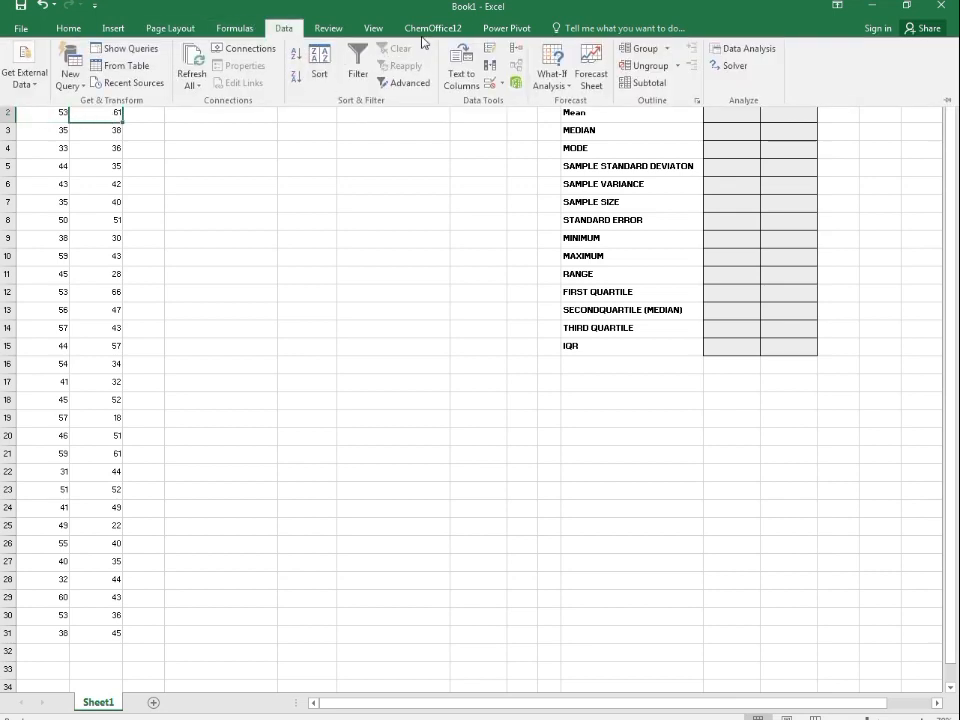
{"action": "left_click", "coordinate": [765, 47]}
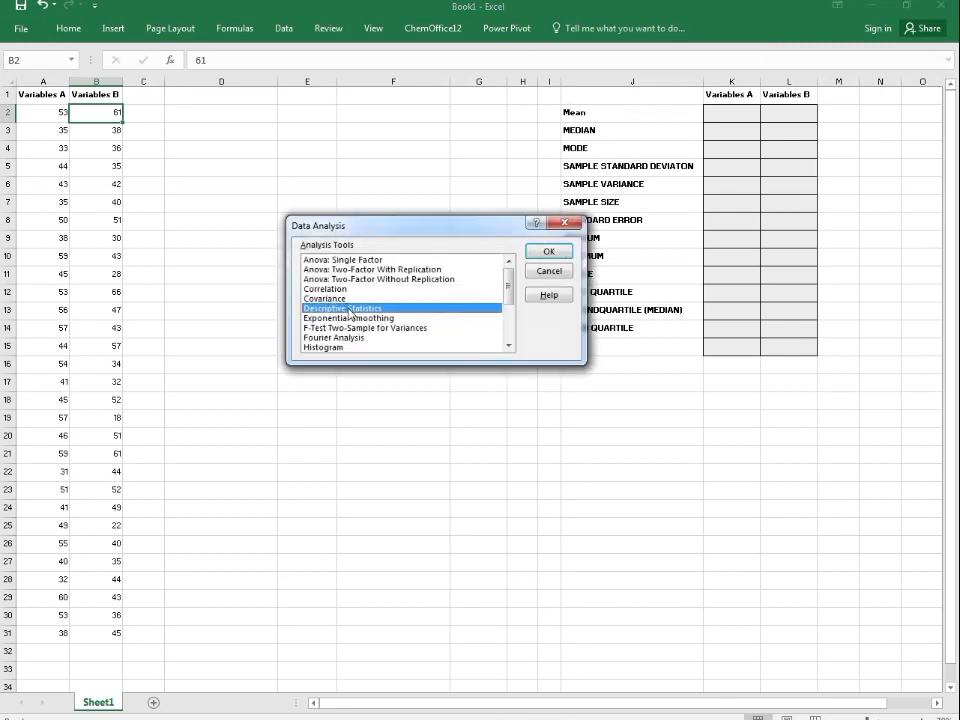
{"action": "left_click", "coordinate": [548, 251]}
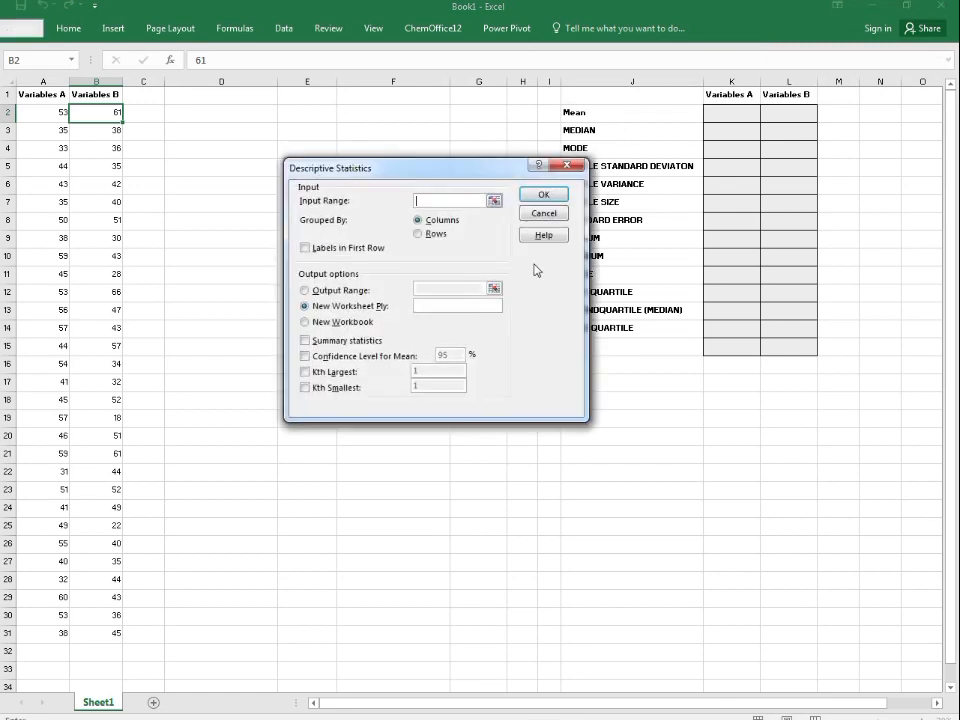
Step: Set the input range to $A$2:$B$31 and the output range to cell $D$2
{"action": "left_click", "coordinate": [494, 202]}
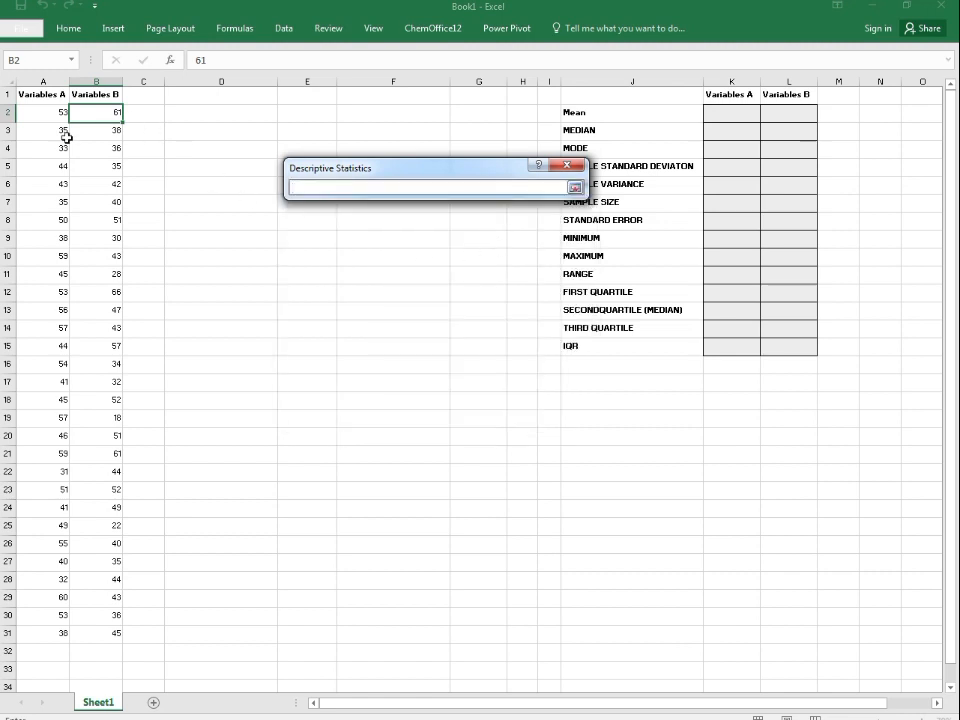
{"action": "left_click_drag", "start_coordinate": [40, 116], "coordinate": [118, 632]}
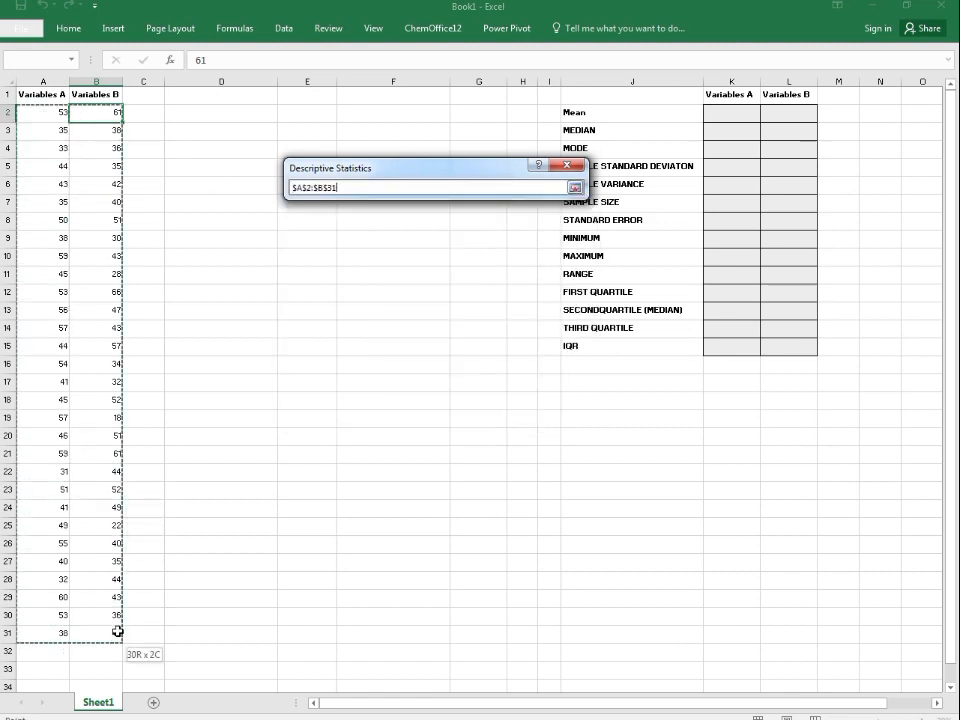
{"action": "left_click", "coordinate": [574, 188]}
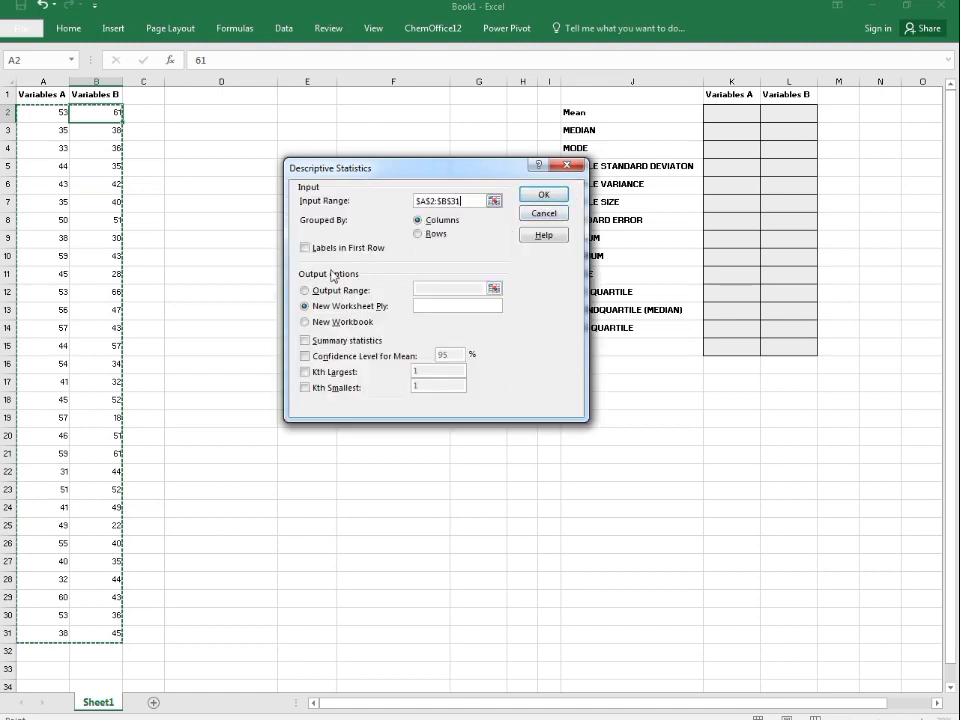
{"action": "left_click", "coordinate": [494, 291]}
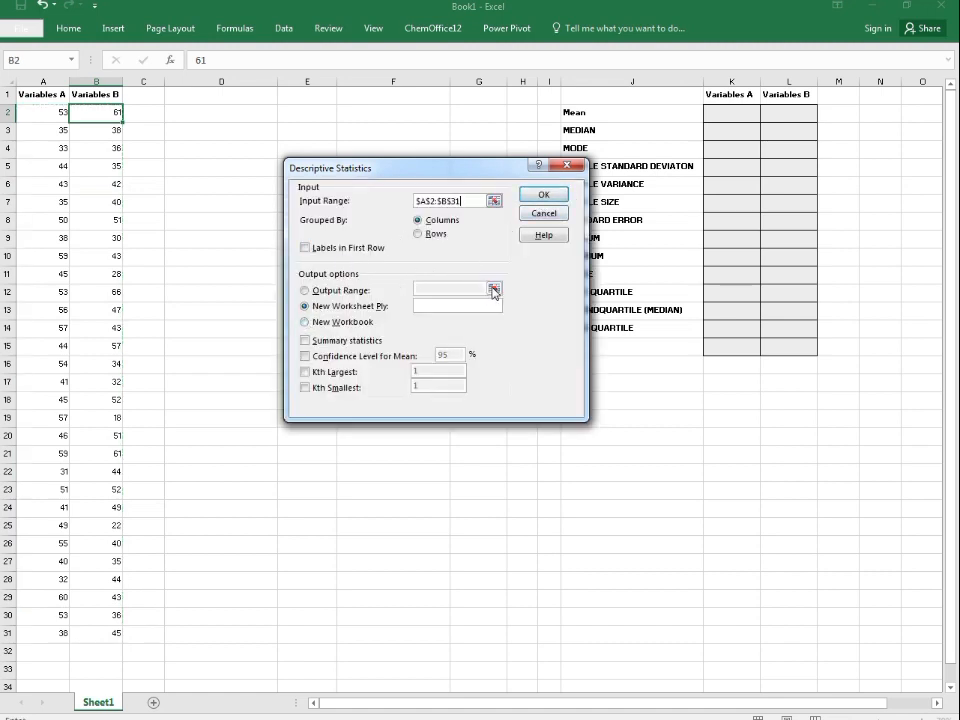
{"action": "left_click", "coordinate": [304, 290]}
{"action": "left_click", "coordinate": [492, 285]}
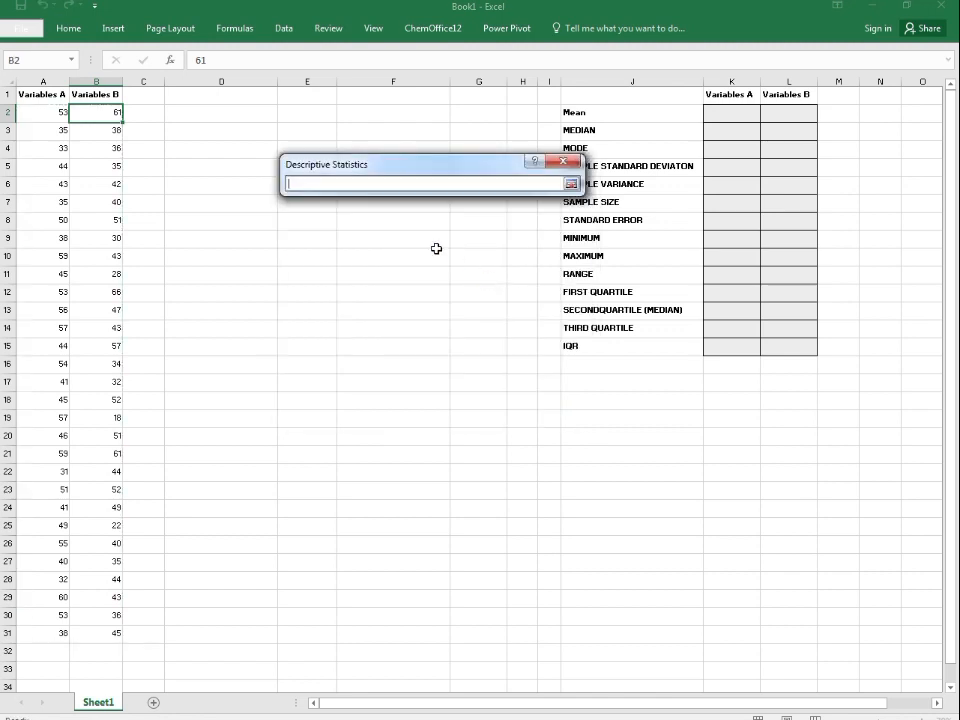
{"action": "left_click", "coordinate": [231, 111]}
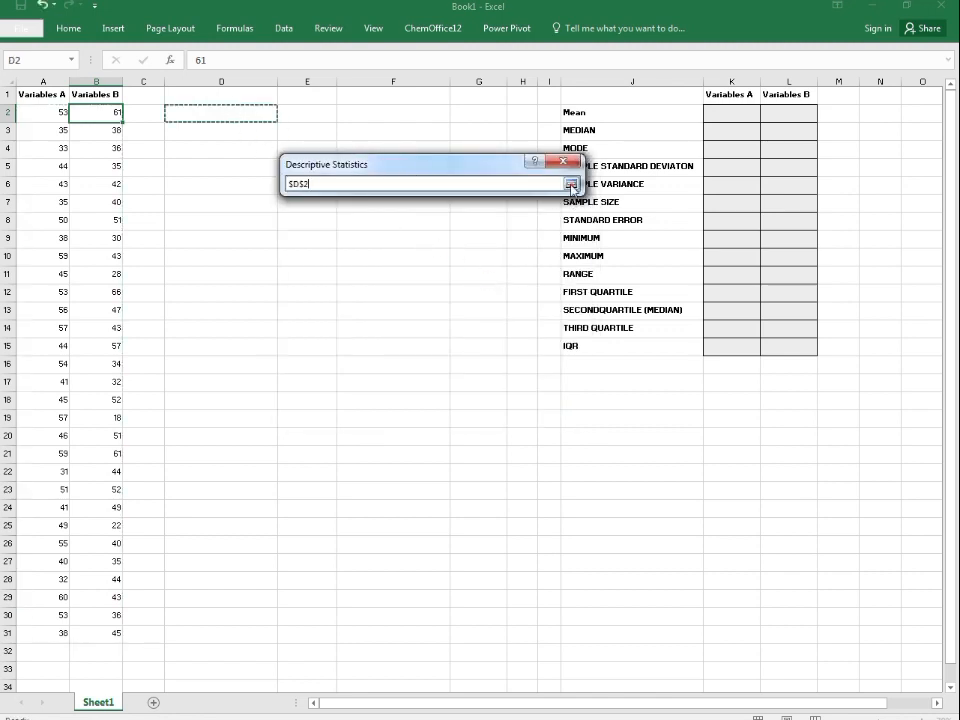
{"action": "left_click", "coordinate": [570, 184]}
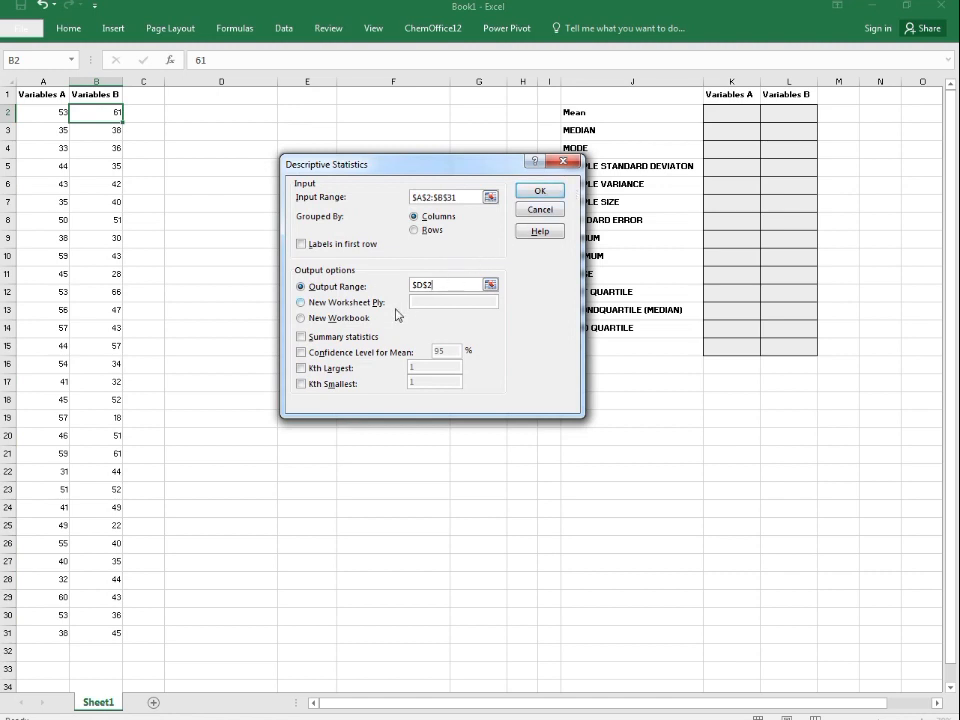
Step: Enable Summary statistics and Confidence Level for Mean at 95%, then run the analysis
{"action": "left_click", "coordinate": [301, 337]}
{"action": "left_click", "coordinate": [301, 353]}
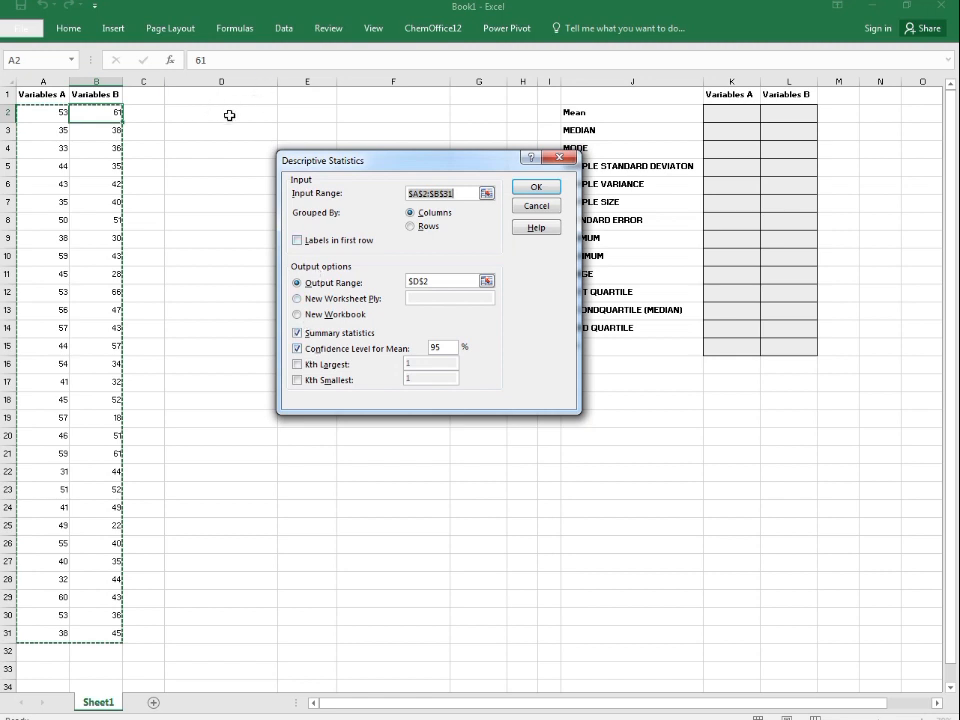
{"action": "left_click", "coordinate": [553, 195]}
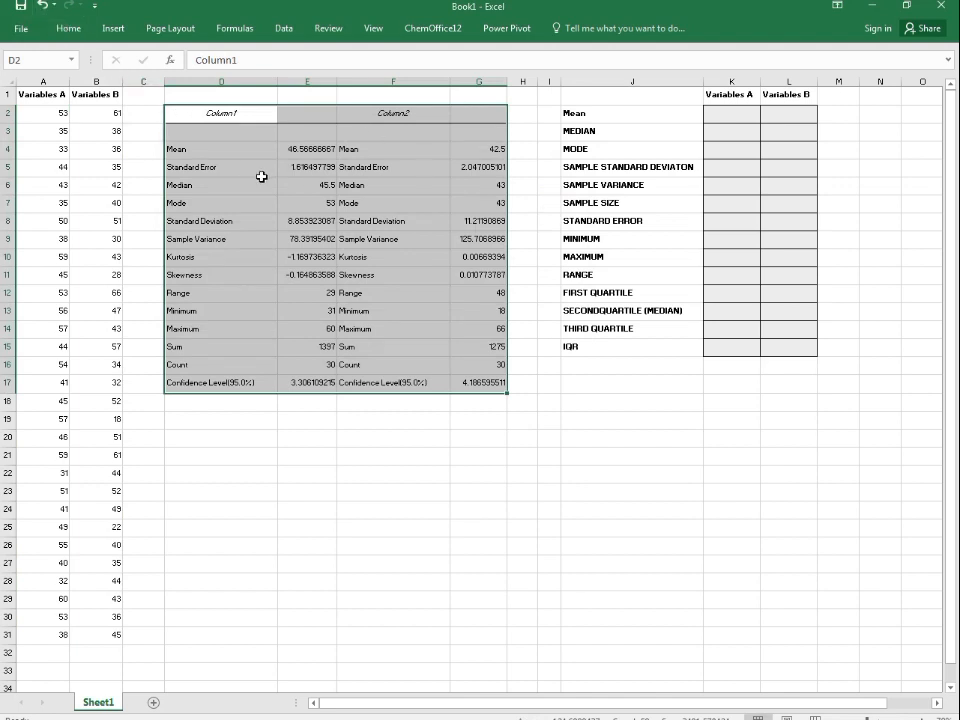
Step: Examine the output table's Column1 and Column2 headers and the Mean label
{"action": "left_click", "coordinate": [211, 152]}
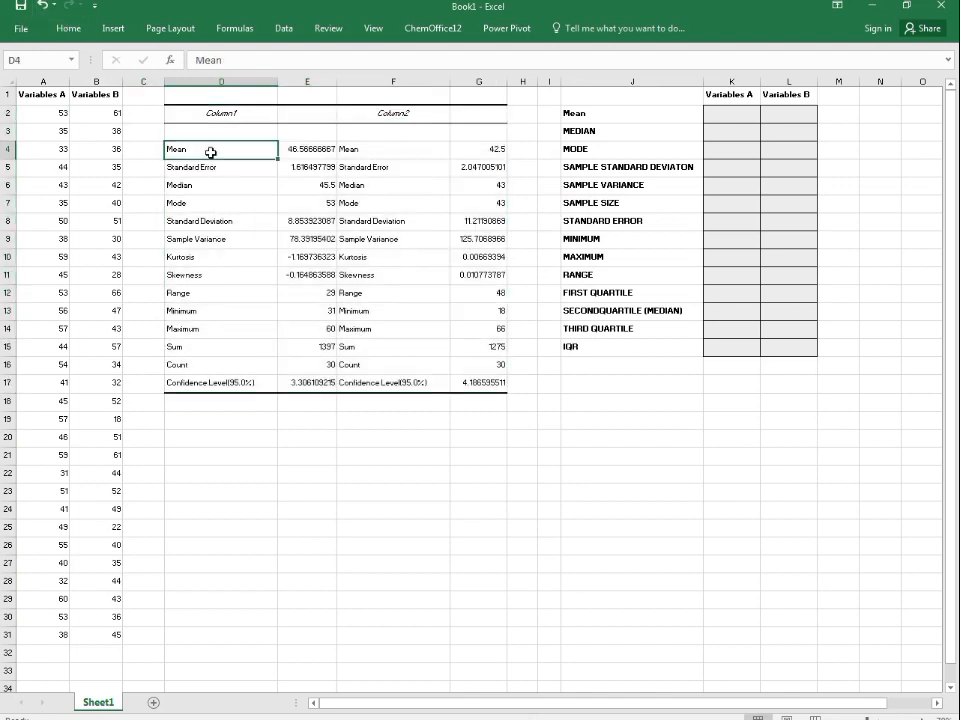
{"action": "left_click", "coordinate": [27, 99]}
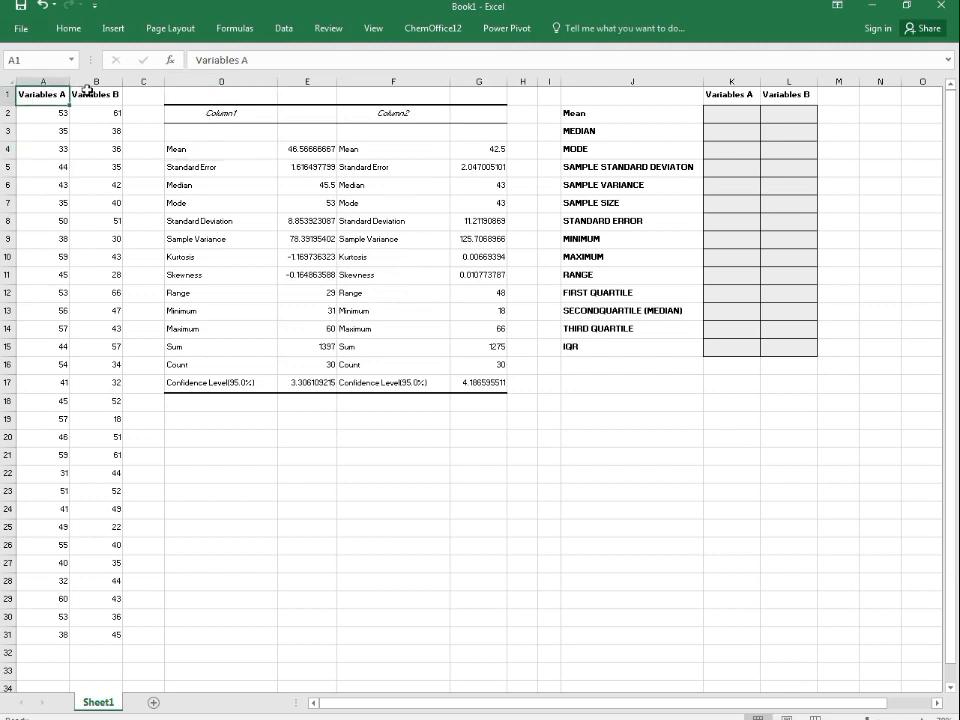
{"action": "left_click", "coordinate": [89, 92]}
{"action": "left_click", "coordinate": [219, 115]}
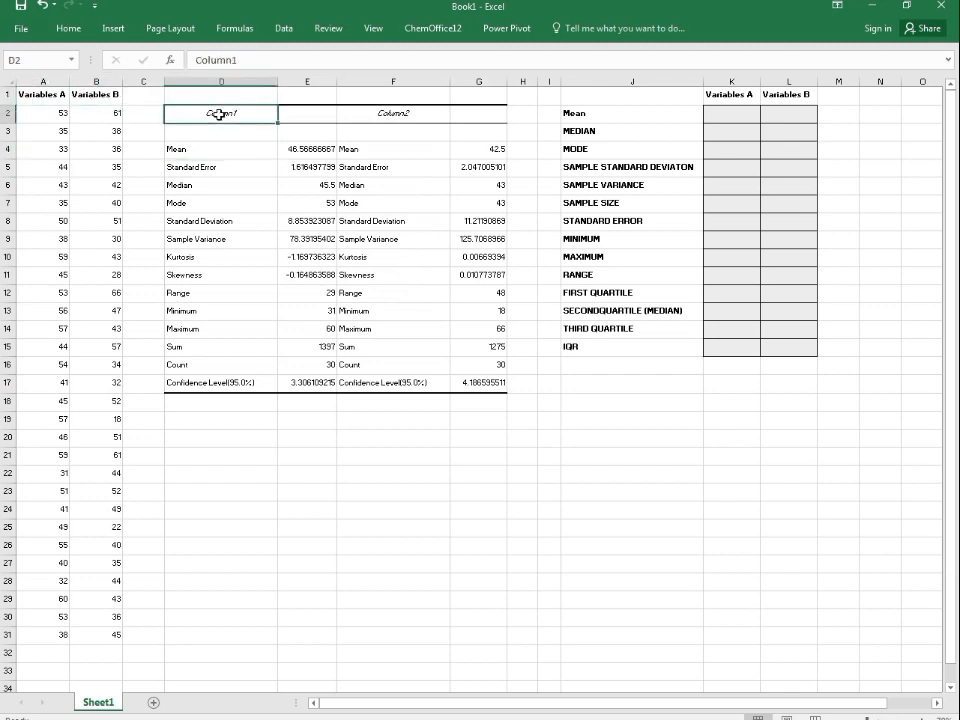
{"action": "key", "text": "Right"}
{"action": "key", "text": "Right"}
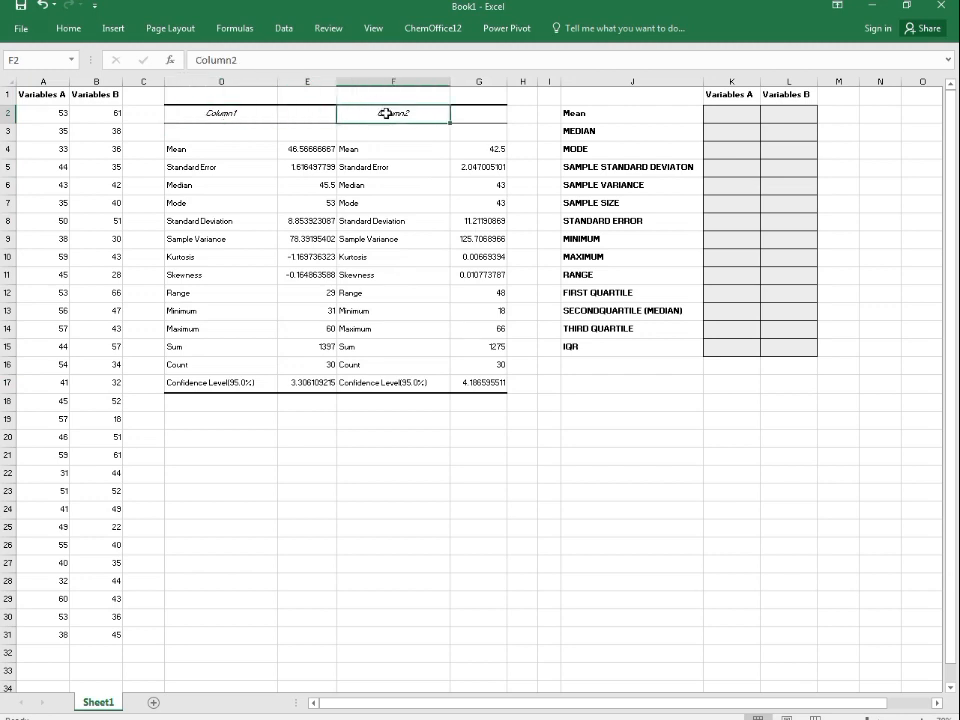
Step: Step through the statistic labels in the output table from Mean down to Confidence Level
{"action": "left_click", "coordinate": [208, 153]}
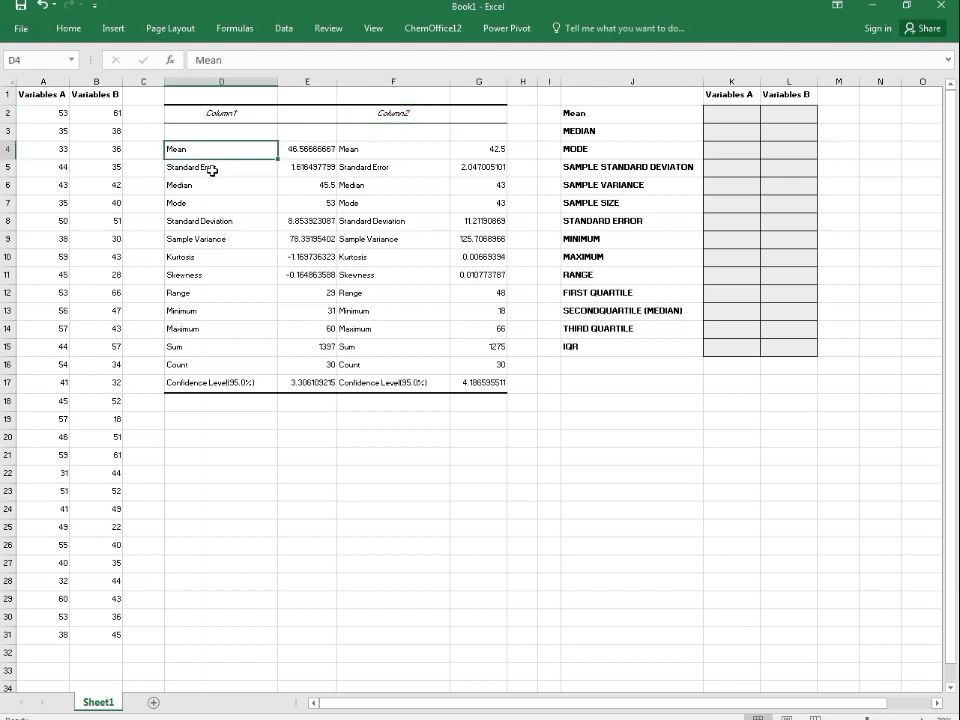
{"action": "left_click", "coordinate": [212, 170]}
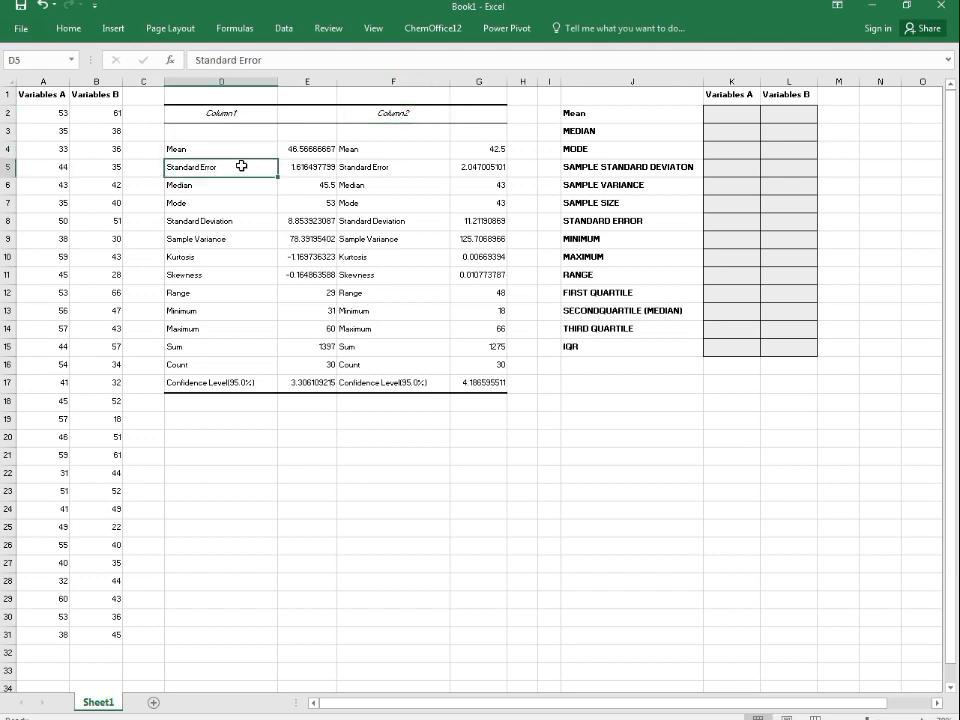
{"action": "key", "text": "Down"}
{"action": "key", "text": "Down"}
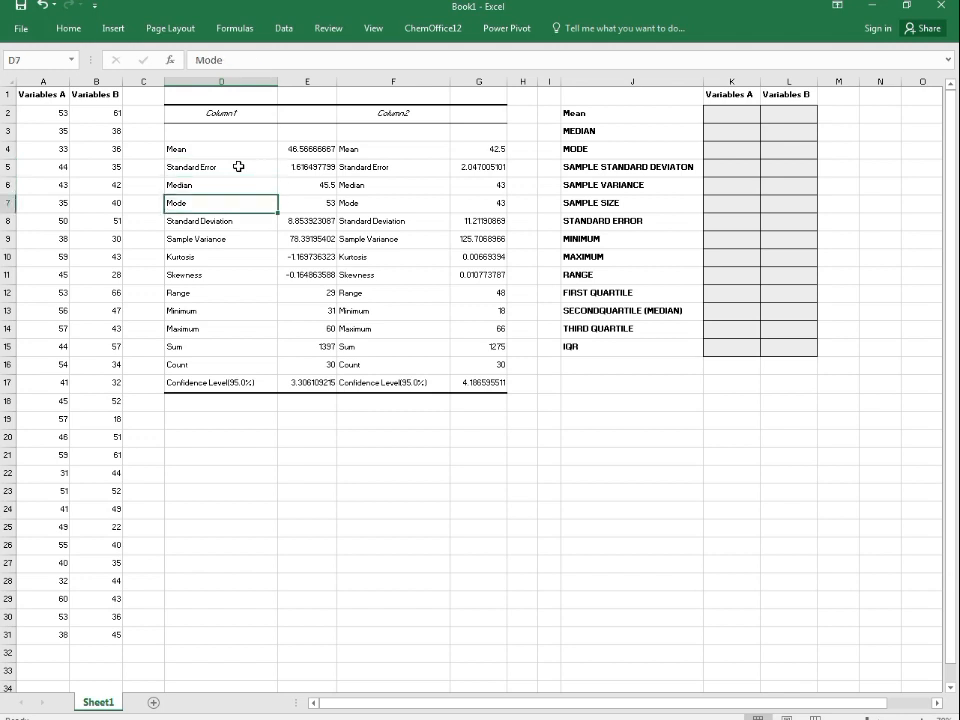
{"action": "key", "text": "Down"}
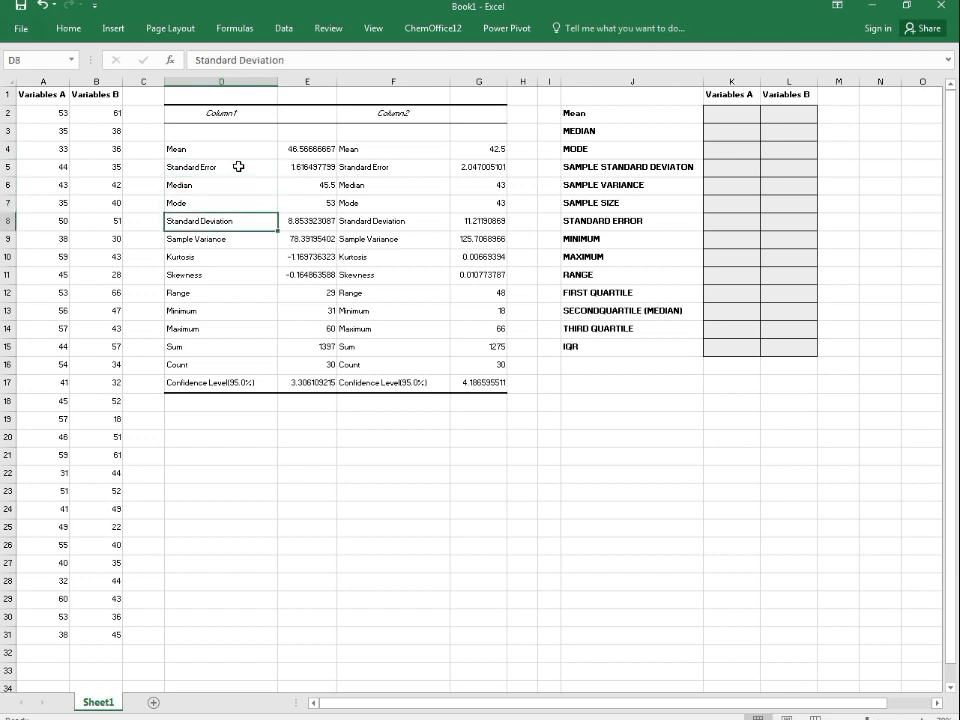
{"action": "key", "text": "Down"}
{"action": "key", "text": "Down"}
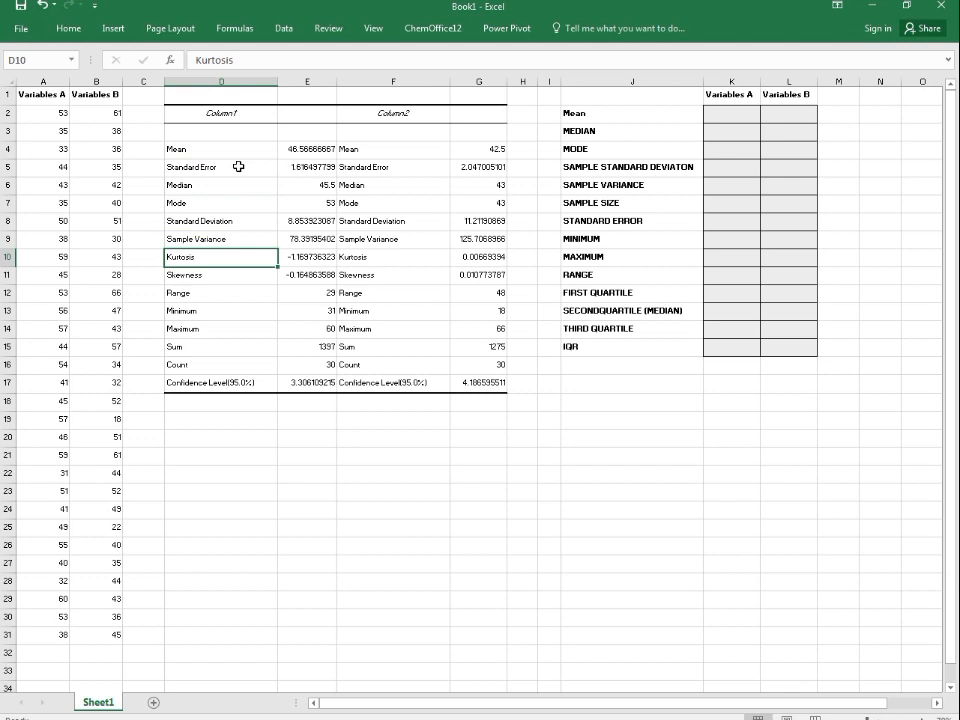
{"action": "key", "text": "Down"}
{"action": "key", "text": "Down"}
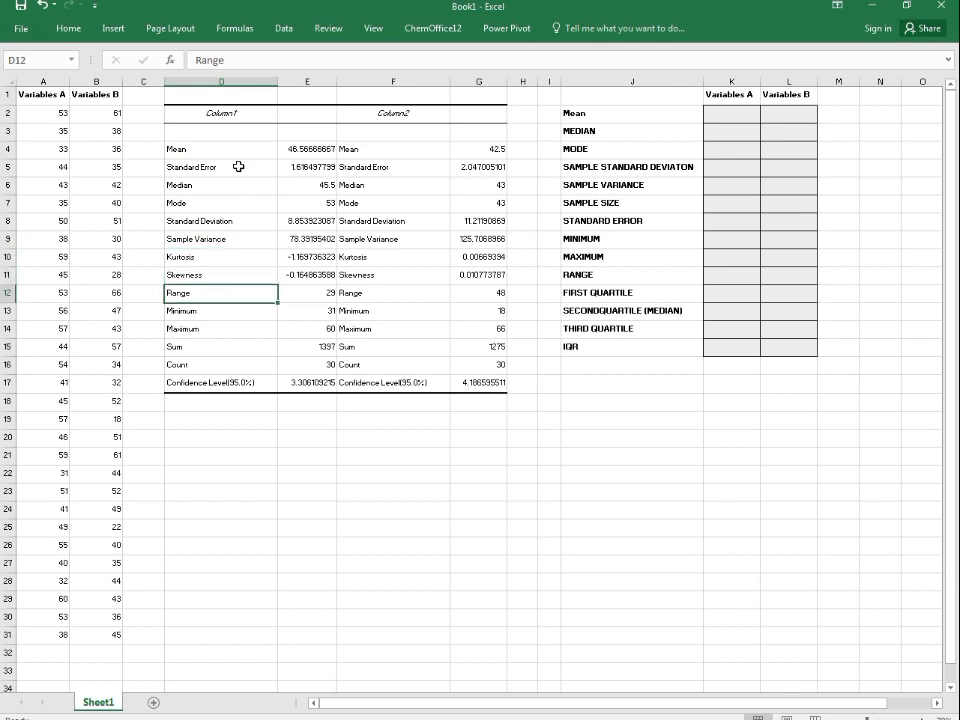
{"action": "key", "text": "Down"}
{"action": "key", "text": "Down"}
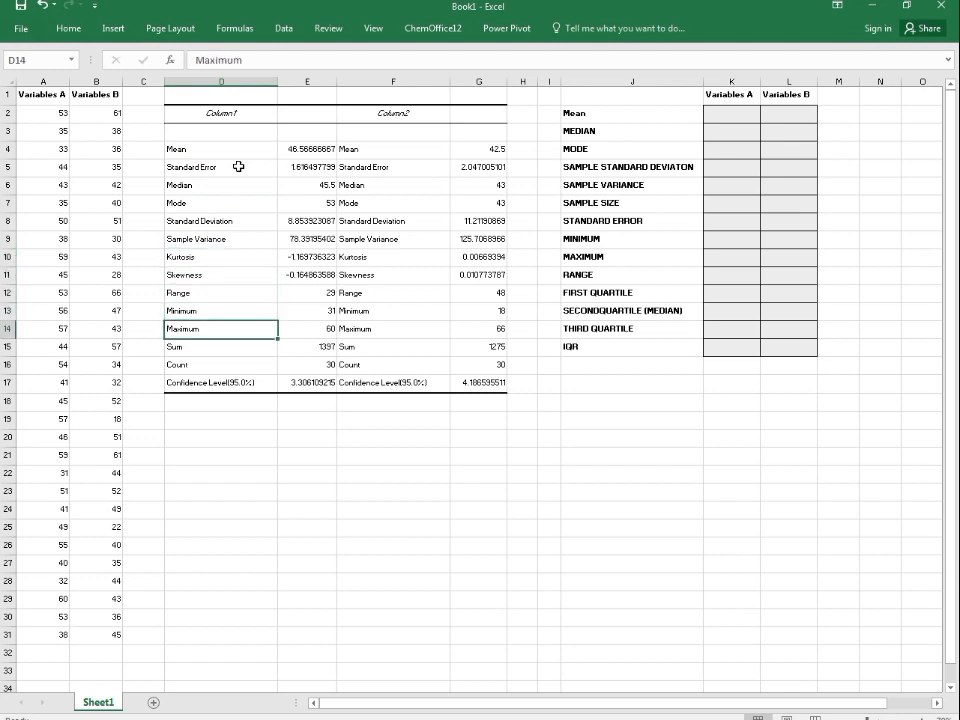
{"action": "key", "text": "Down"}
{"action": "key", "text": "Down"}
{"action": "key", "text": "Down"}
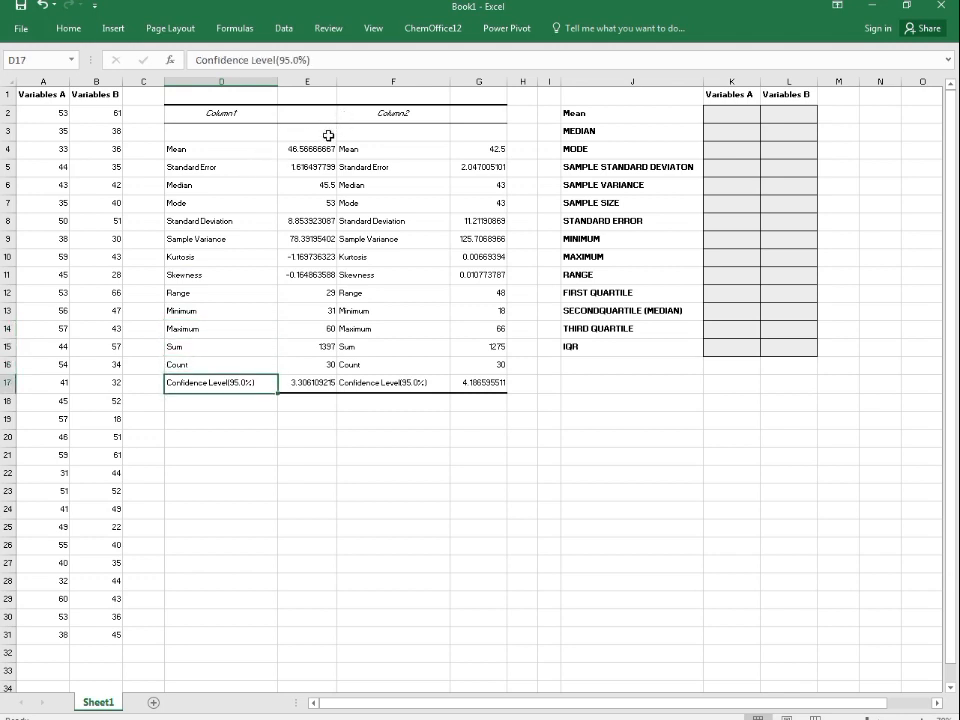
Step: Move from the output values across to the MEDIAN label in the summary table
{"action": "key", "text": "Right"}
{"action": "key", "text": "Up"}
{"action": "key", "text": "Up"}
{"action": "key", "text": "Up"}
{"action": "key", "text": "Up"}
{"action": "key", "text": "Up"}
{"action": "key", "text": "Up"}
{"action": "key", "text": "Up"}
{"action": "key", "text": "Up"}
{"action": "key", "text": "Up"}
{"action": "key", "text": "Up"}
{"action": "key", "text": "Up"}
{"action": "key", "text": "Up"}
{"action": "key", "text": "Up"}
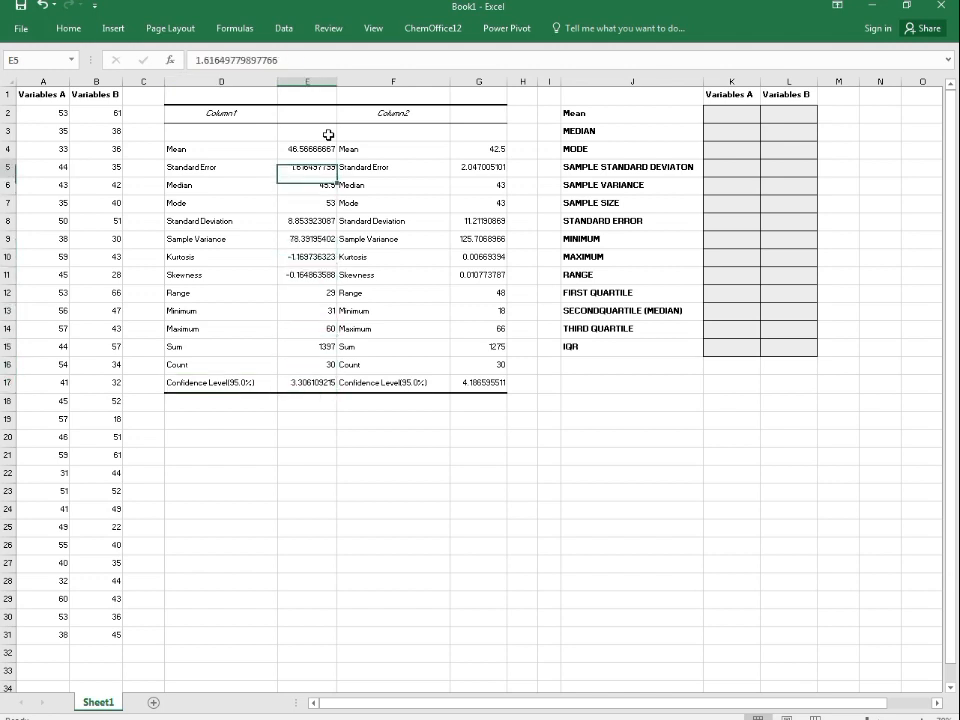
{"action": "key", "text": "Right"}
{"action": "key", "text": "Right"}
{"action": "key", "text": "Right"}
{"action": "key", "text": "Right"}
{"action": "key", "text": "Right"}
{"action": "key", "text": "Up"}
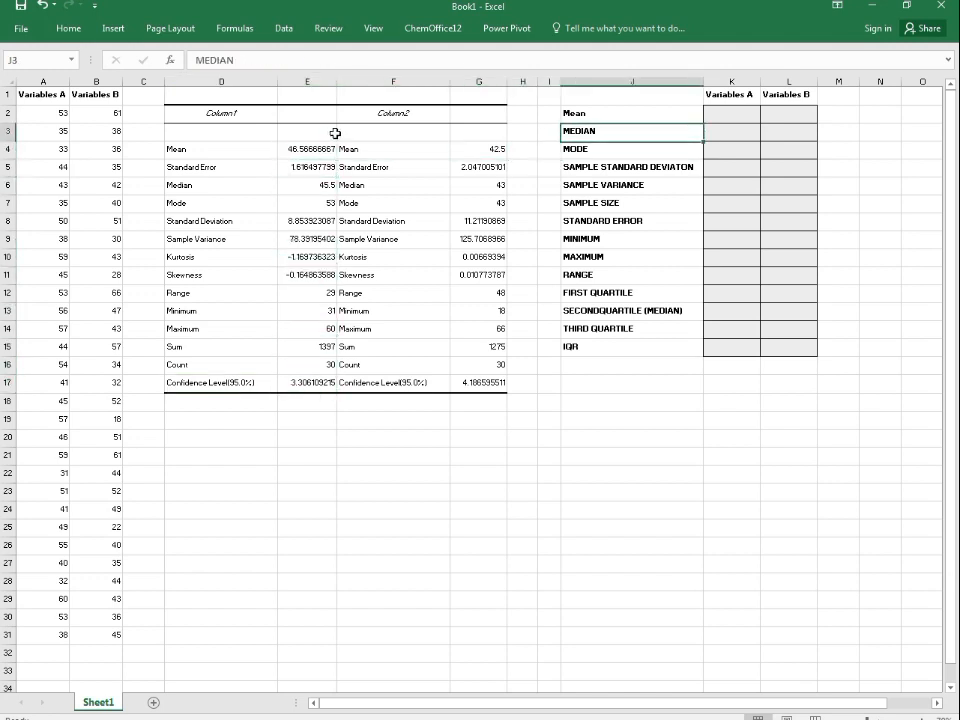
Step: Step through the statistic labels of the summary table from Mean down to IQR and back
{"action": "left_click", "coordinate": [580, 113]}
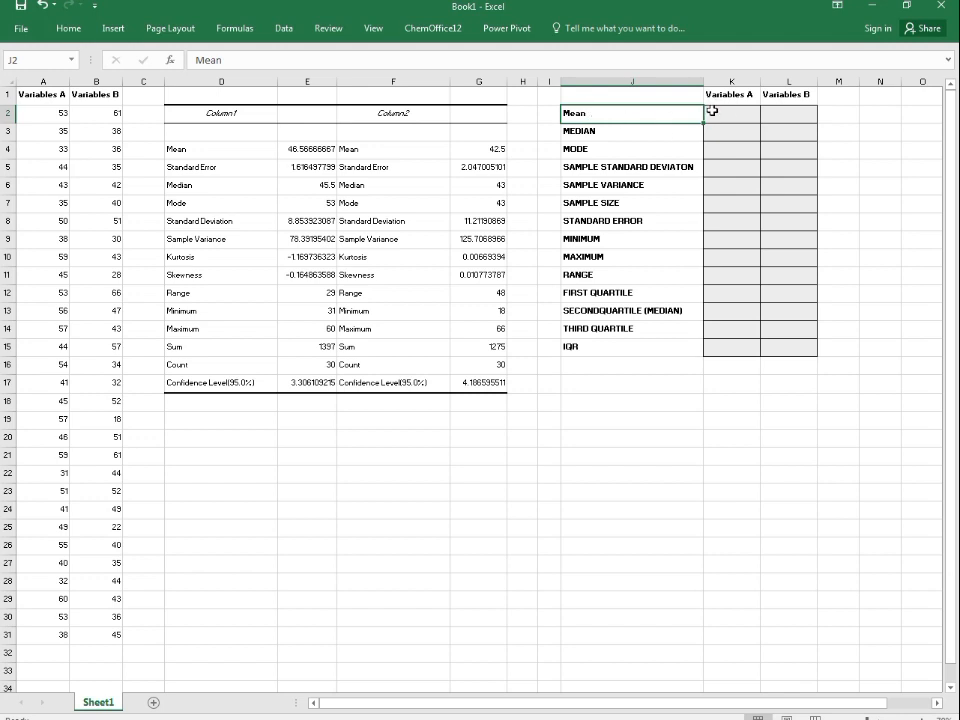
{"action": "key", "text": "Down"}
{"action": "key", "text": "Down"}
{"action": "key", "text": "Down"}
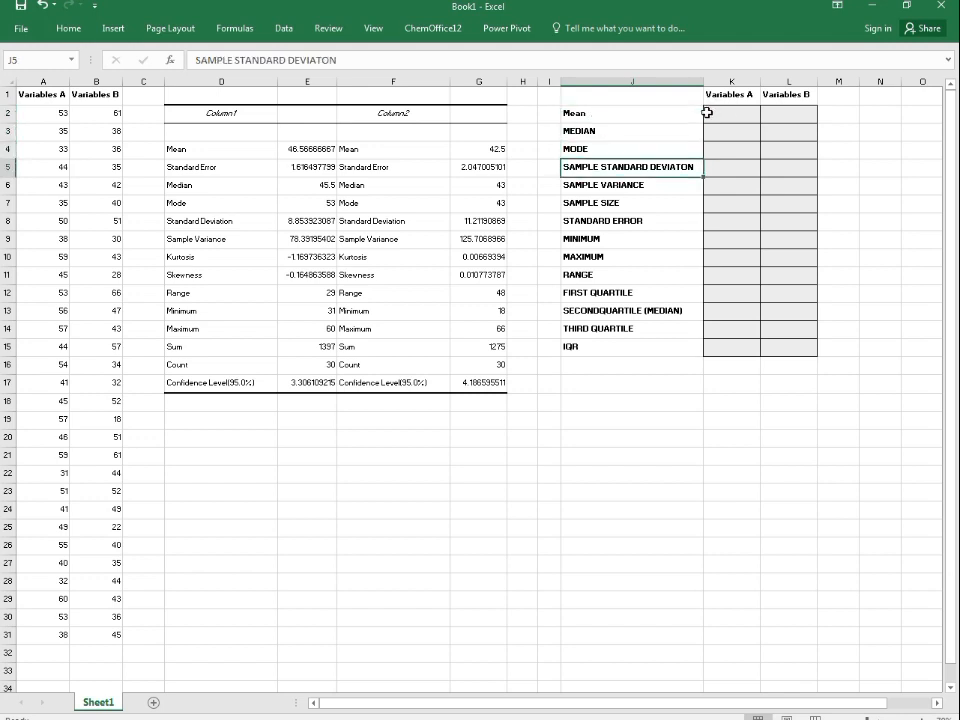
{"action": "key", "text": "Down"}
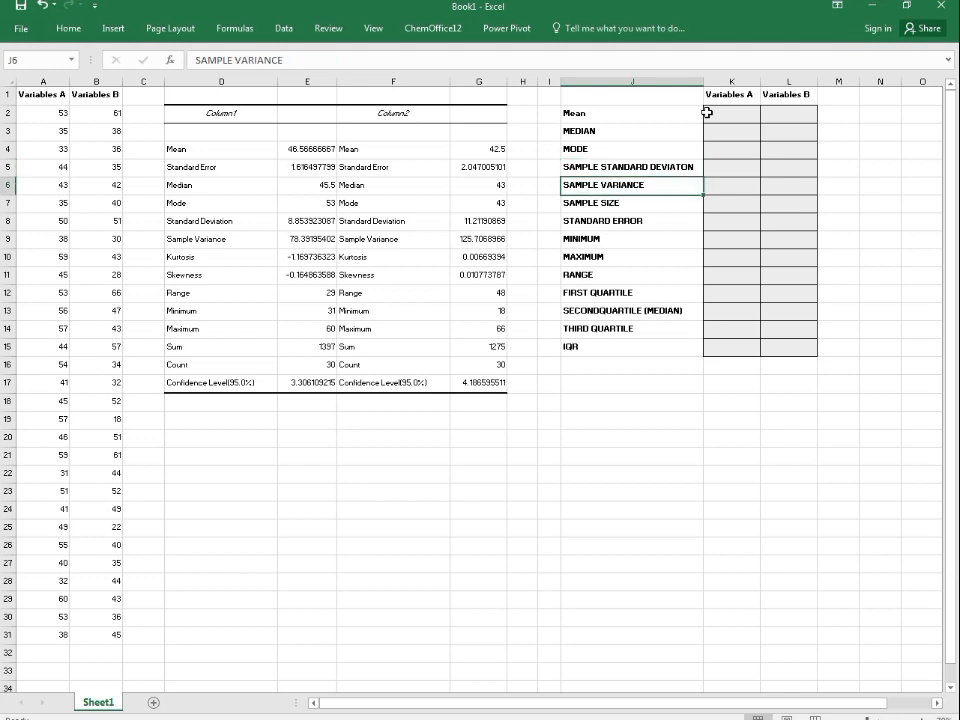
{"action": "key", "text": "Down"}
{"action": "key", "text": "Down"}
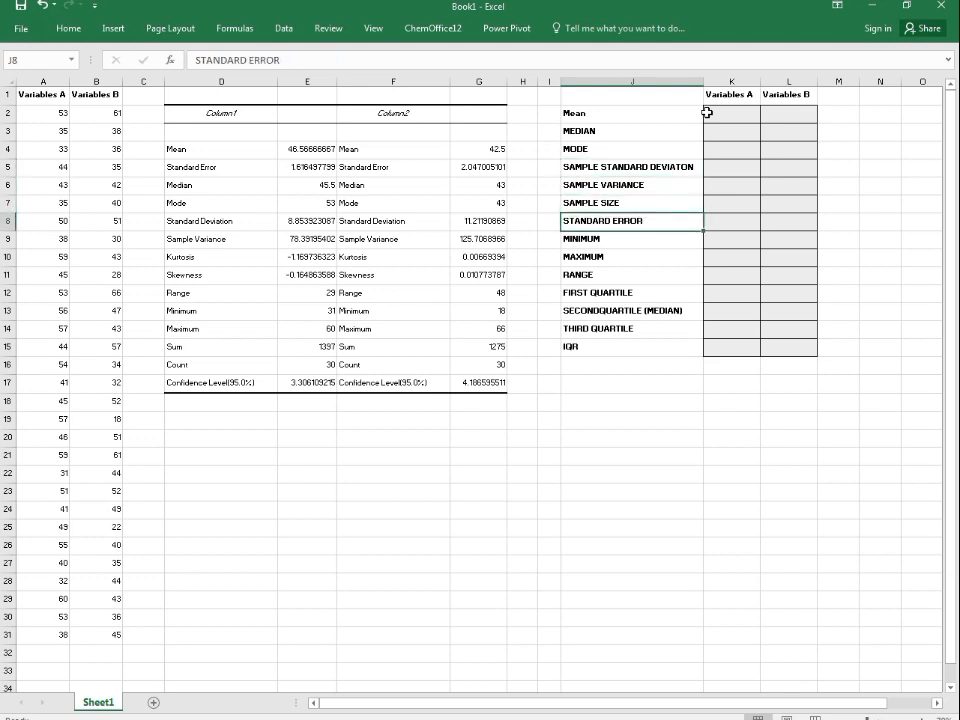
{"action": "key", "text": "Down"}
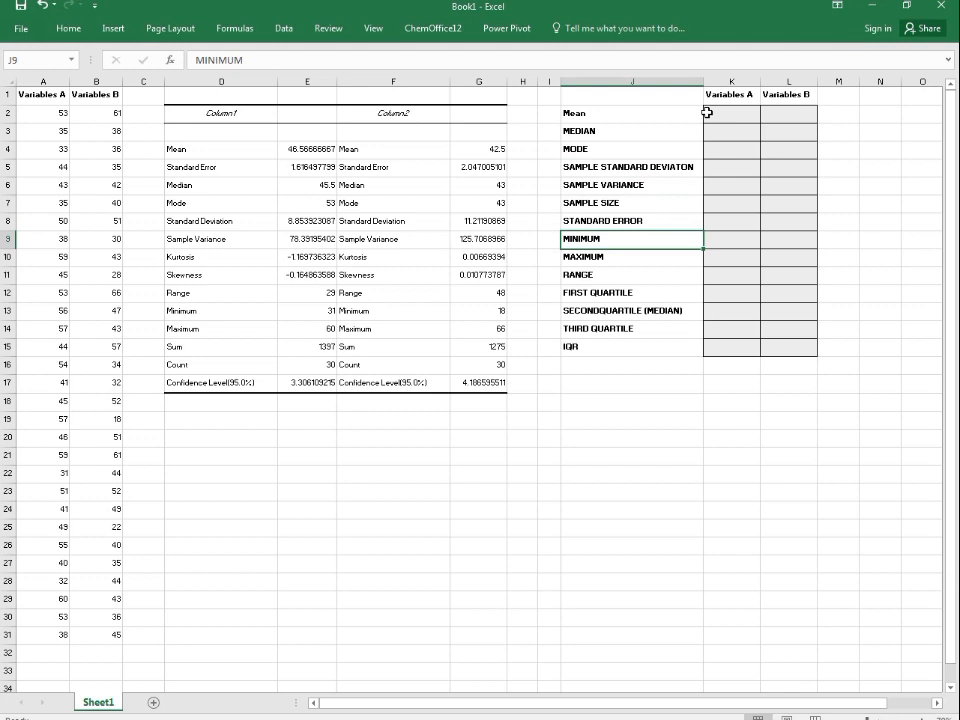
{"action": "key", "text": "Down"}
{"action": "key", "text": "Down"}
{"action": "key", "text": "Down"}
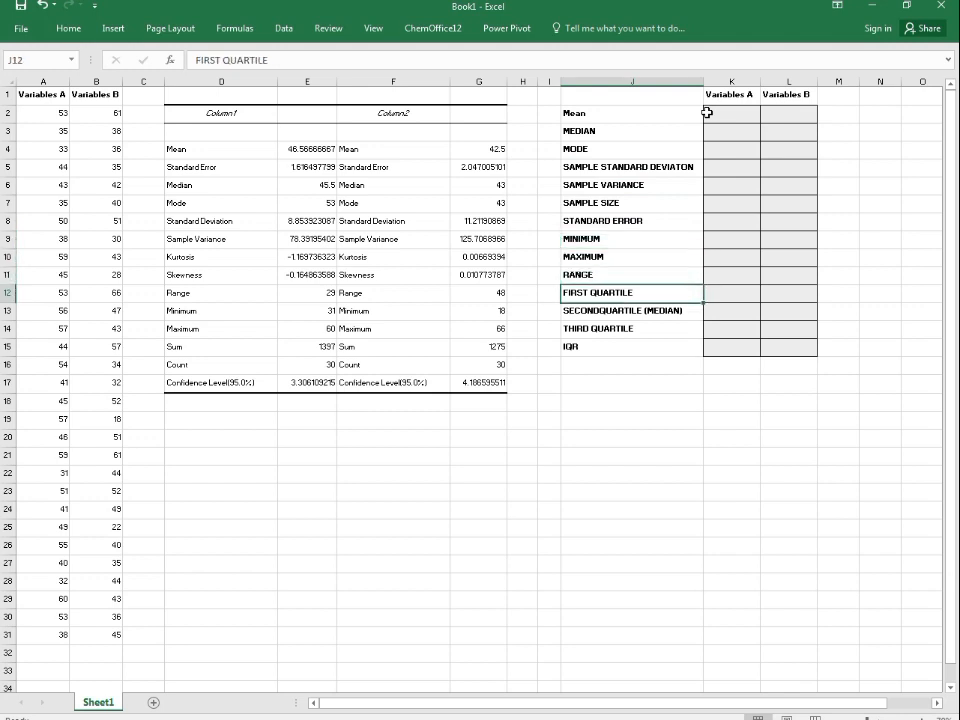
{"action": "key", "text": "Down"}
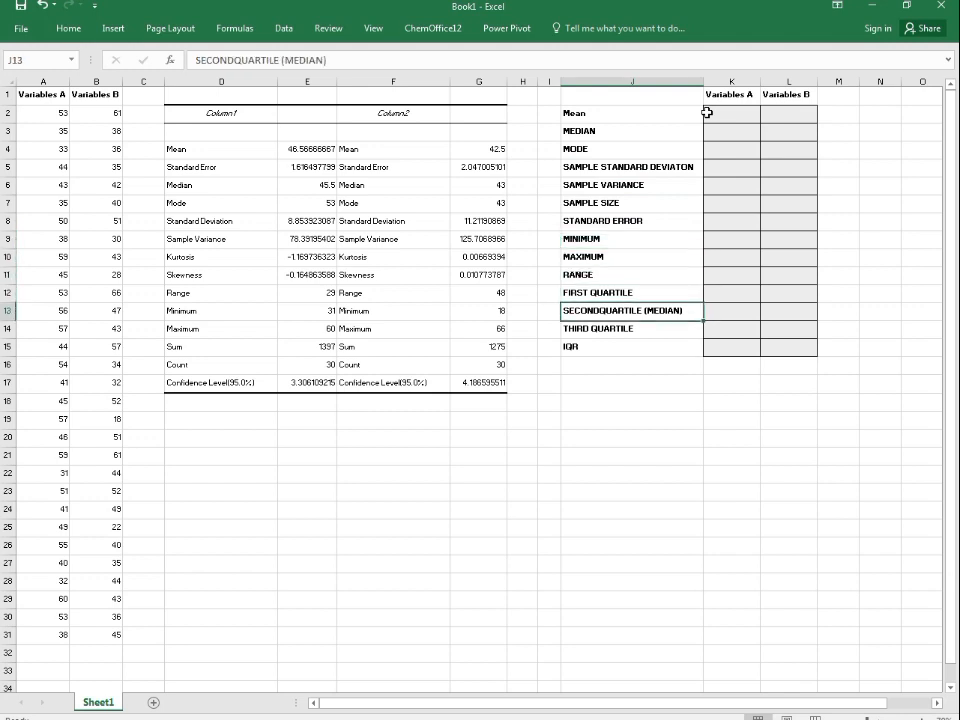
{"action": "key", "text": "Down"}
{"action": "key", "text": "Down"}
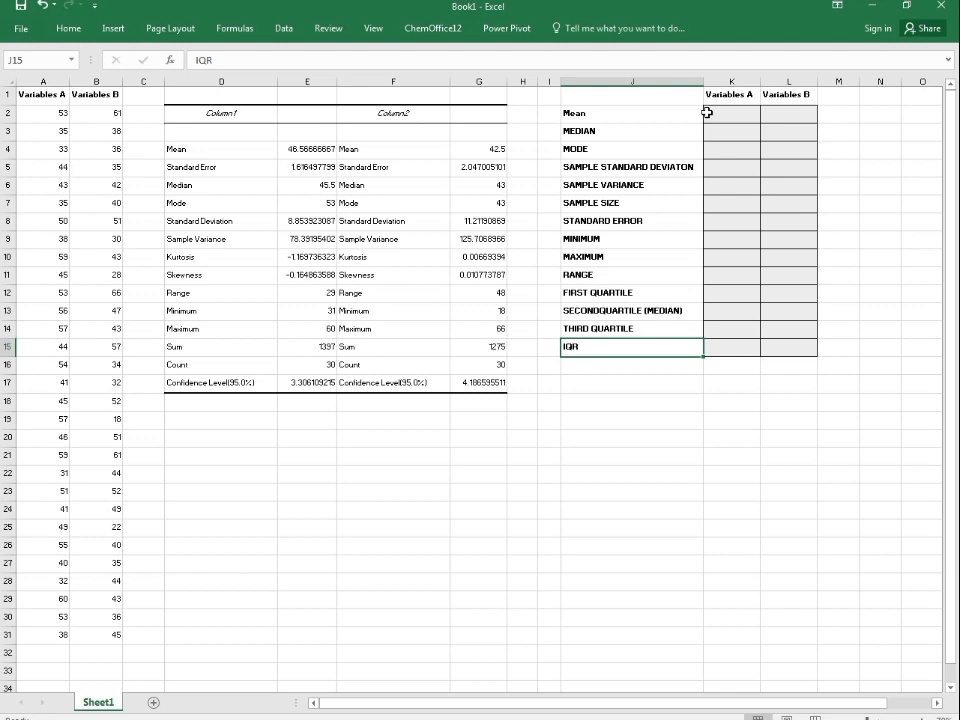
{"action": "key", "text": "Up"}
{"action": "key", "text": "Up"}
{"action": "key", "text": "Up"}
{"action": "key", "text": "Up"}
{"action": "key", "text": "Up"}
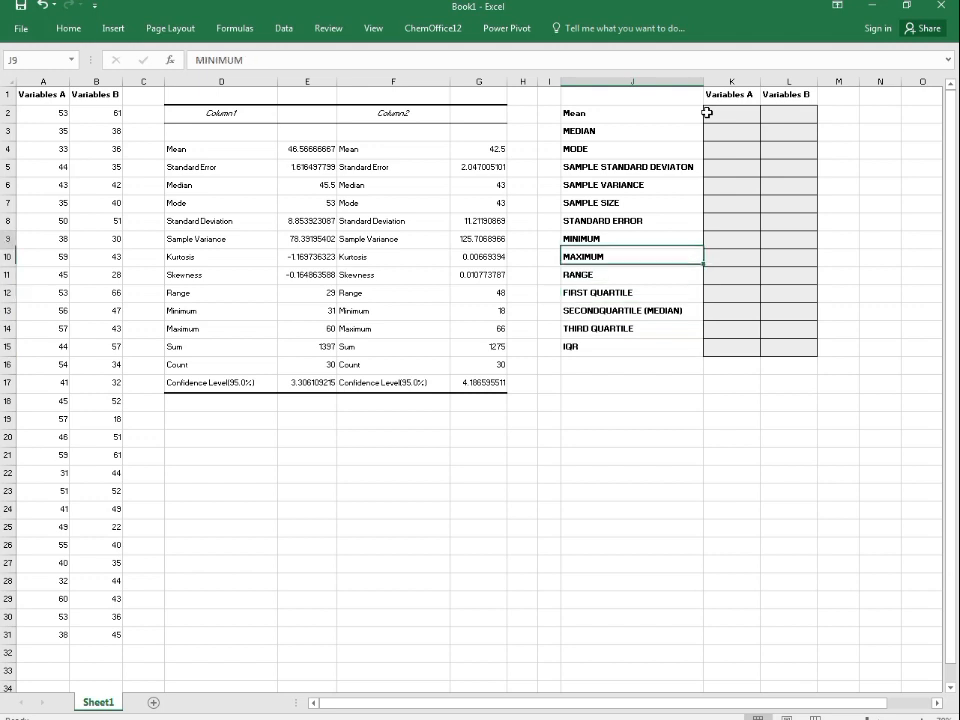
{"action": "key", "text": "Up"}
{"action": "key", "text": "Up"}
{"action": "key", "text": "Up"}
{"action": "key", "text": "Up"}
{"action": "key", "text": "Down"}
{"action": "key", "text": "Down"}
{"action": "key", "text": "Down"}
{"action": "key", "text": "Down"}
{"action": "key", "text": "Down"}
{"action": "key", "text": "Down"}
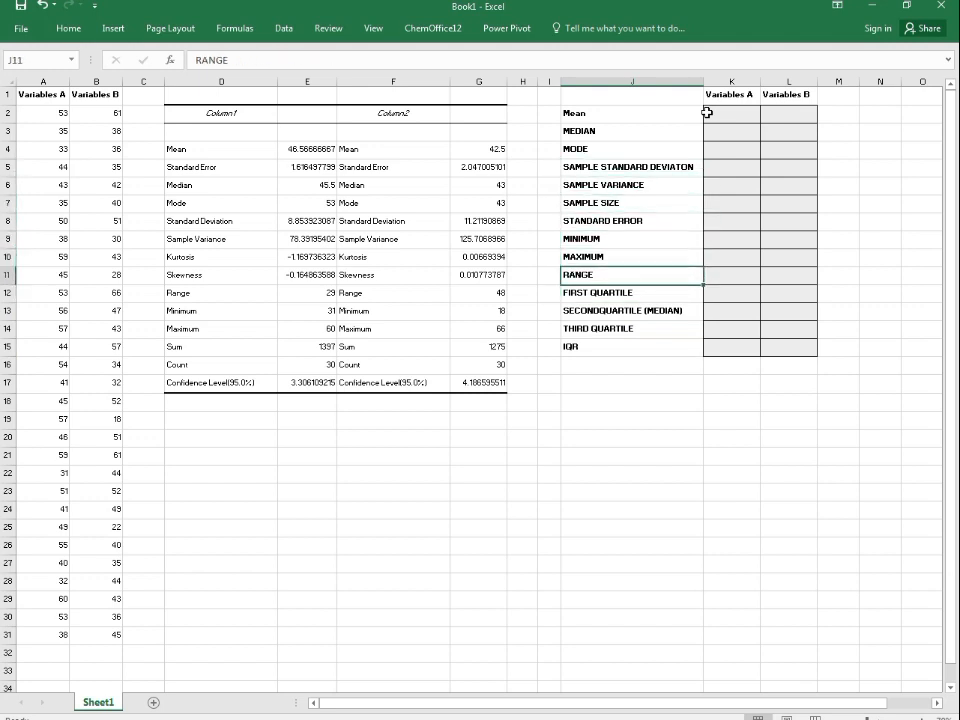
{"action": "key", "text": "Down"}
{"action": "key", "text": "Down"}
{"action": "key", "text": "Down"}
{"action": "key", "text": "Down"}
Step: Enter an AVERAGE formula over the Variables A values (A2:A31) in the Mean cell for Variables A
{"action": "key", "text": "Right"}
{"action": "key", "text": "Up"}
{"action": "key", "text": "Up"}
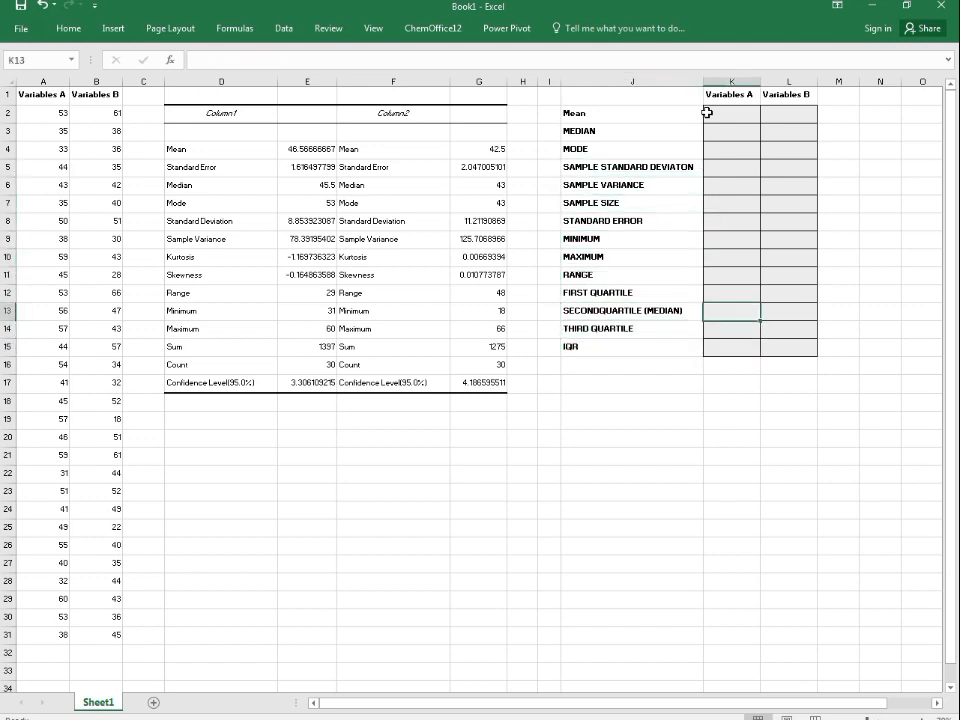
{"action": "key", "text": "Up"}
{"action": "key", "text": "Up"}
{"action": "key", "text": "Up"}
{"action": "key", "text": "Up"}
{"action": "key", "text": "Up"}
{"action": "key", "text": "Up"}
{"action": "key", "text": "Up"}
{"action": "key", "text": "Up"}
{"action": "key", "text": "Up"}
{"action": "key", "text": "Up"}
{"action": "key", "text": "Up"}
{"action": "key", "text": "Up"}
{"action": "key", "text": "Down"}
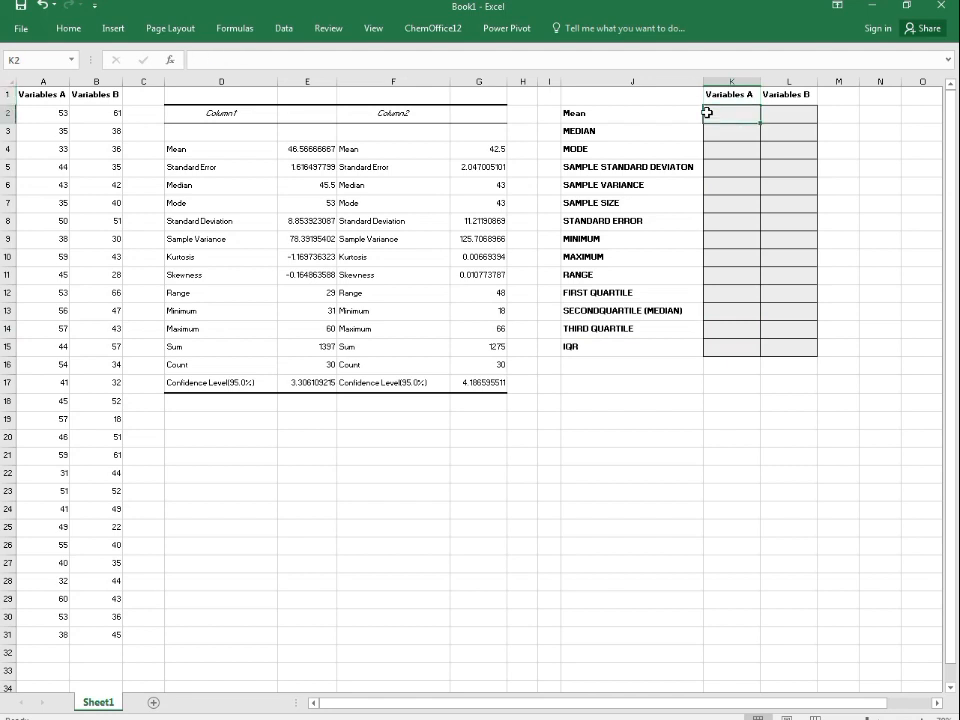
{"action": "type", "text": "="}
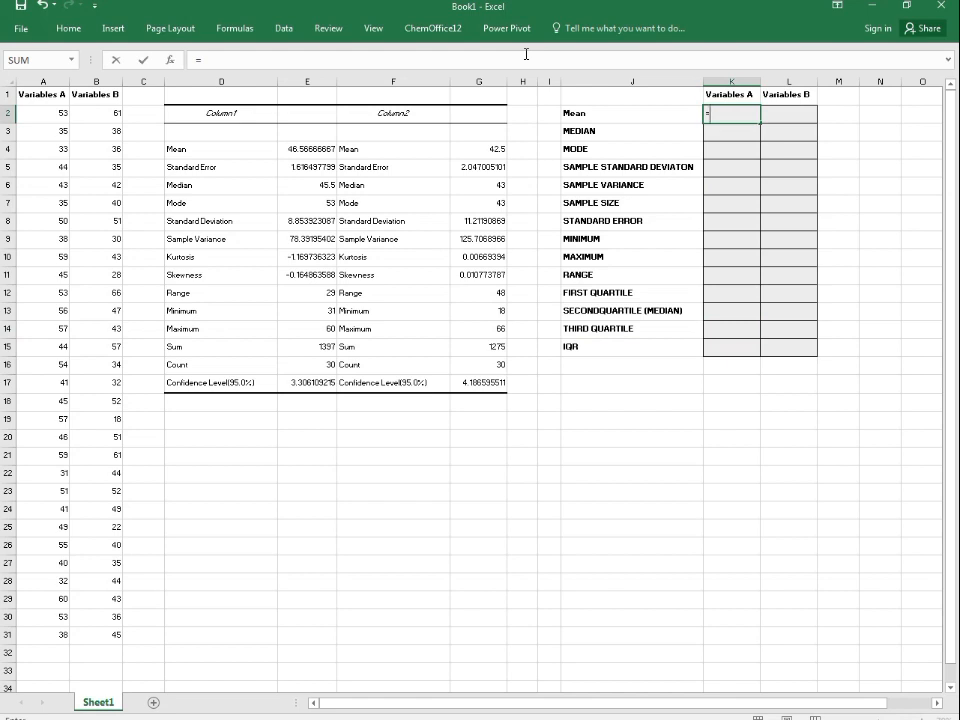
{"action": "type", "text": "AVER"}
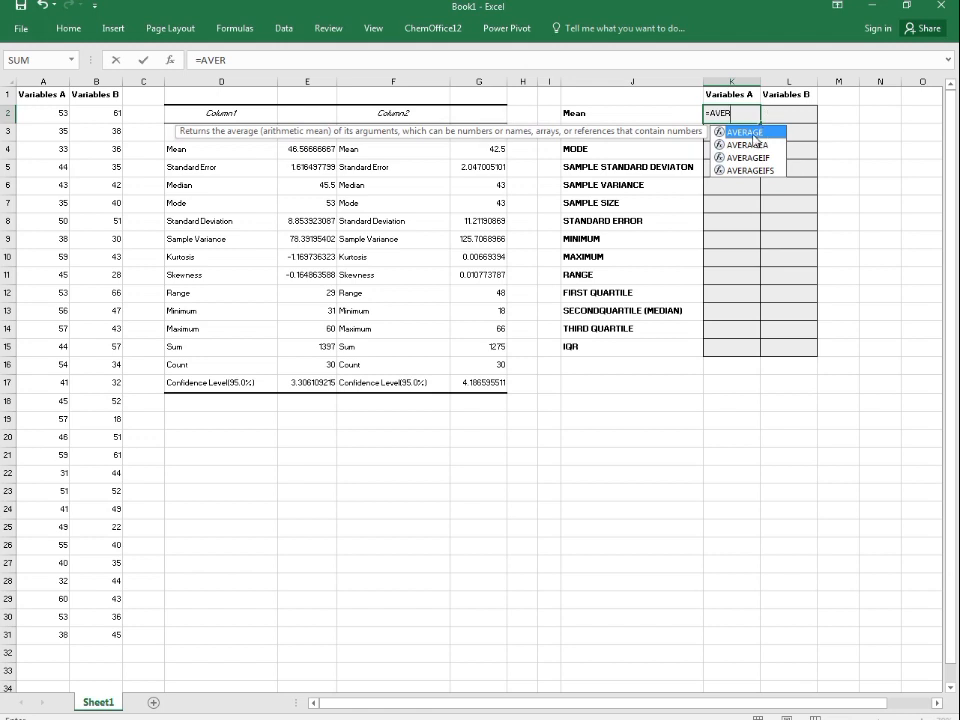
{"action": "key", "text": "Tab"}
{"action": "left_click_drag", "start_coordinate": [43, 113], "coordinate": [17, 638]}
{"action": "key", "text": "Return"}
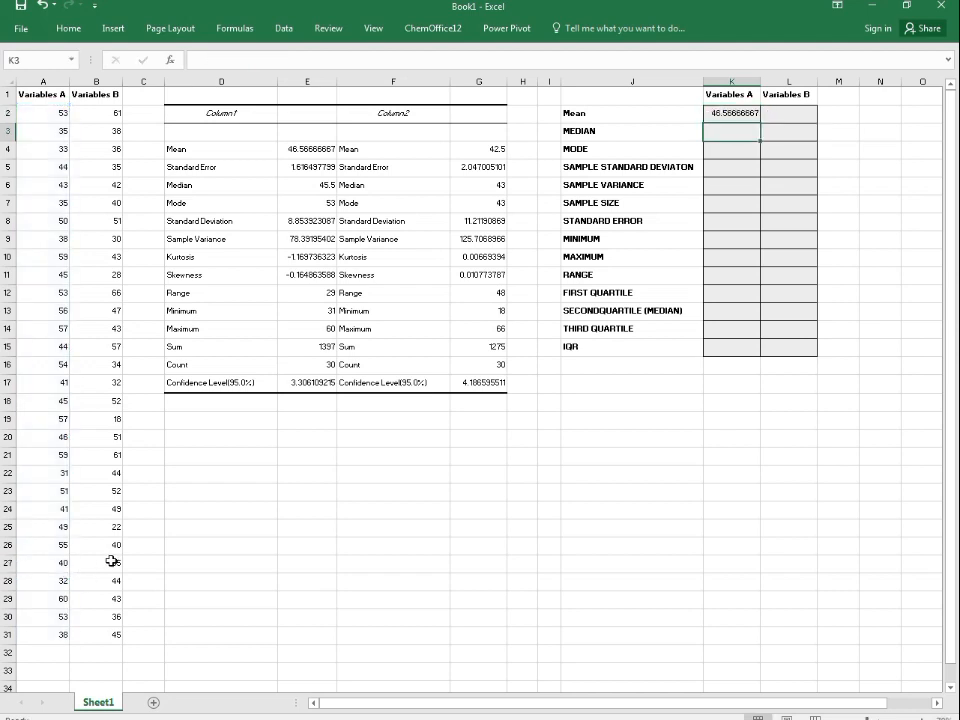
Step: Enter =MEDIAN(A2:A31) in the Variables A MEDIAN cell
{"action": "type", "text": "=ME"}
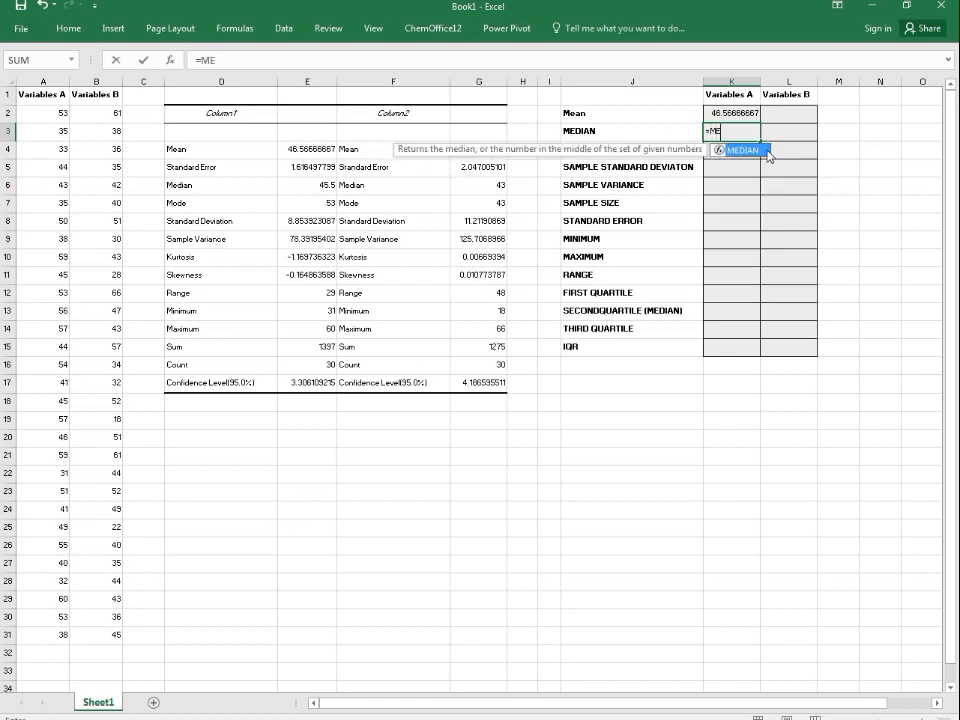
{"action": "double_click", "coordinate": [737, 150]}
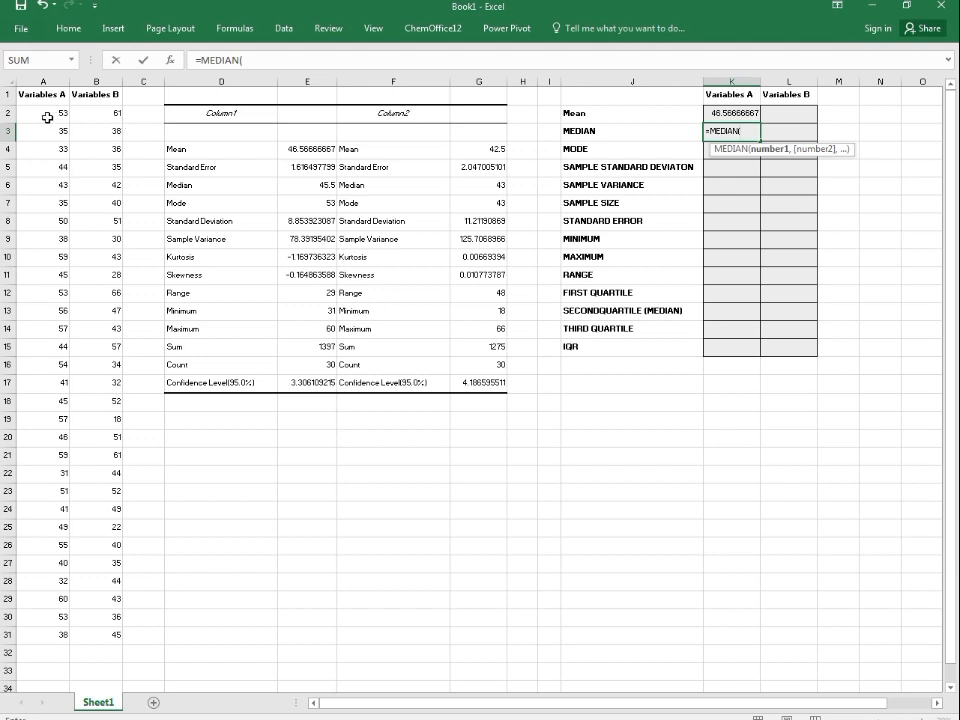
{"action": "left_click_drag", "start_coordinate": [47, 113], "coordinate": [51, 630]}
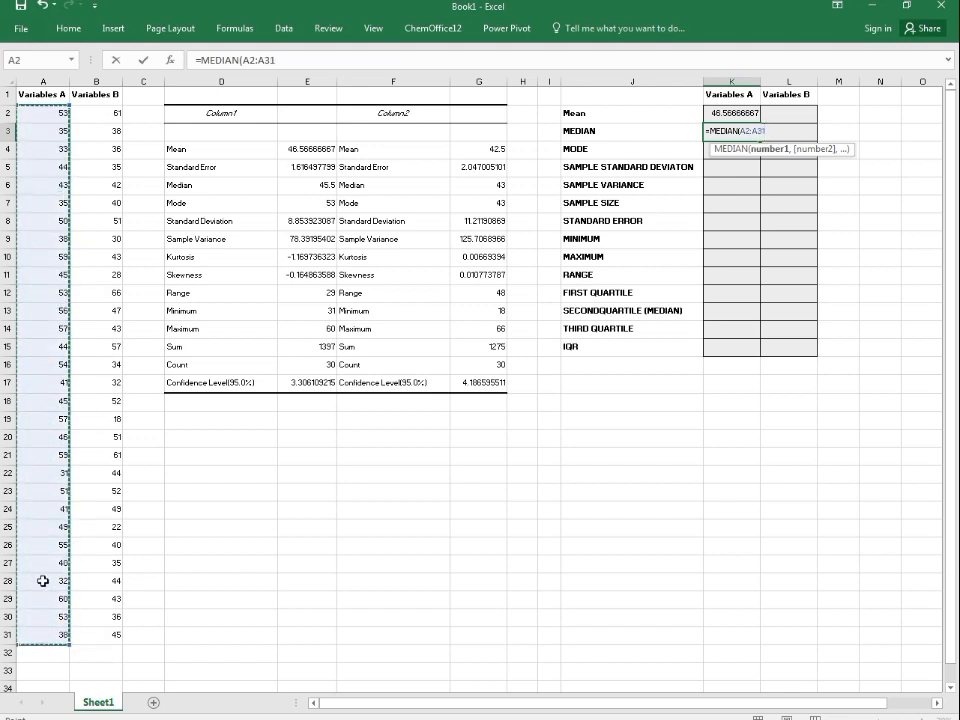
{"action": "key", "text": "Return"}
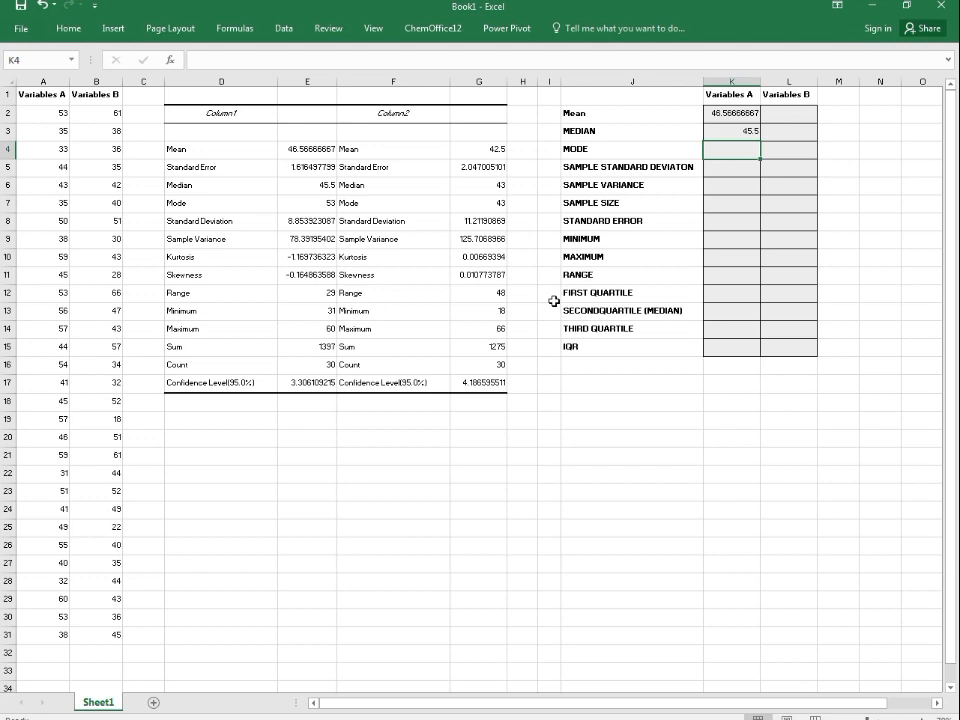
Step: Enter =MODE.MULT(A2:A31) as an array formula in the Variables A MODE cell
{"action": "type", "text": "=MODE"}
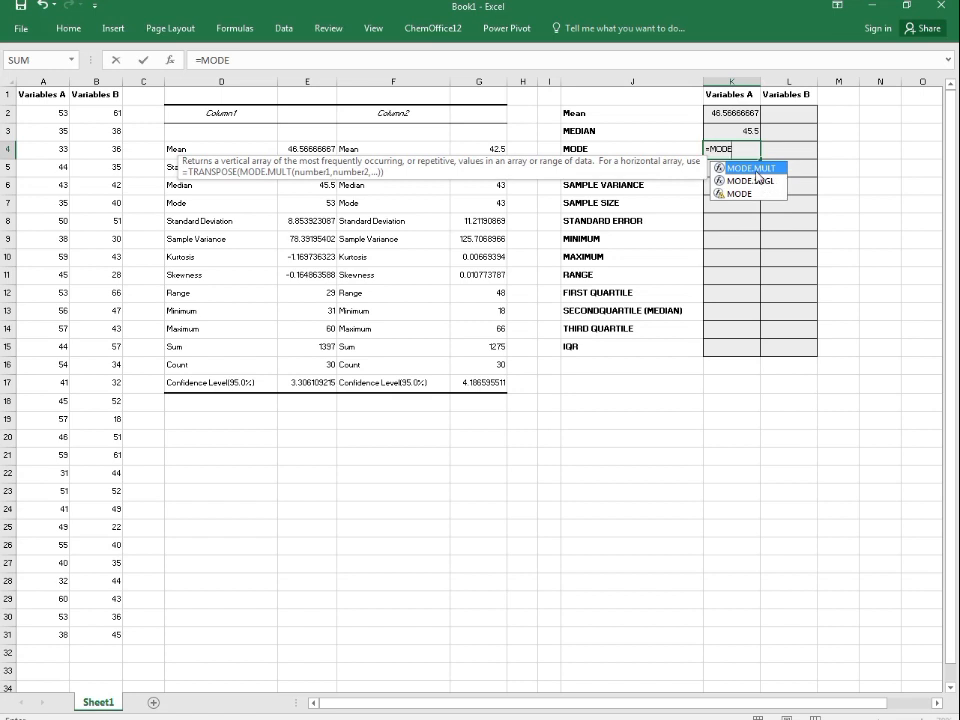
{"action": "double_click", "coordinate": [757, 170]}
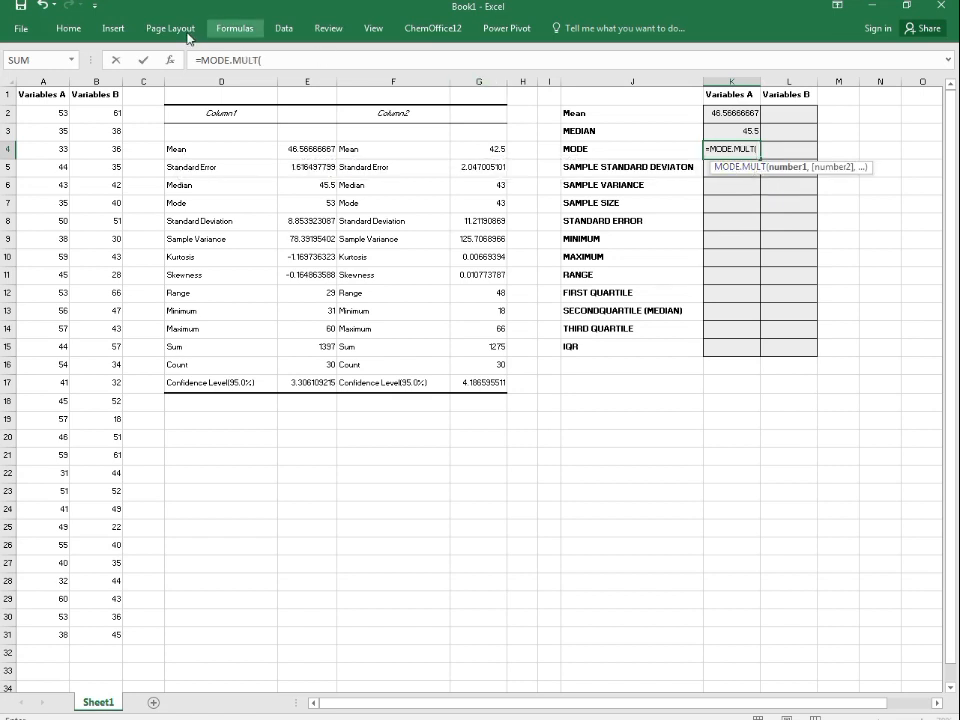
{"action": "left_click_drag", "start_coordinate": [60, 115], "coordinate": [28, 642]}
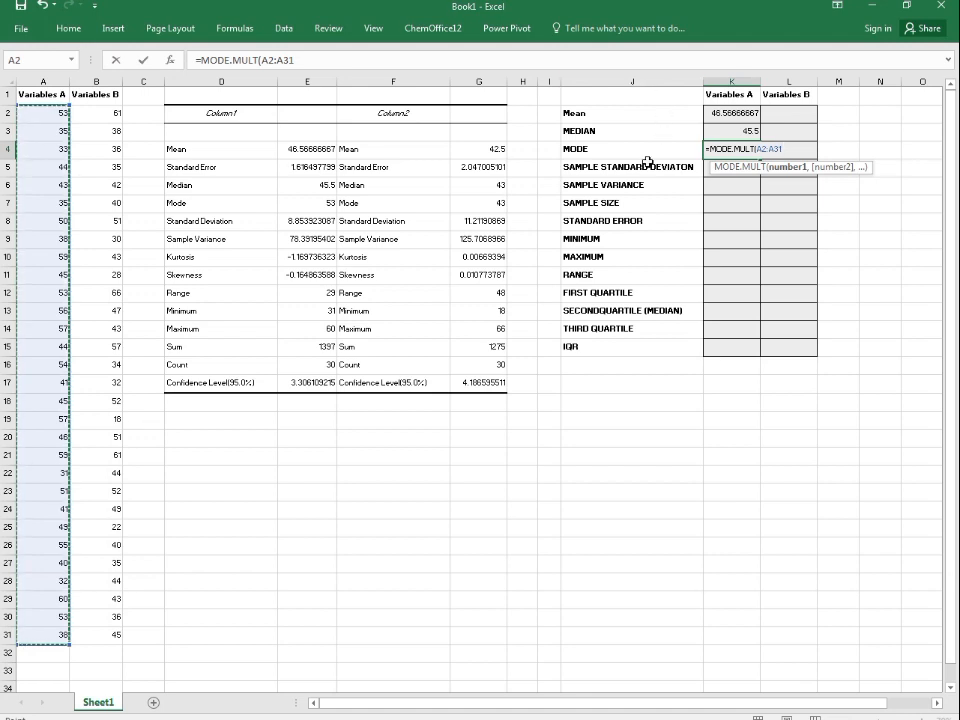
{"action": "key", "text": "ctrl+shift+Return"}
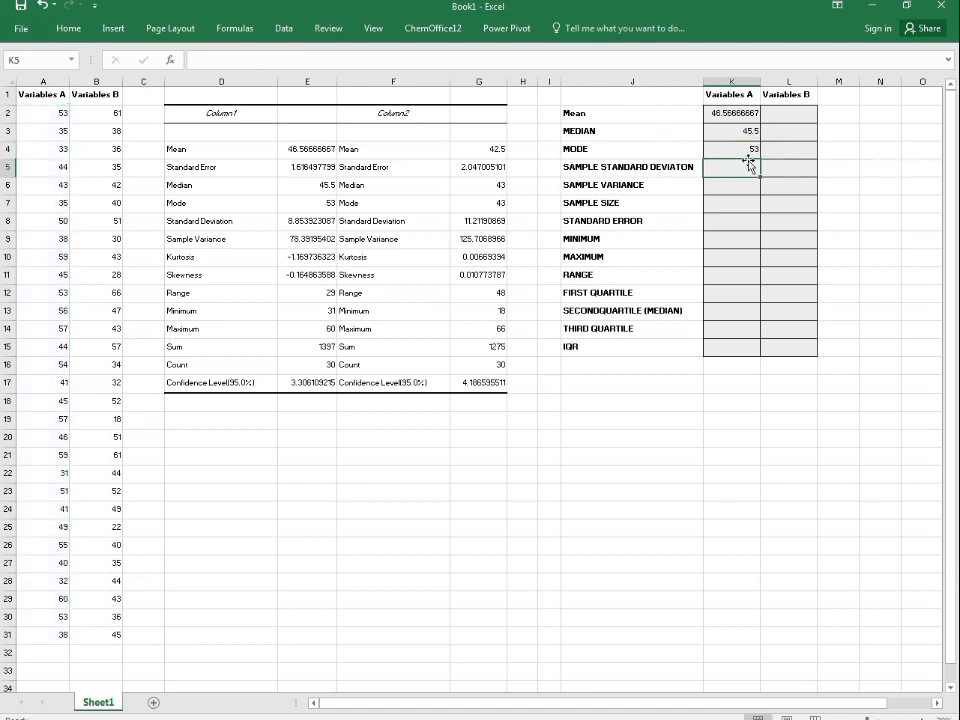
Step: Enter =STDEV.S(A2:A31) in the Variables A sample standard deviation cell
{"action": "left_click", "coordinate": [734, 165]}
{"action": "type", "text": "="}
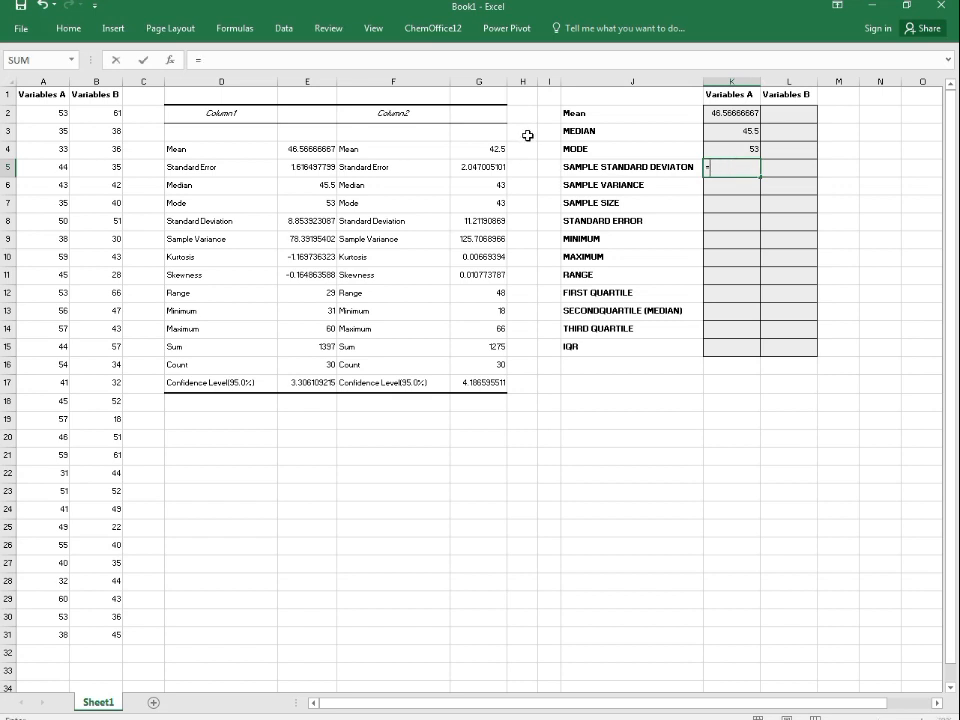
{"action": "type", "text": "s"}
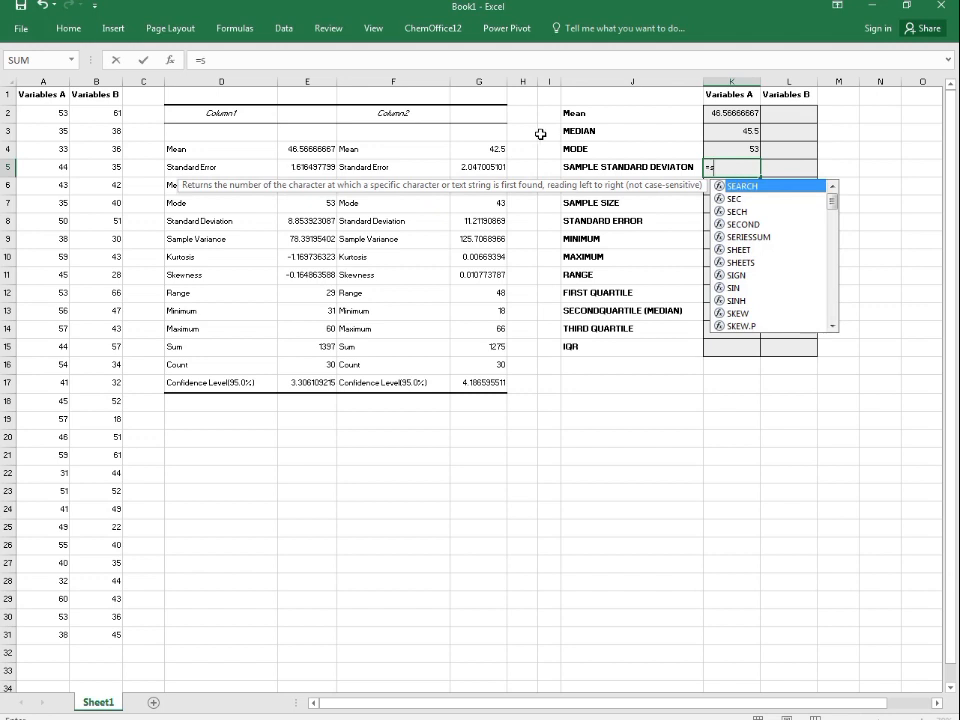
{"action": "type", "text": "TDE"}
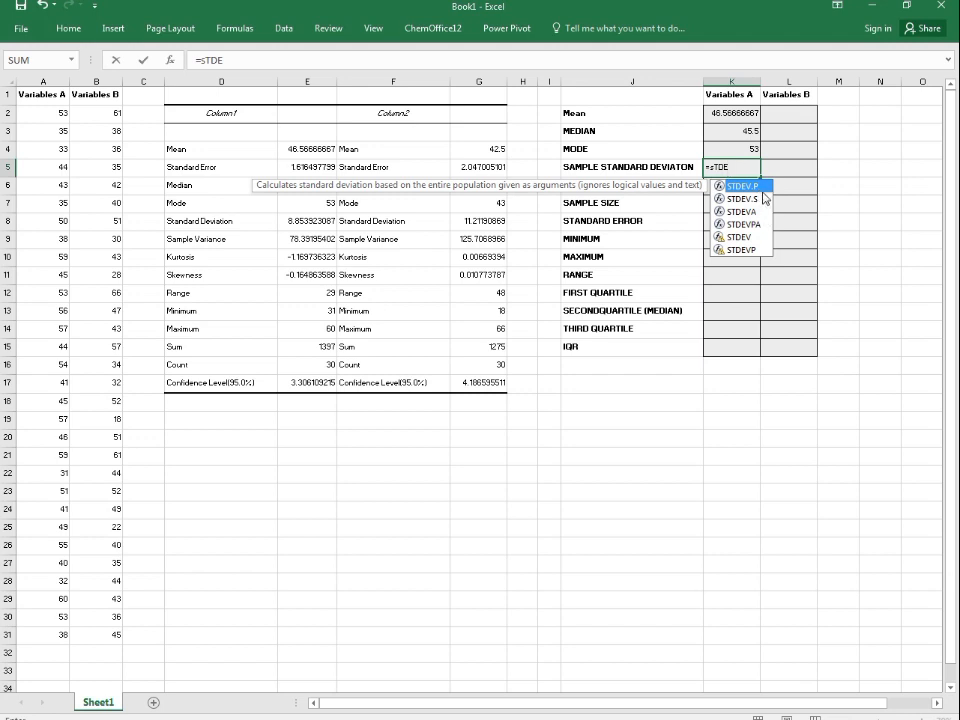
{"action": "left_click", "coordinate": [757, 200]}
{"action": "left_click", "coordinate": [757, 188]}
{"action": "left_click", "coordinate": [752, 199]}
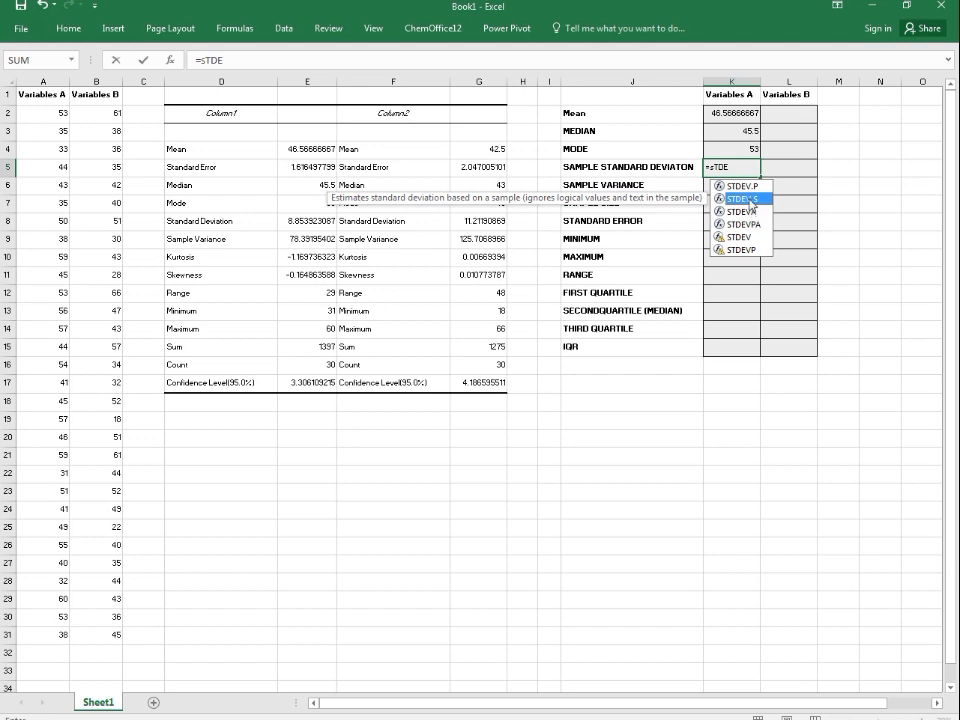
{"action": "double_click", "coordinate": [750, 200]}
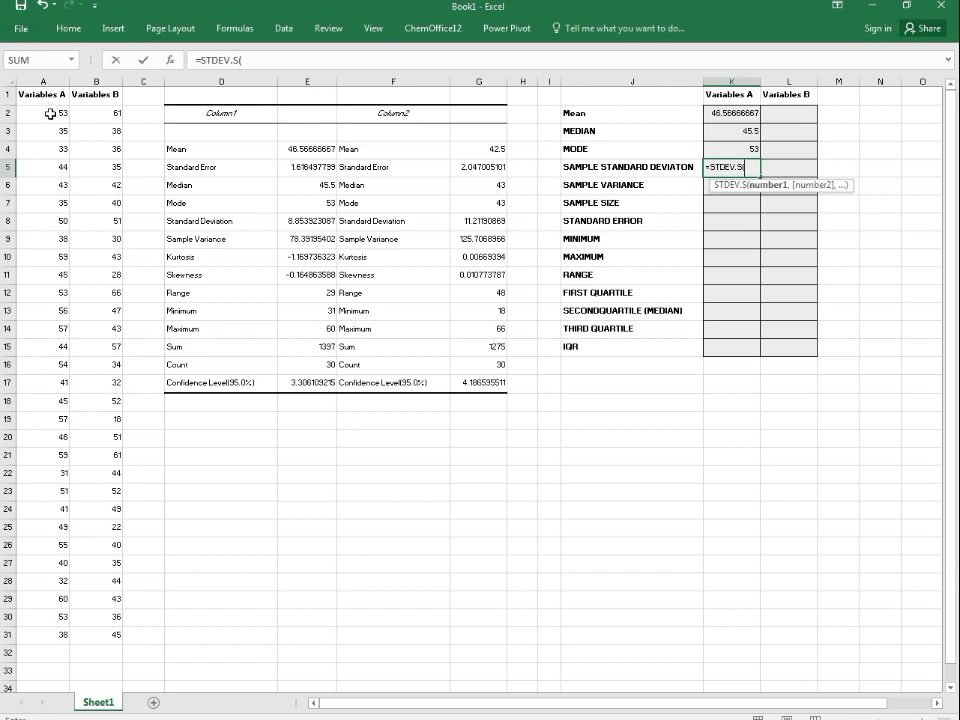
{"action": "left_click_drag", "start_coordinate": [36, 113], "coordinate": [66, 641]}
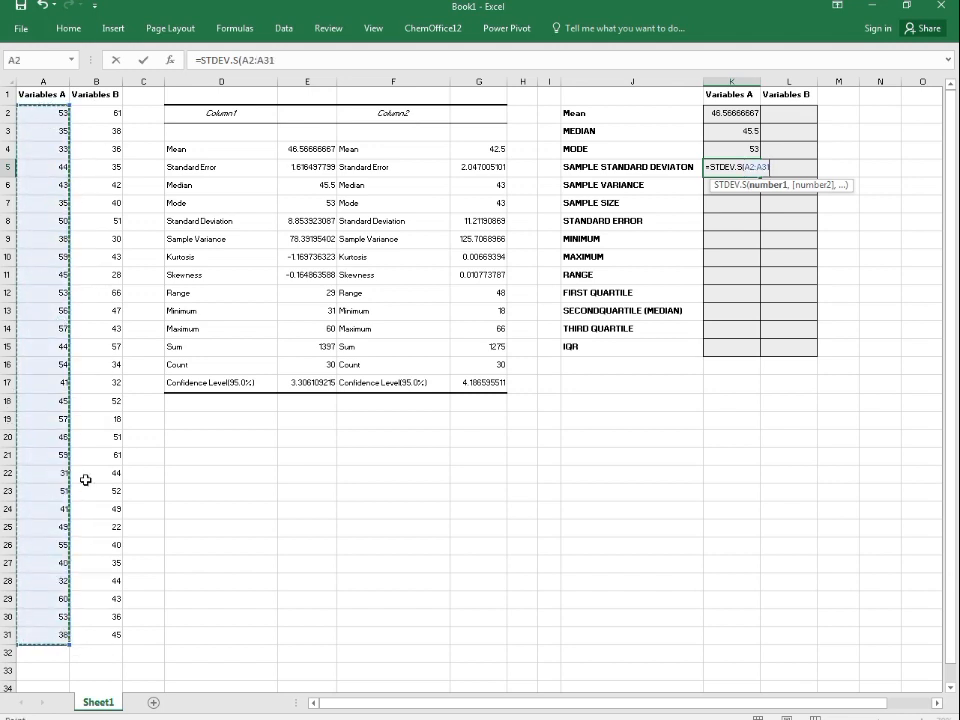
{"action": "key", "text": "Return"}
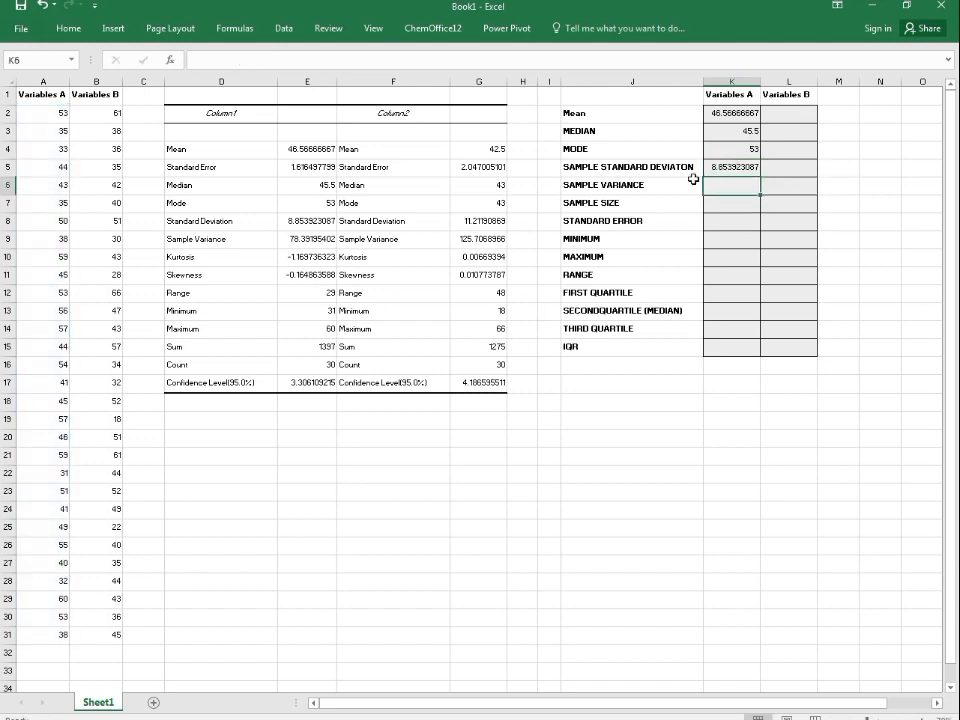
Step: Enter =VAR.S(A2:A31) in the Variables A sample variance cell
{"action": "type", "text": "=VAR"}
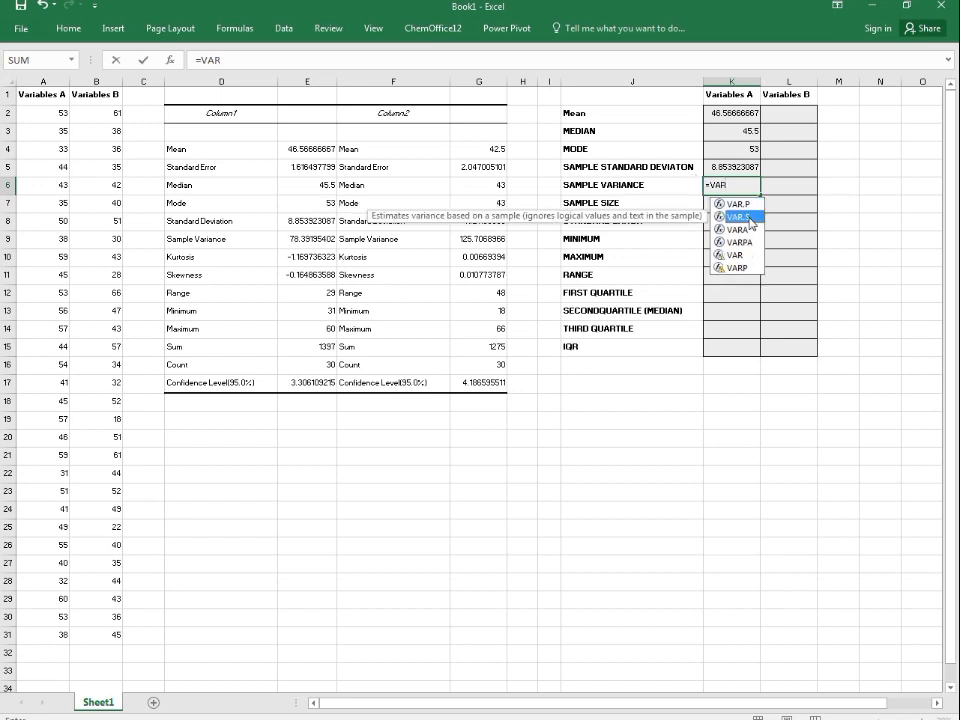
{"action": "double_click", "coordinate": [752, 217]}
{"action": "left_click_drag", "start_coordinate": [60, 114], "coordinate": [70, 636]}
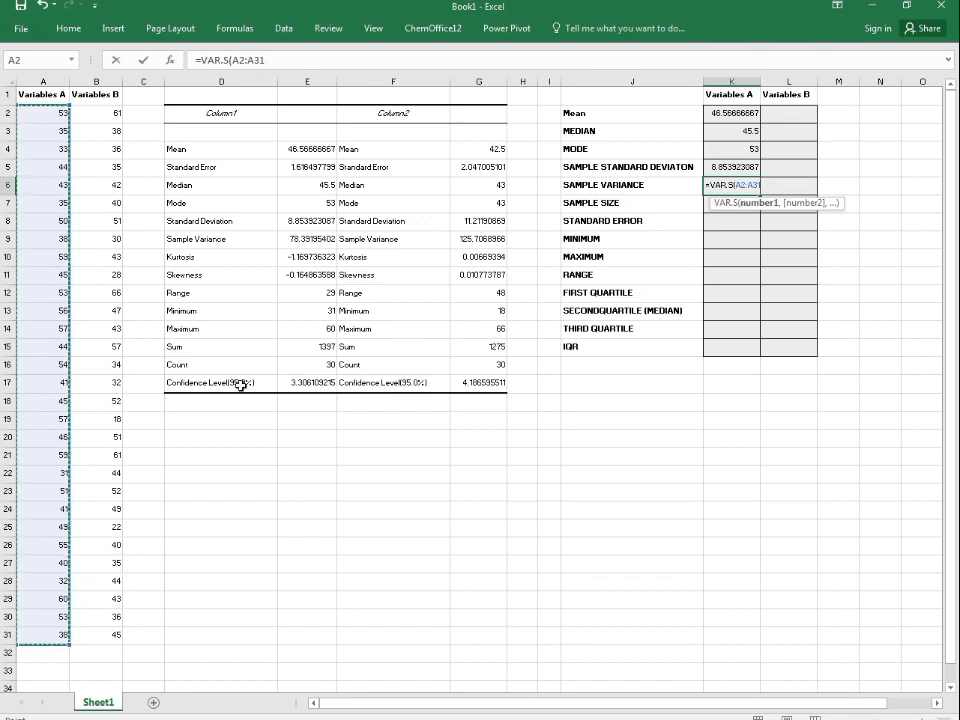
{"action": "key", "text": "Return"}
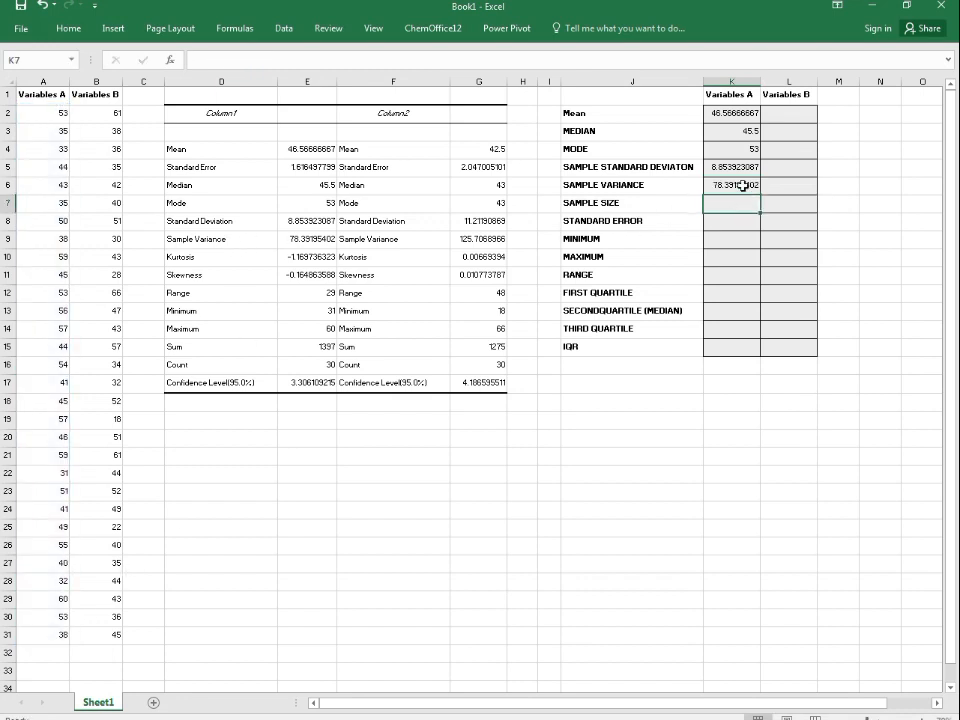
Step: Enter =COUNT(A2:A31) in the Variables A sample size cell
{"action": "type", "text": "="}
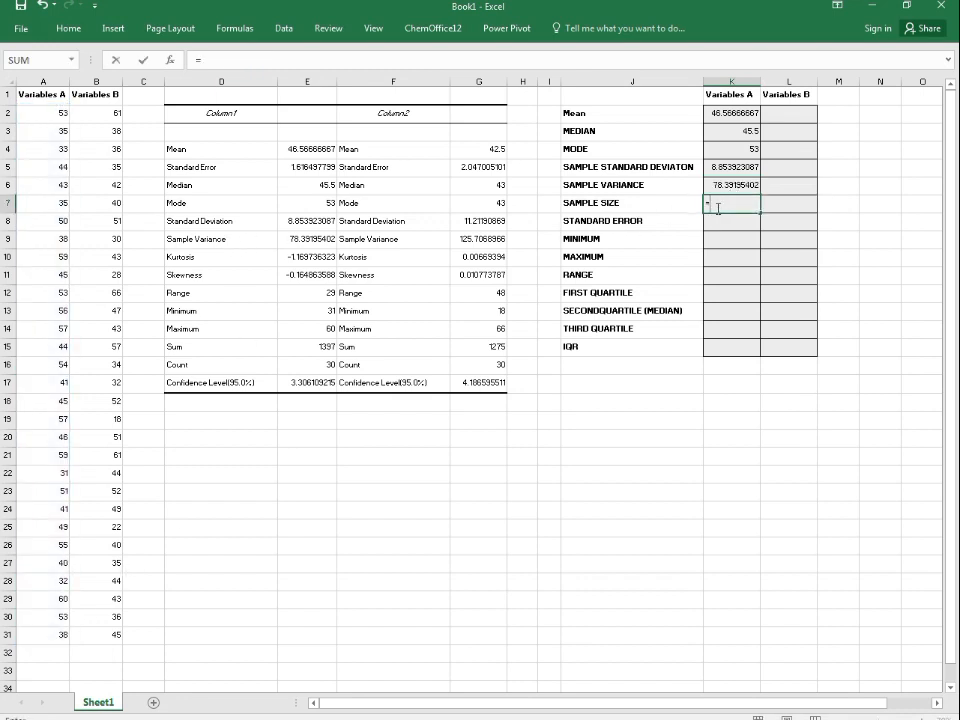
{"action": "type", "text": "COU"}
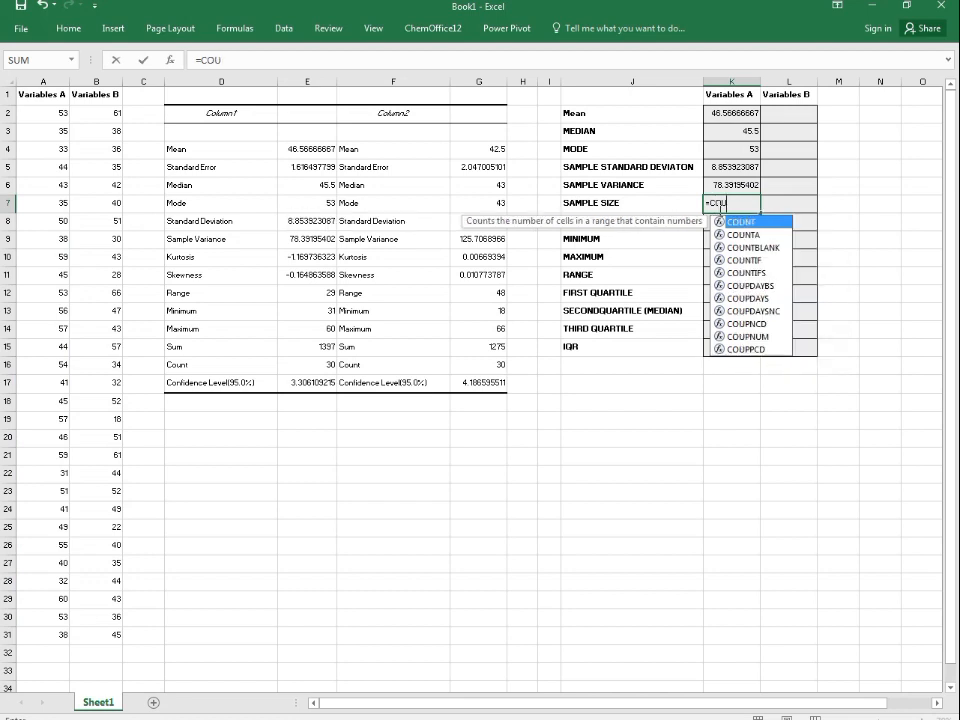
{"action": "key", "text": "Tab"}
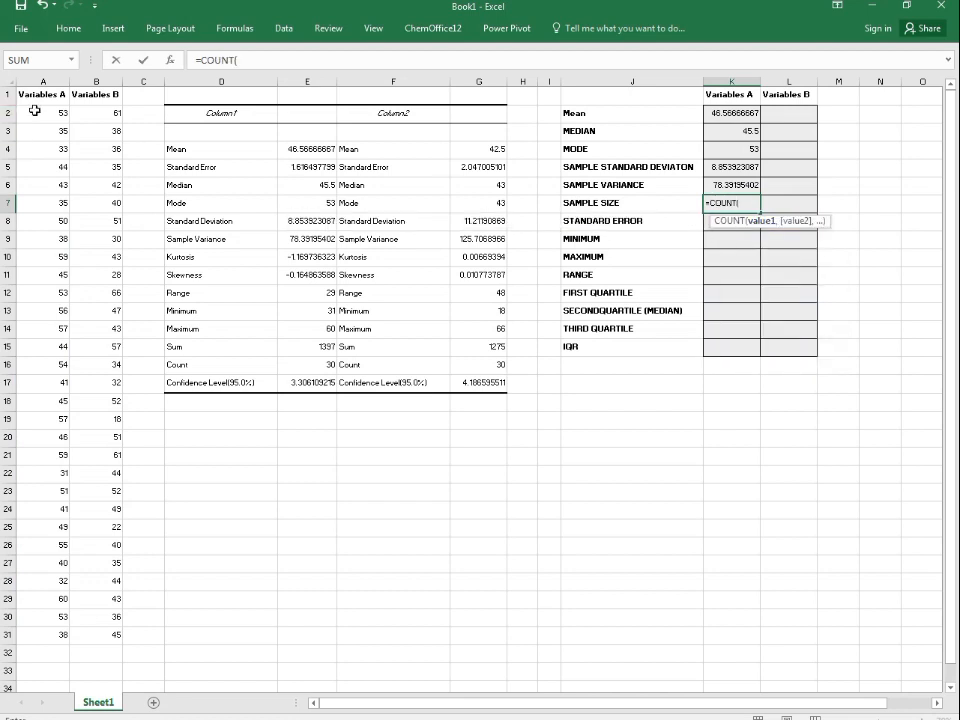
{"action": "left_click_drag", "start_coordinate": [40, 113], "coordinate": [47, 632]}
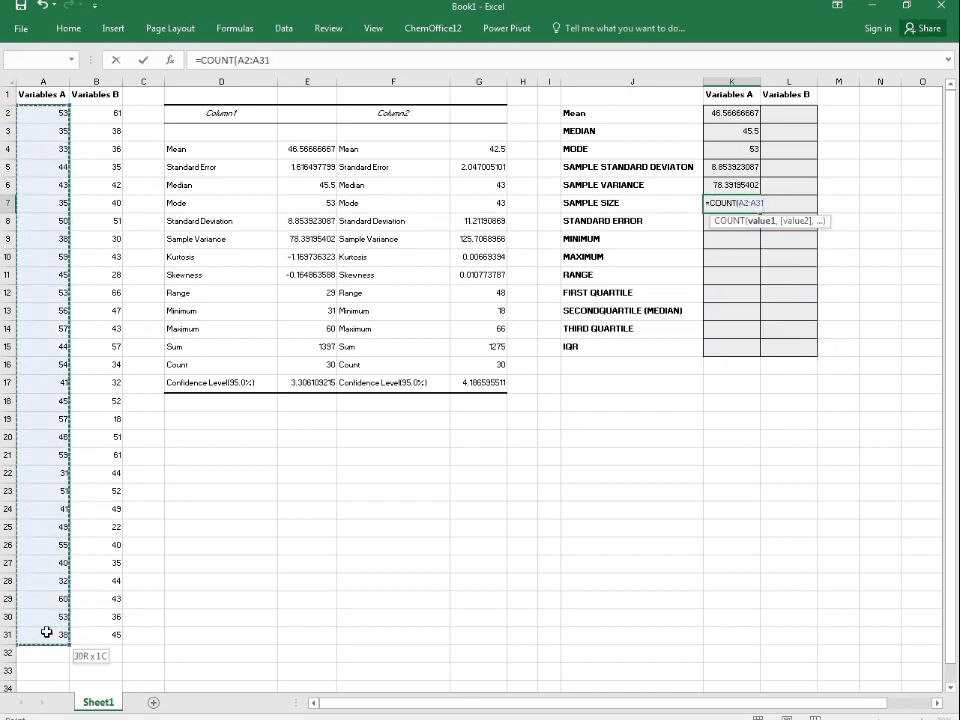
{"action": "key", "text": "Return"}
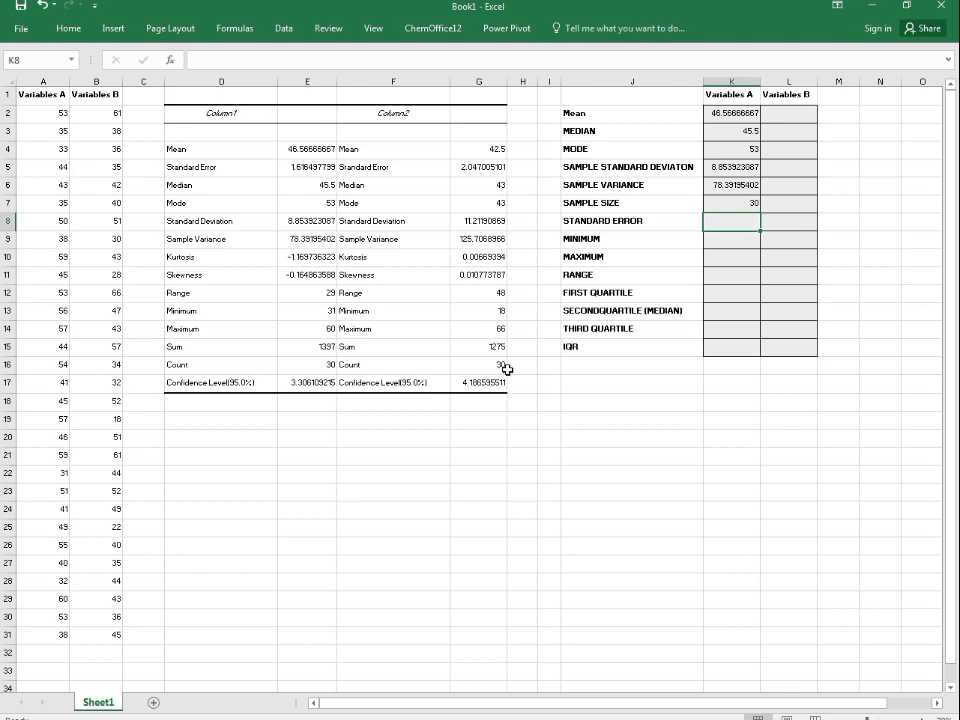
Step: Enter =K5/SQRT(K7) in the Variables A standard error cell
{"action": "type", "text": "="}
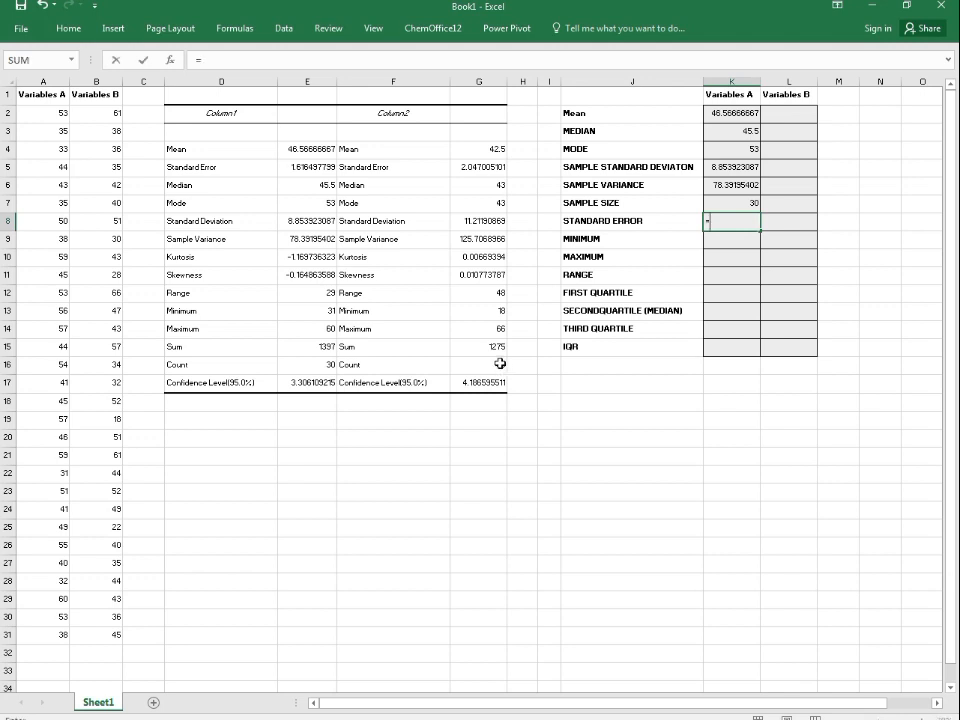
{"action": "left_click", "coordinate": [725, 167]}
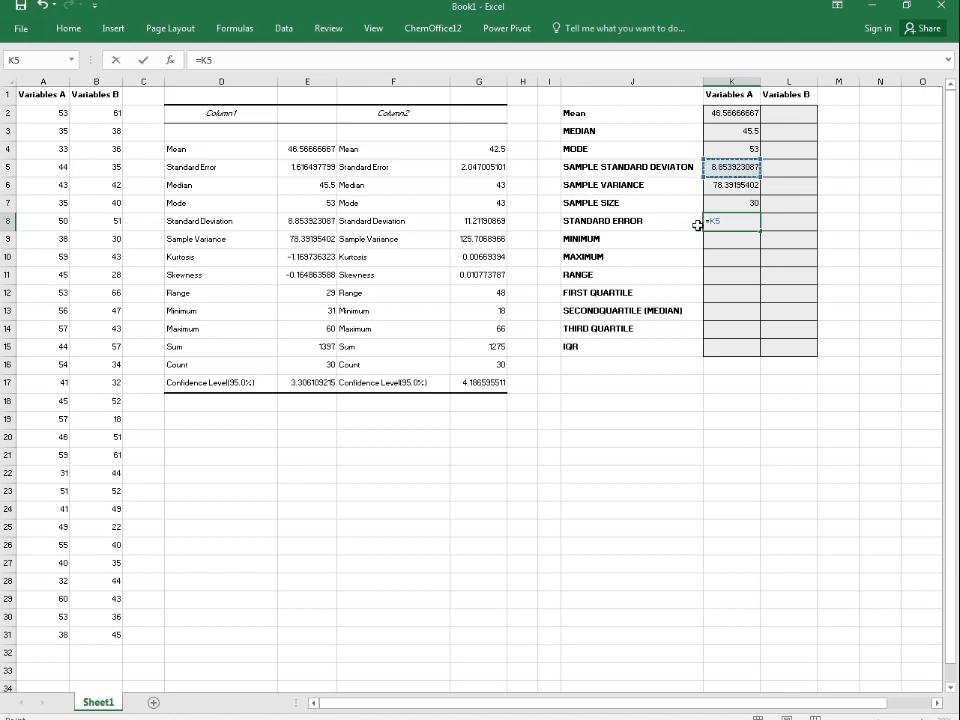
{"action": "type", "text": "/SQR"}
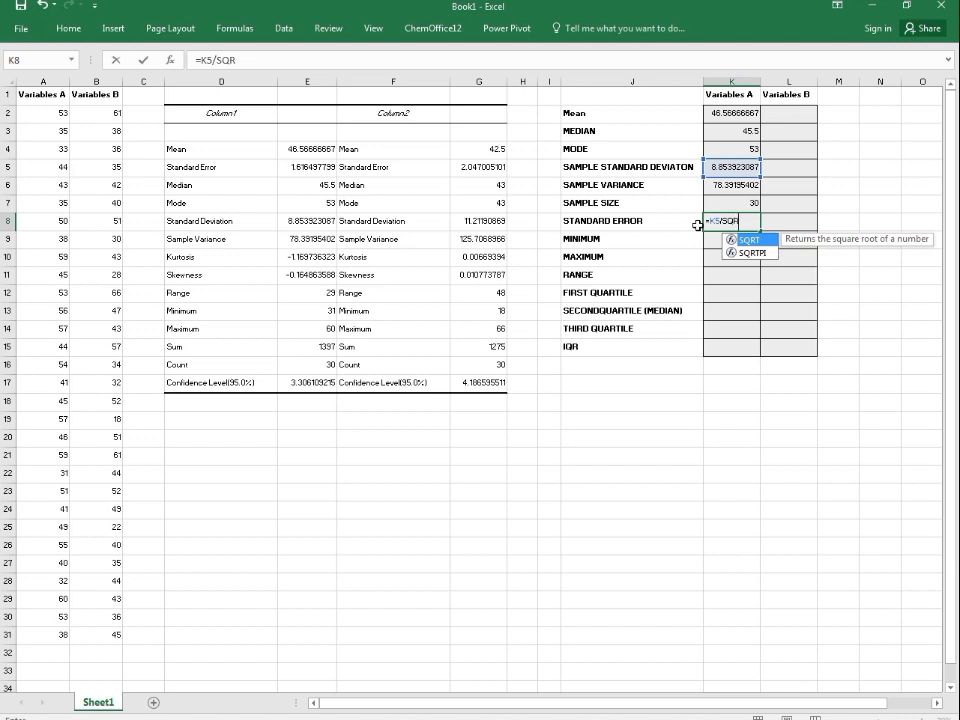
{"action": "type", "text": "T("}
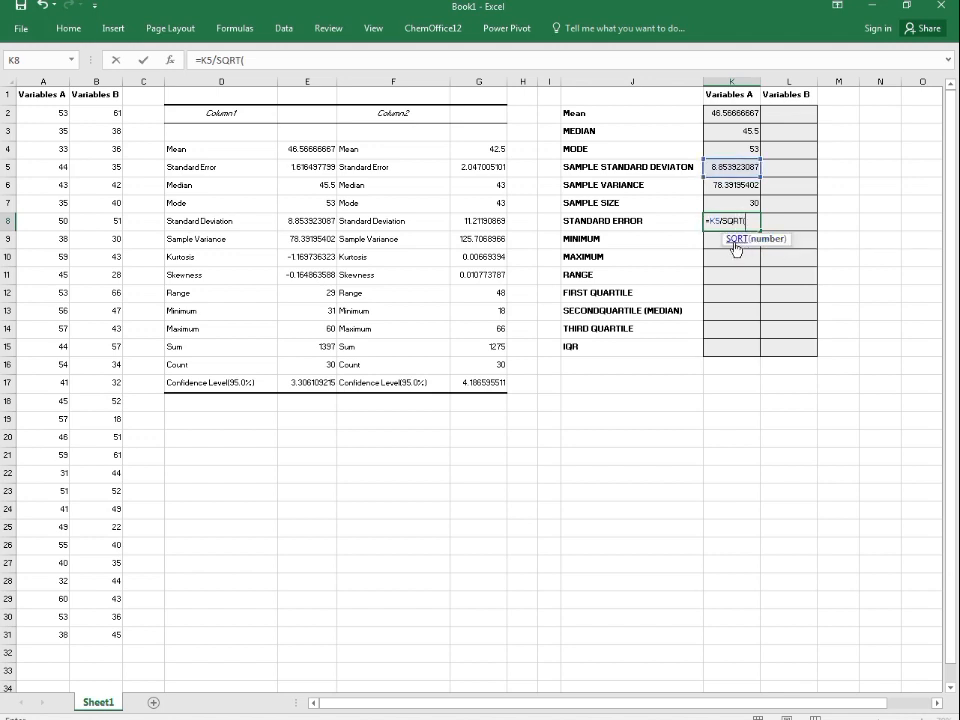
{"action": "left_click", "coordinate": [748, 204]}
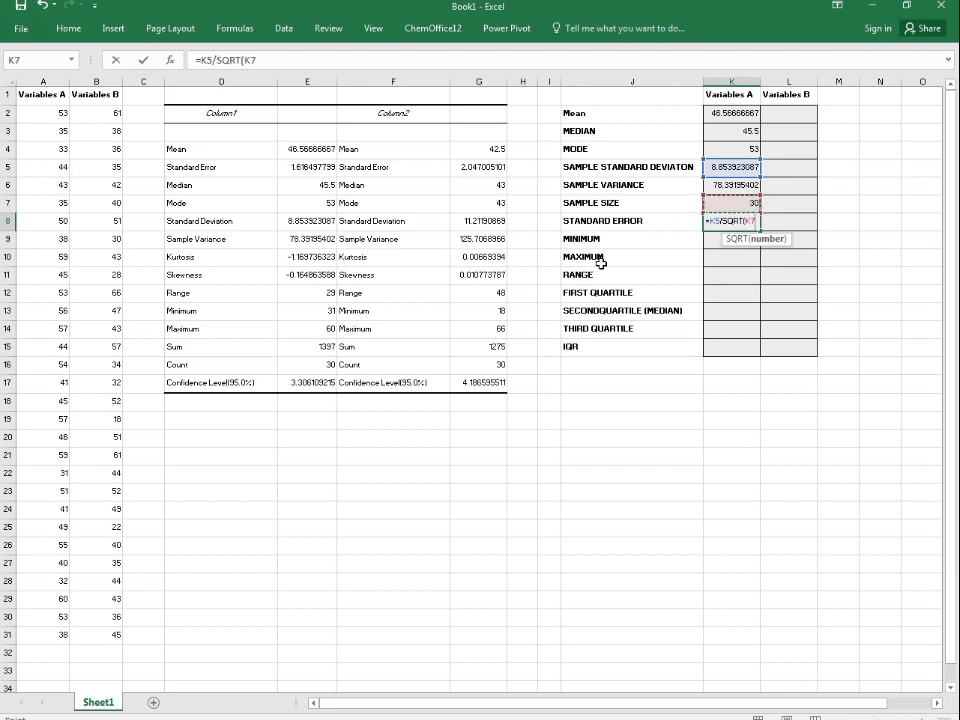
{"action": "type", "text": ")"}
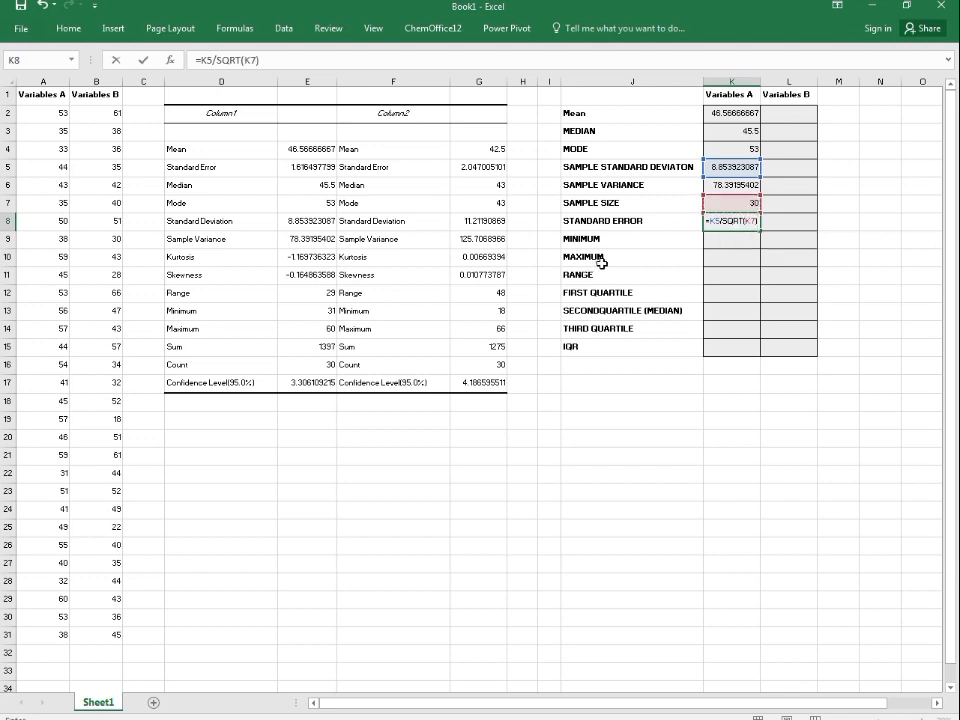
{"action": "key", "text": "Return"}
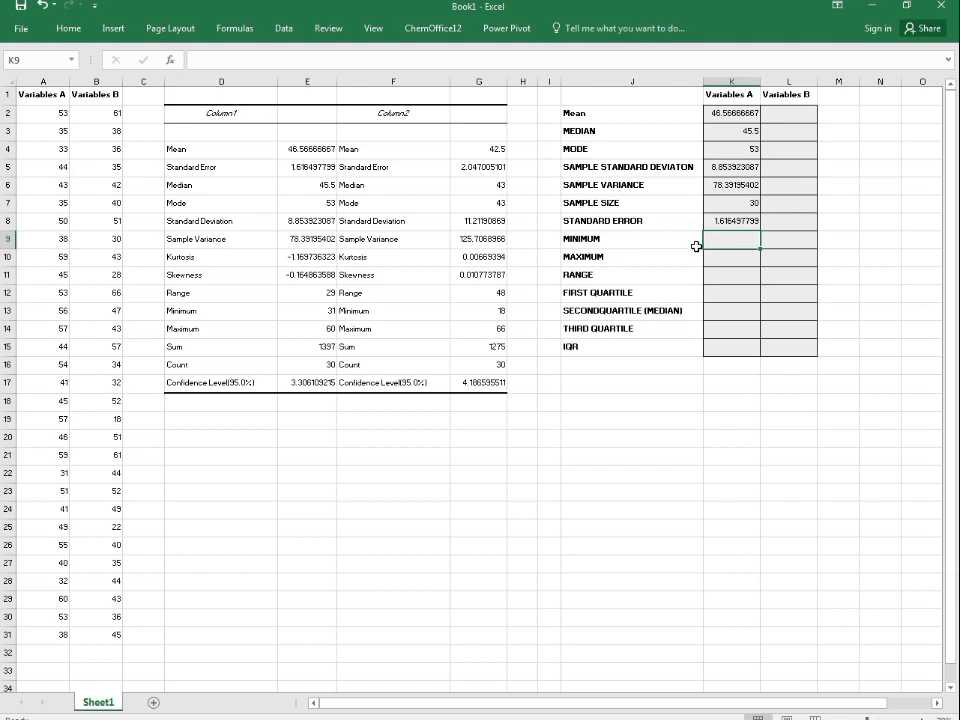
Step: Enter =MIN(A2:A31) in the Variables A minimum cell
{"action": "type", "text": "=MI"}
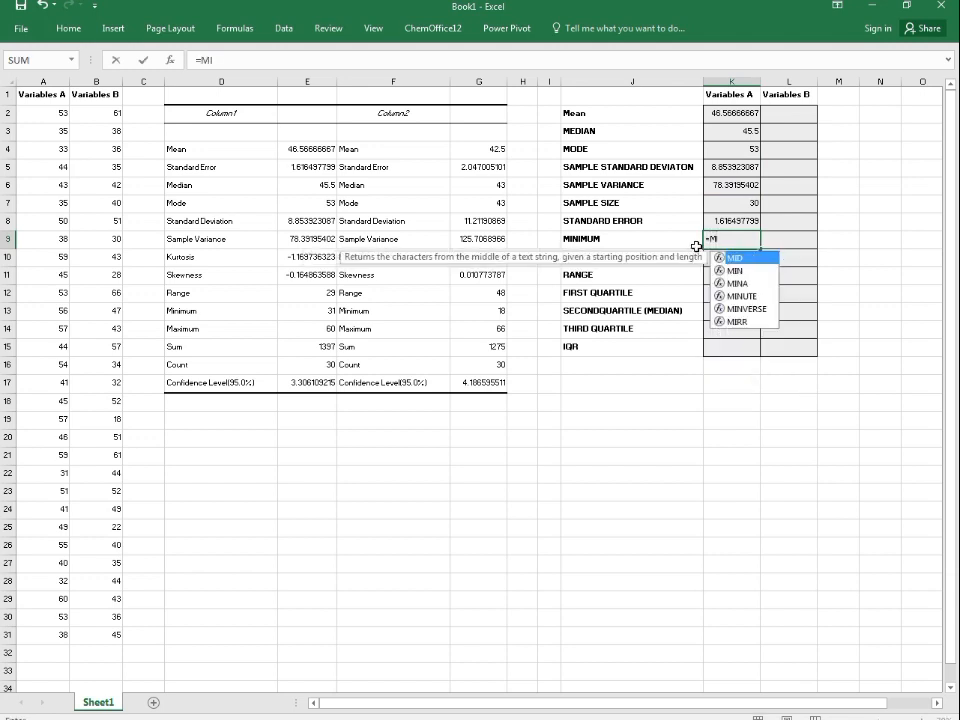
{"action": "type", "text": "N("}
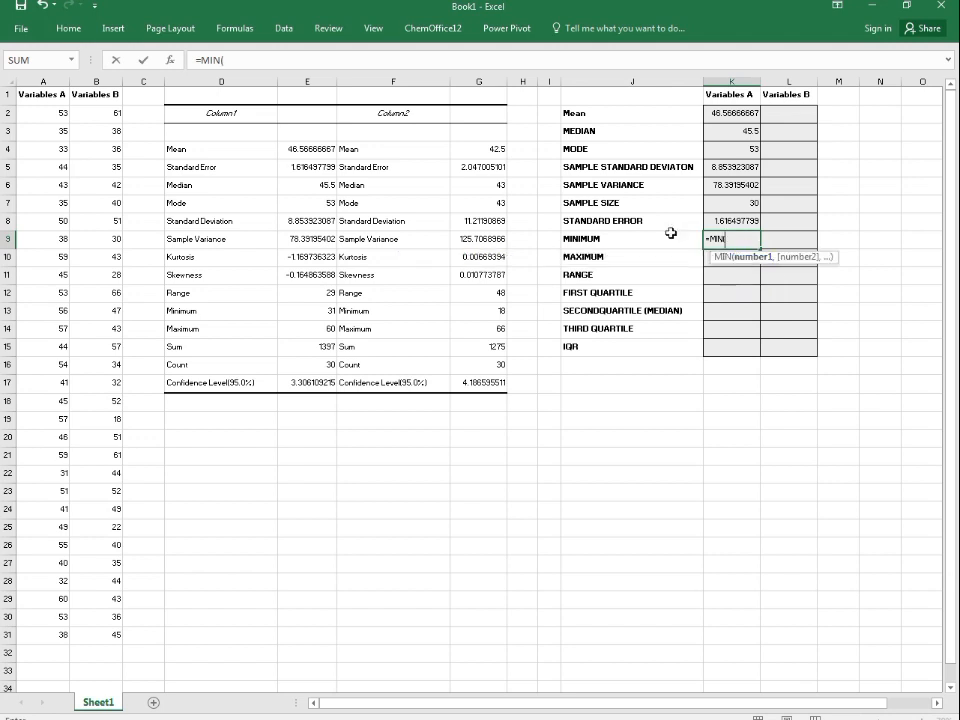
{"action": "left_click_drag", "start_coordinate": [50, 113], "coordinate": [50, 638]}
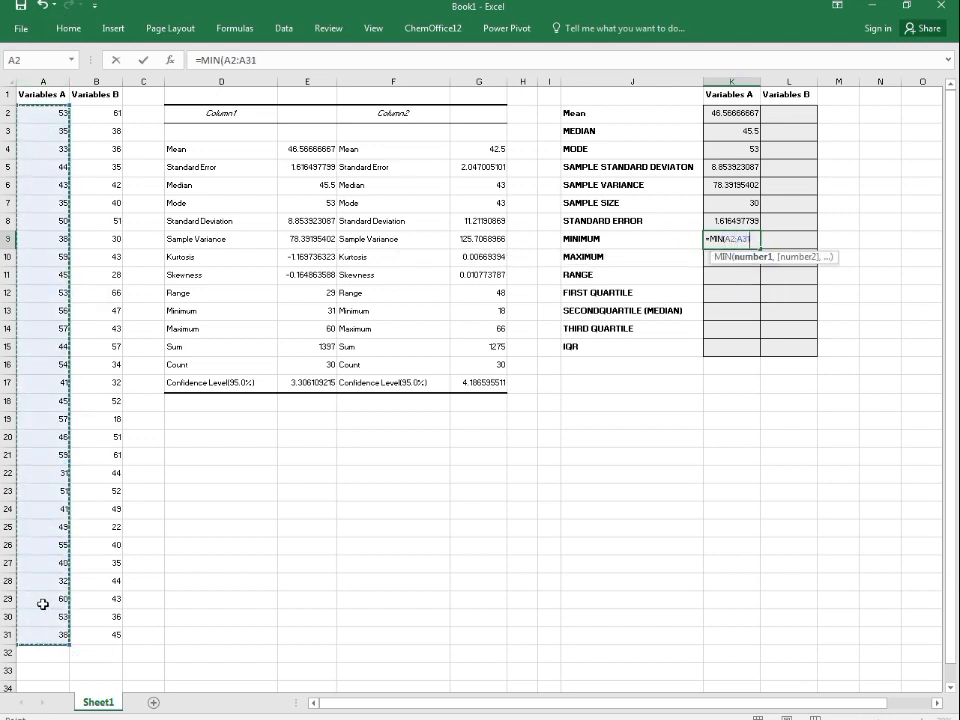
{"action": "key", "text": "Return"}
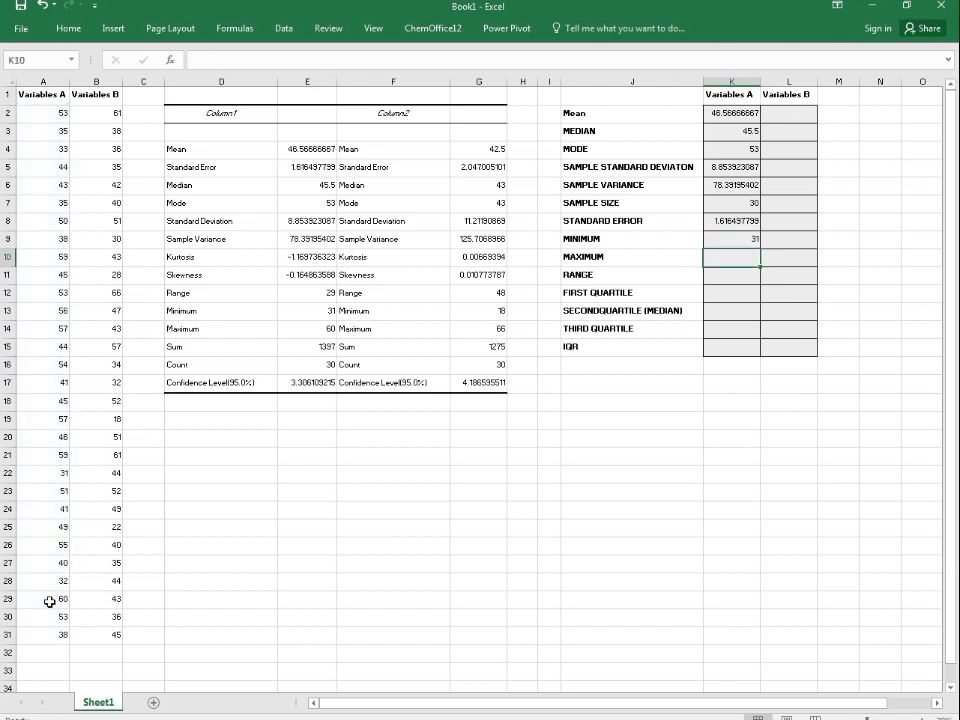
Step: Enter =MAX(A2:A31) in the Variables A maximum cell
{"action": "type", "text": "=MA"}
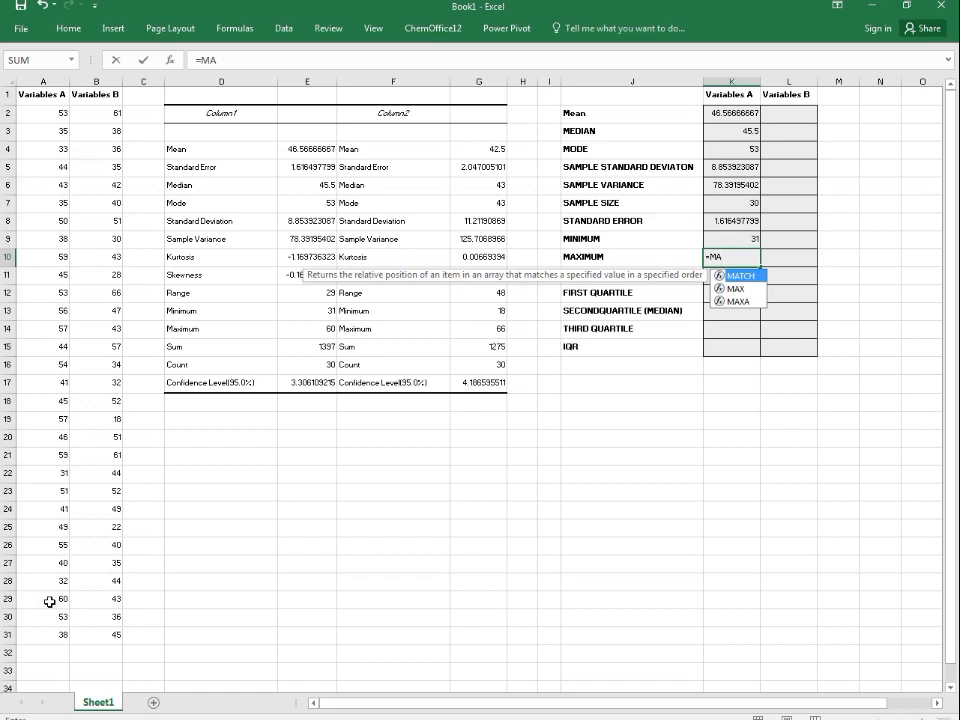
{"action": "type", "text": "X"}
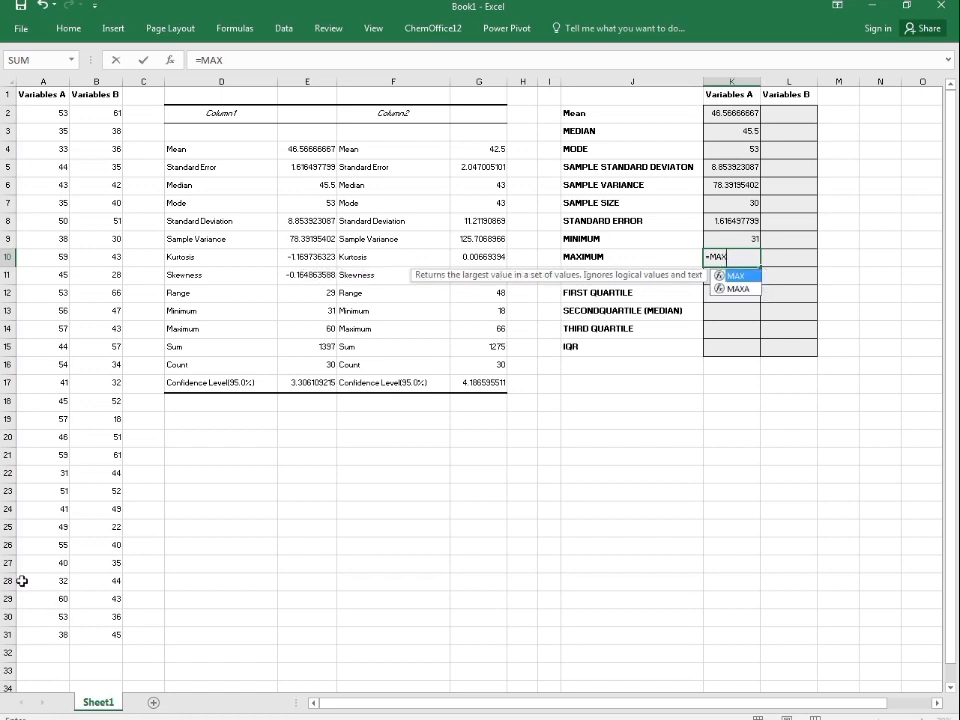
{"action": "double_click", "coordinate": [757, 279]}
{"action": "left_click_drag", "start_coordinate": [30, 112], "coordinate": [37, 634]}
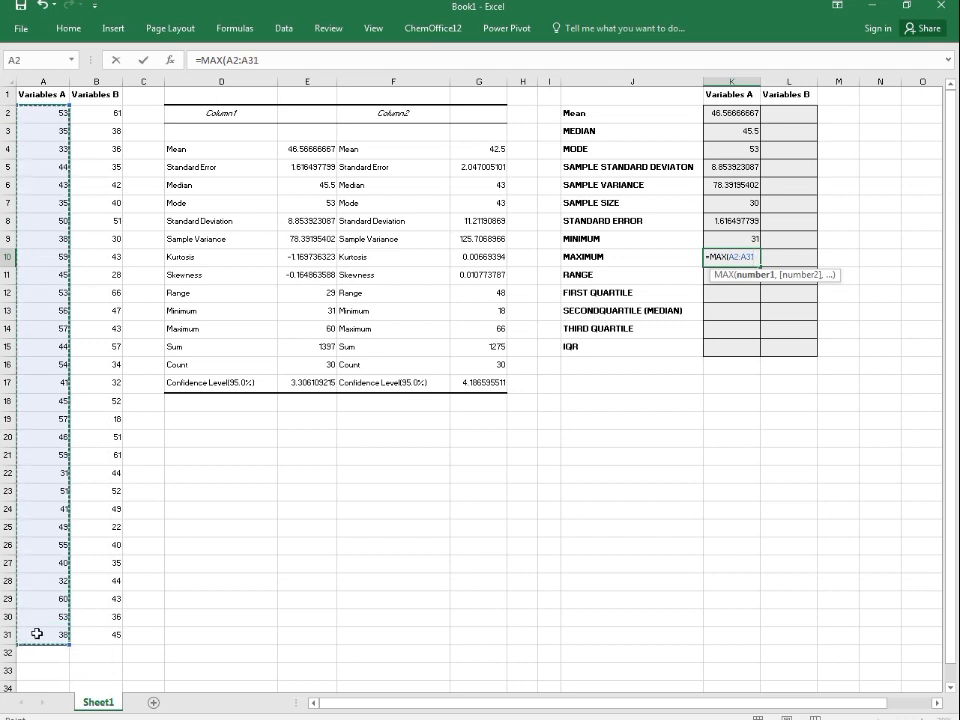
{"action": "key", "text": "Return"}
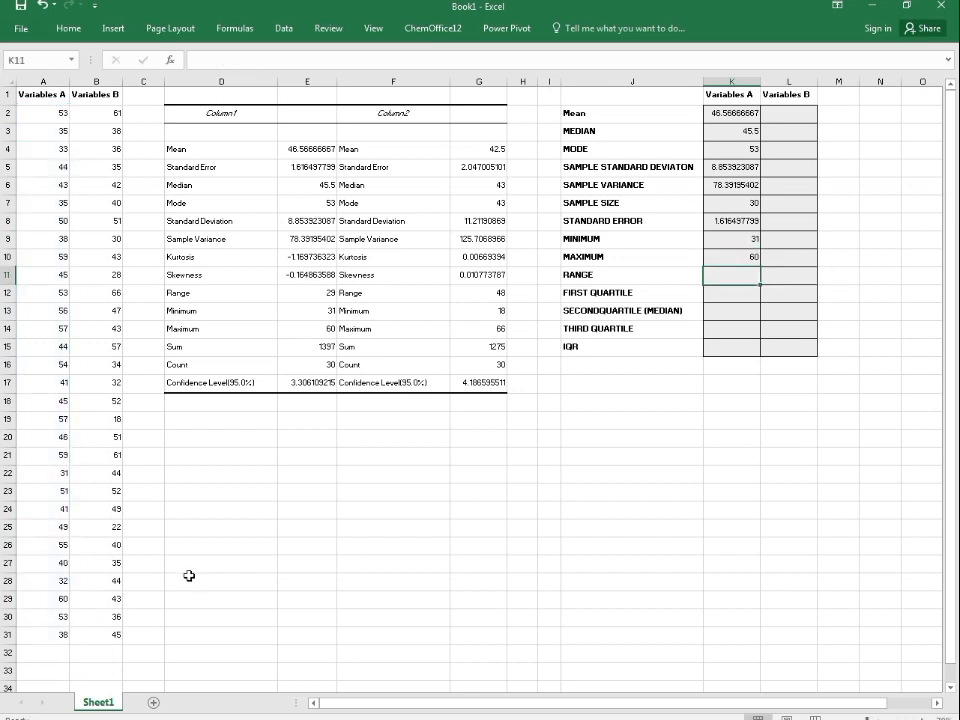
Step: Enter =K10-K9 in the Variables A range cell
{"action": "type", "text": "="}
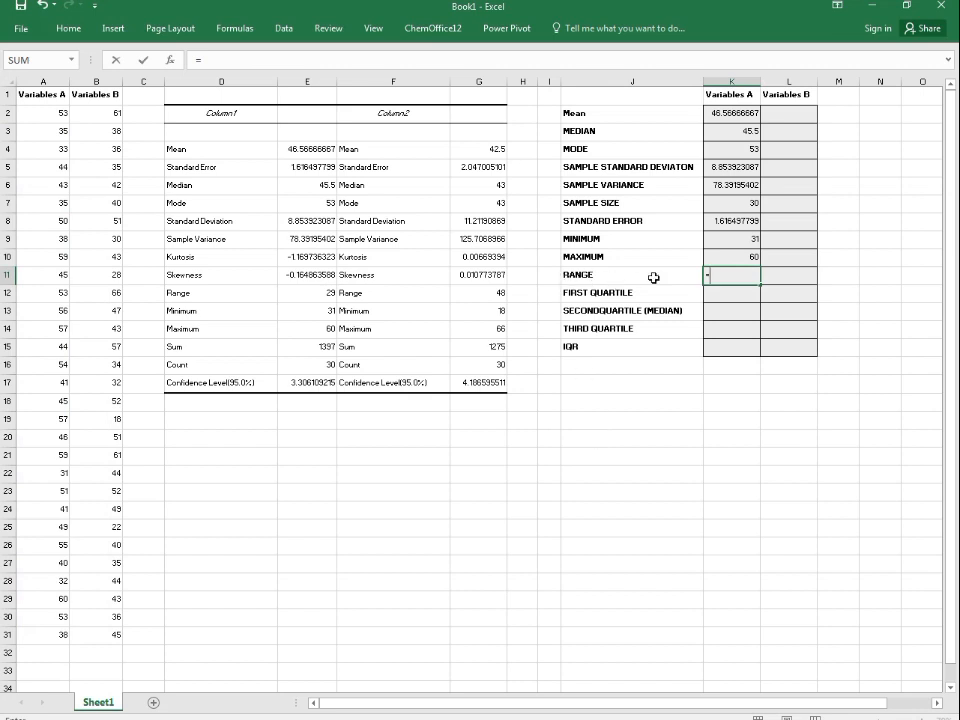
{"action": "left_click", "coordinate": [737, 255]}
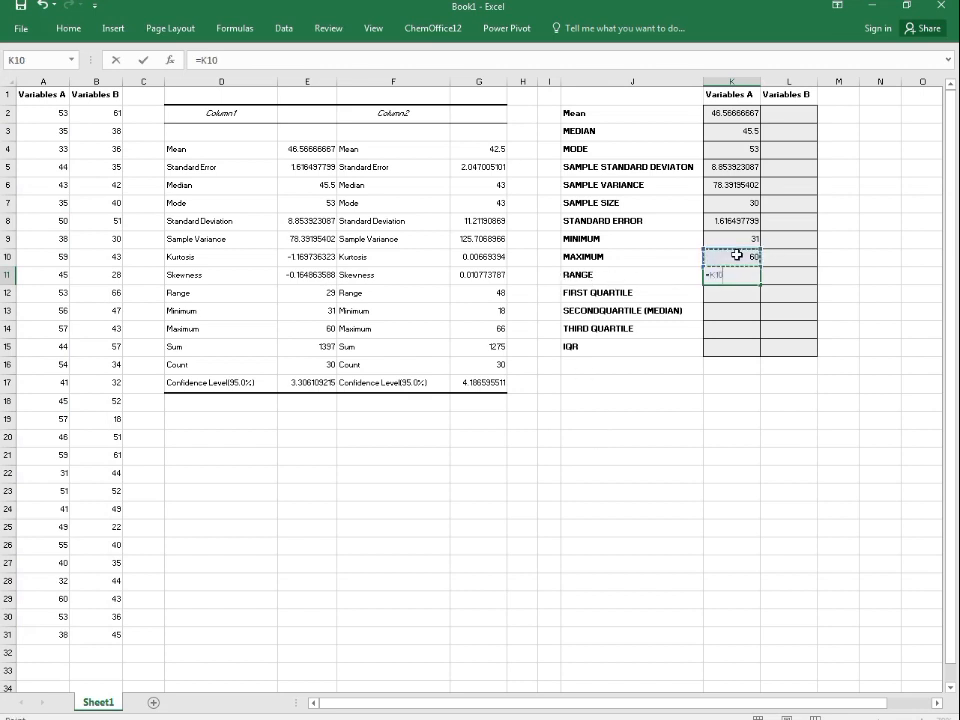
{"action": "type", "text": "-"}
{"action": "left_click", "coordinate": [739, 237]}
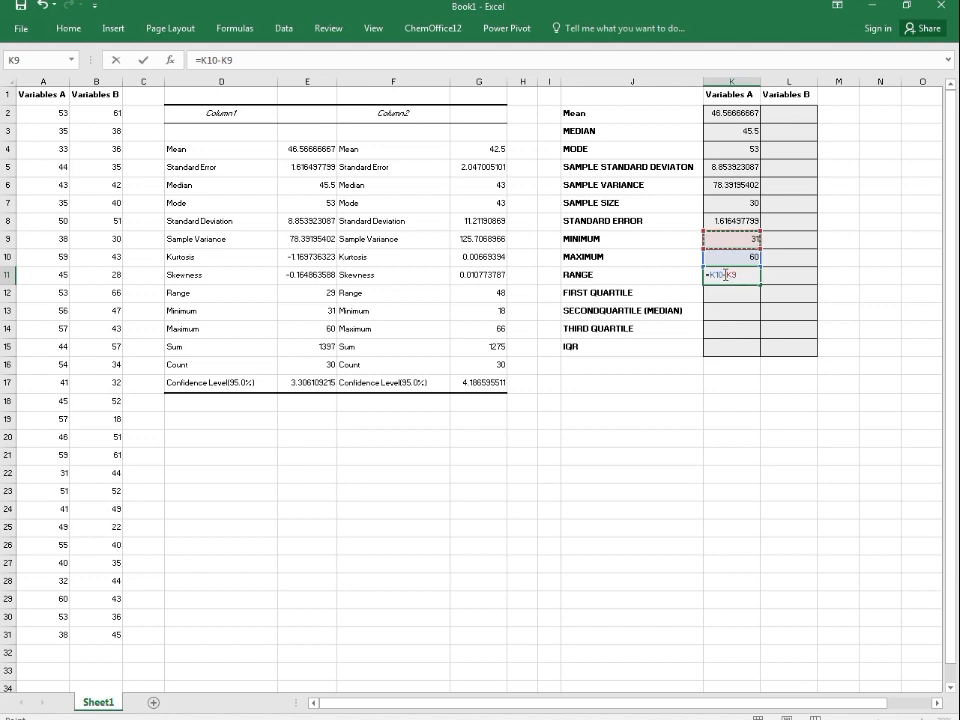
{"action": "key", "text": "Return"}
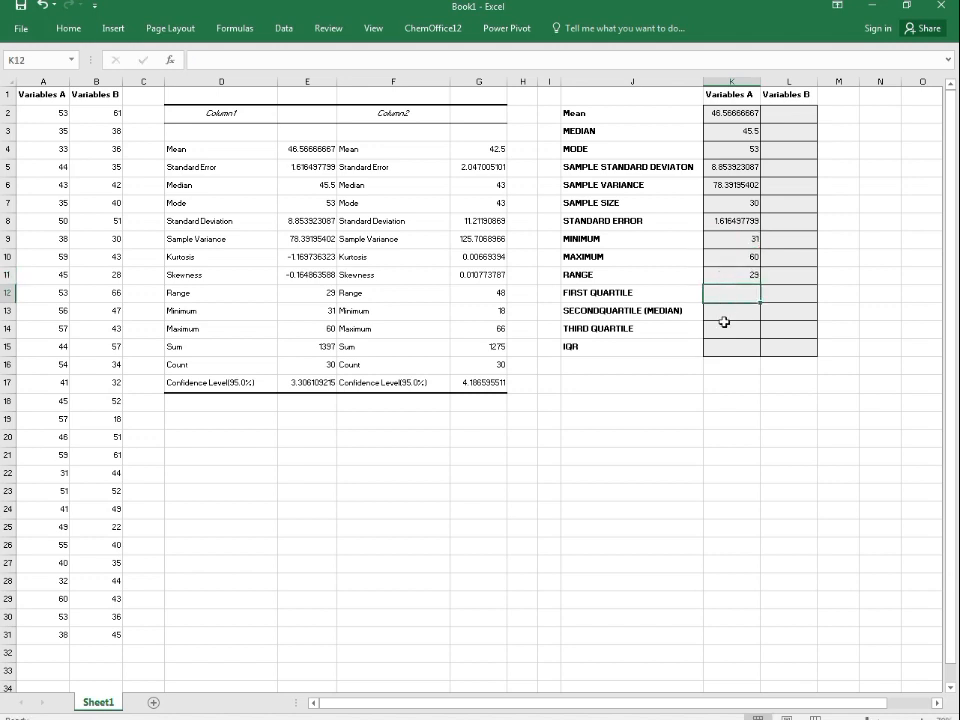
Step: Enter =QUARTILE.INC(A2:A31,1) in the Variables A first quartile cell
{"action": "type", "text": "=QU"}
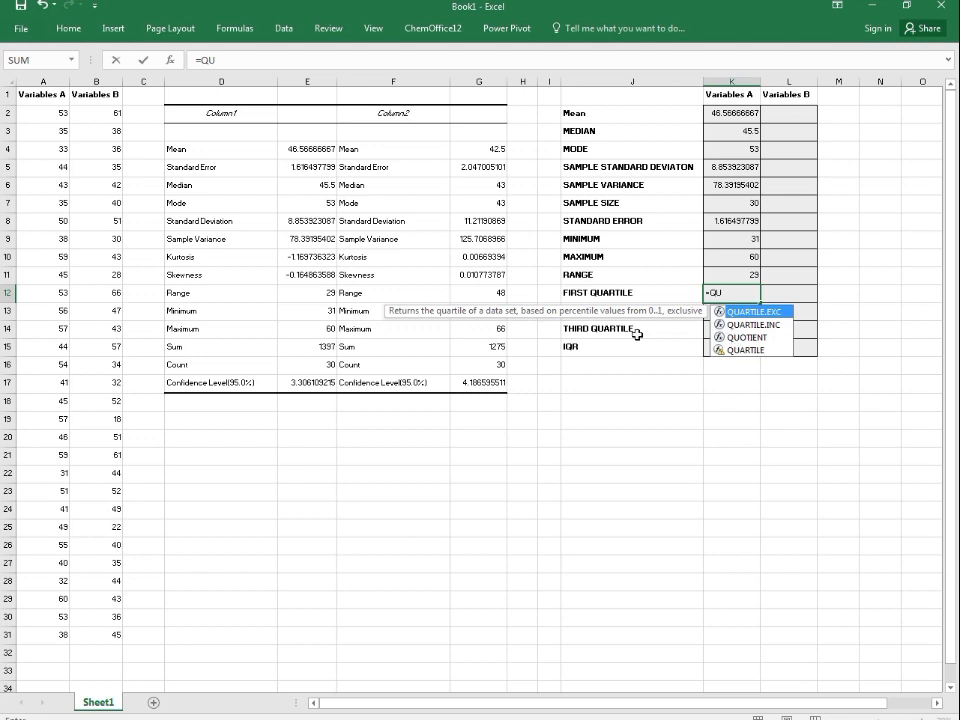
{"action": "type", "text": "ARTI"}
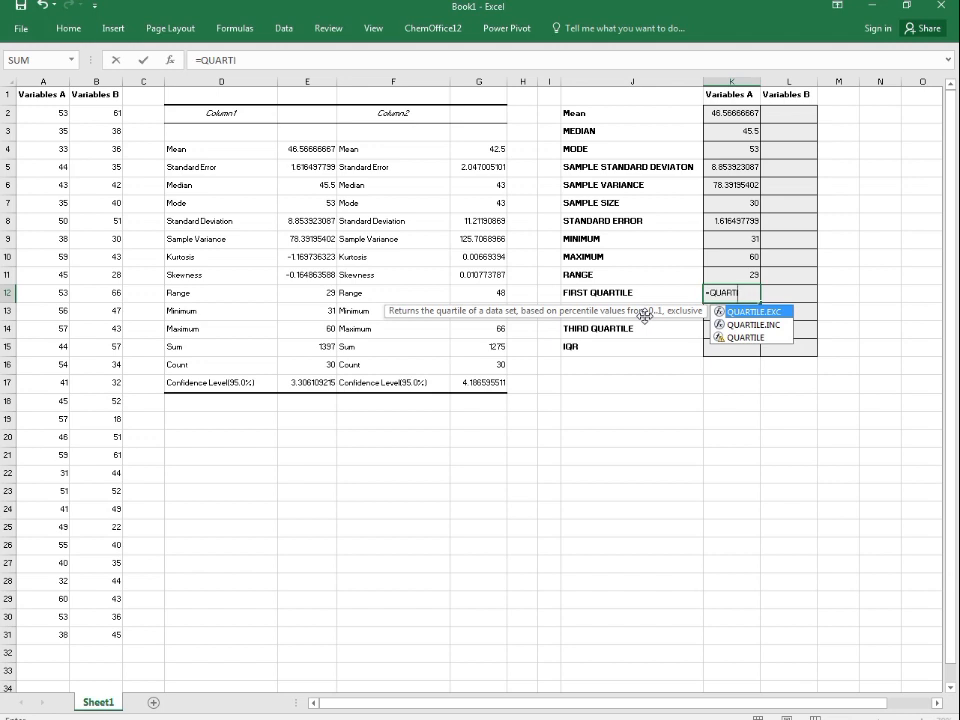
{"action": "type", "text": "E"}
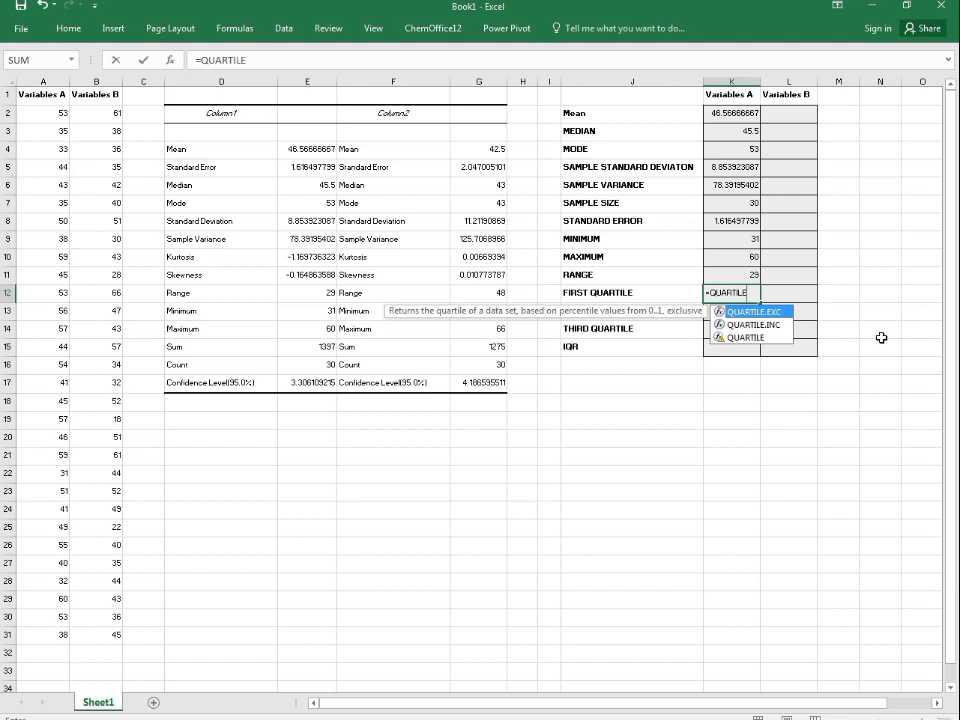
{"action": "double_click", "coordinate": [773, 324]}
{"action": "left_click_drag", "start_coordinate": [46, 106], "coordinate": [44, 630]}
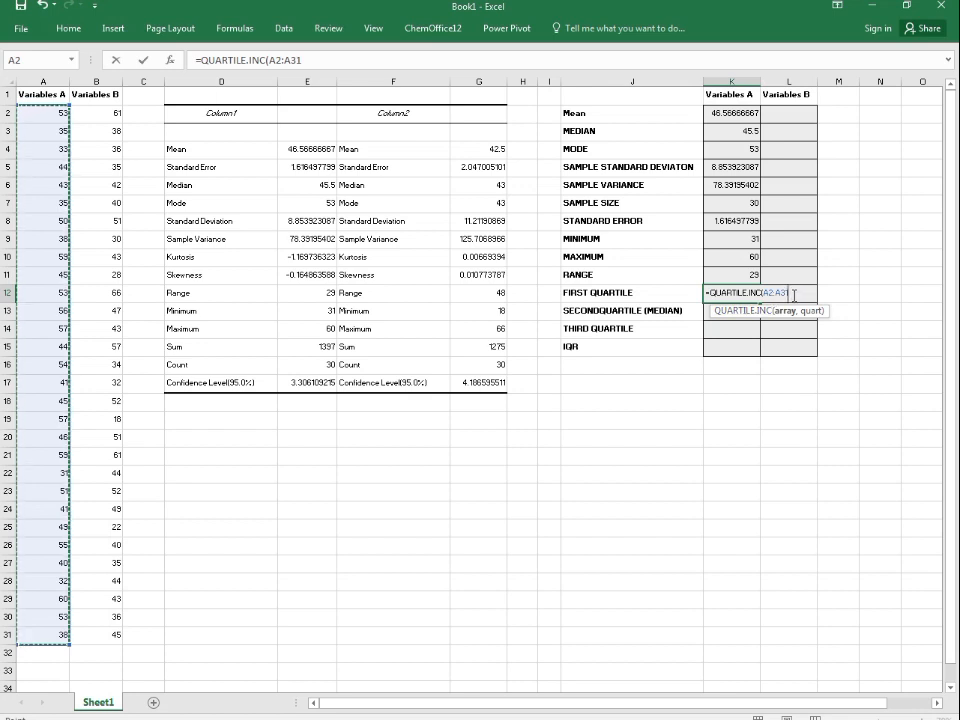
{"action": "type", "text": ","}
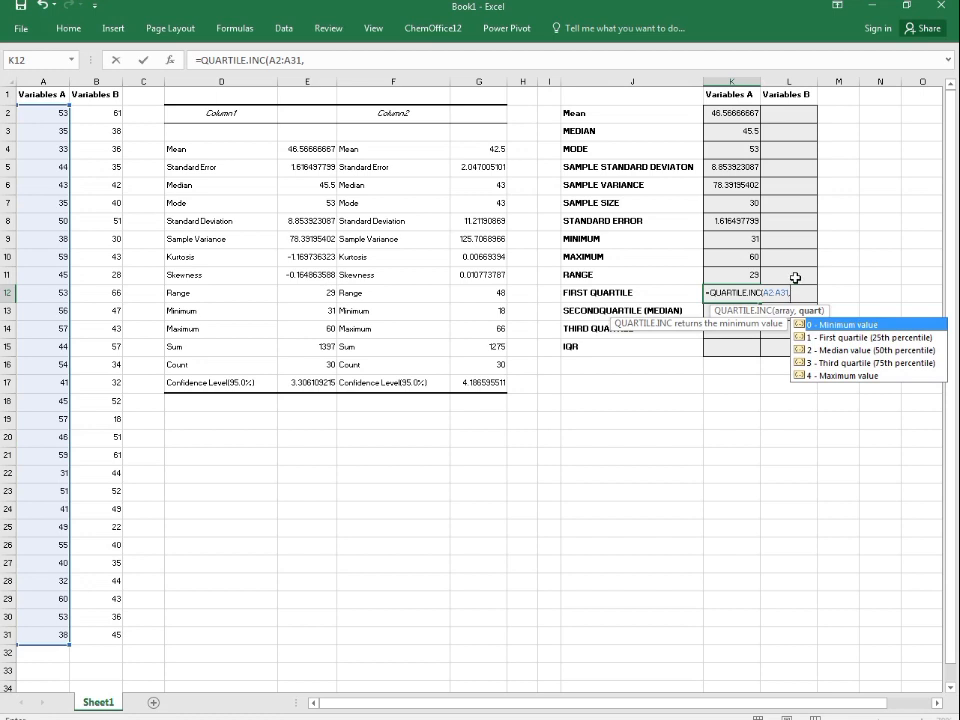
{"action": "left_click", "coordinate": [833, 341]}
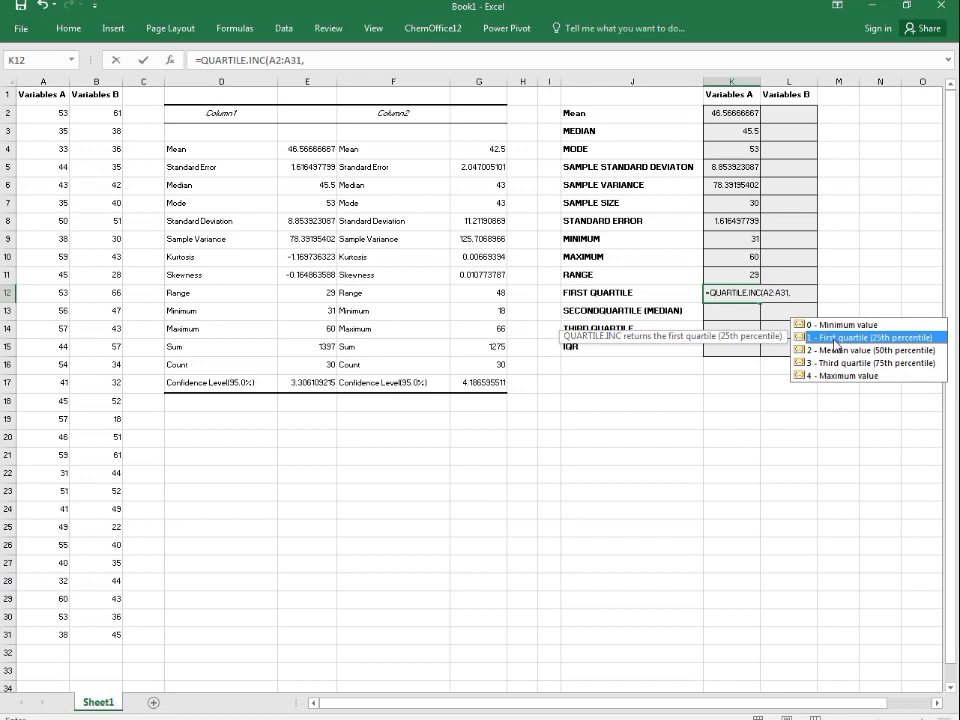
{"action": "double_click", "coordinate": [834, 338]}
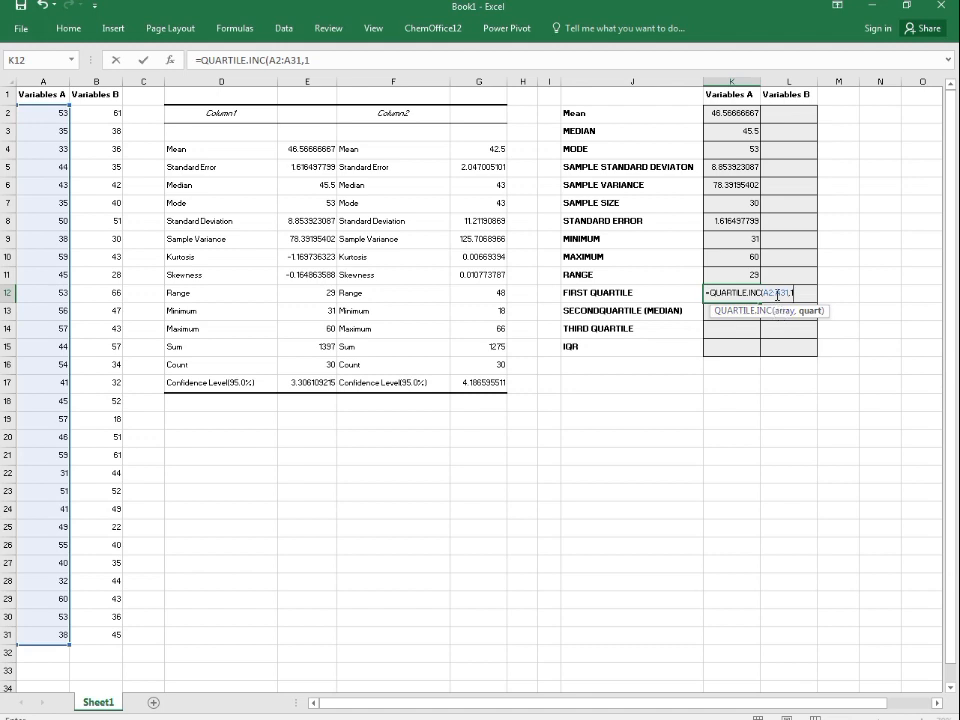
{"action": "type", "text": ")"}
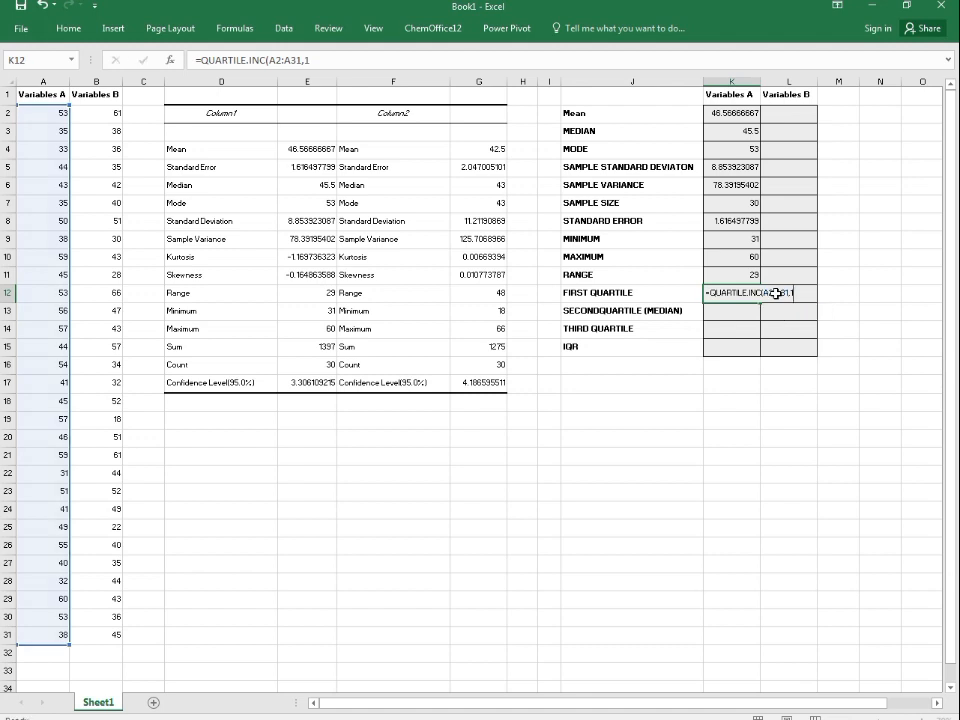
{"action": "key", "text": "Return"}
Step: Enter =QUARTILE.INC(A2:A31,2) in the Variables A second quartile (median) cell
{"action": "type", "text": "="}
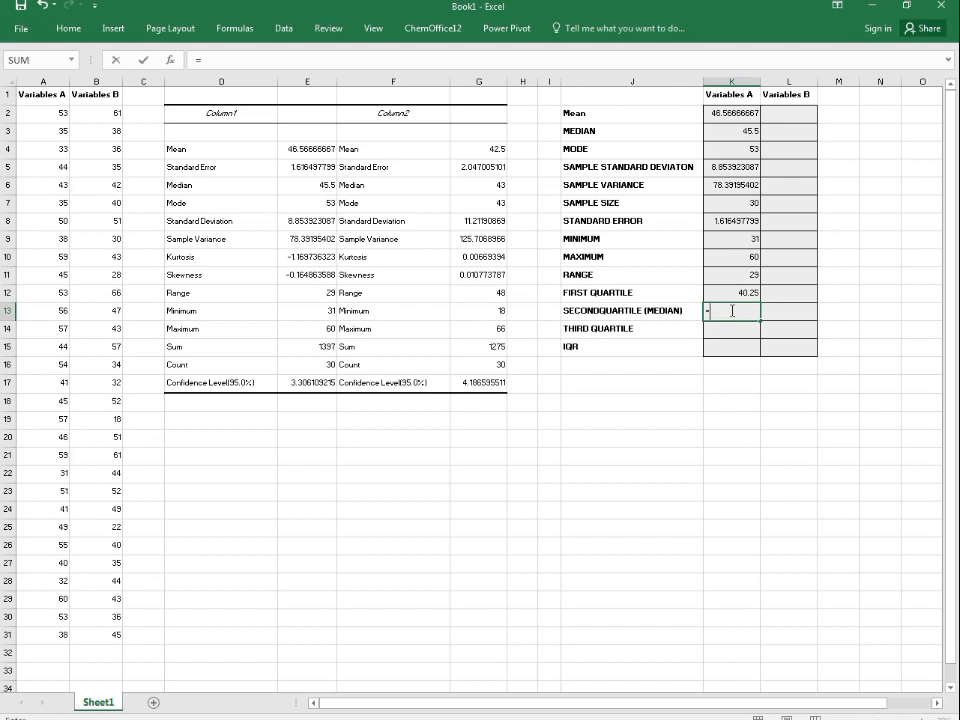
{"action": "type", "text": "QU"}
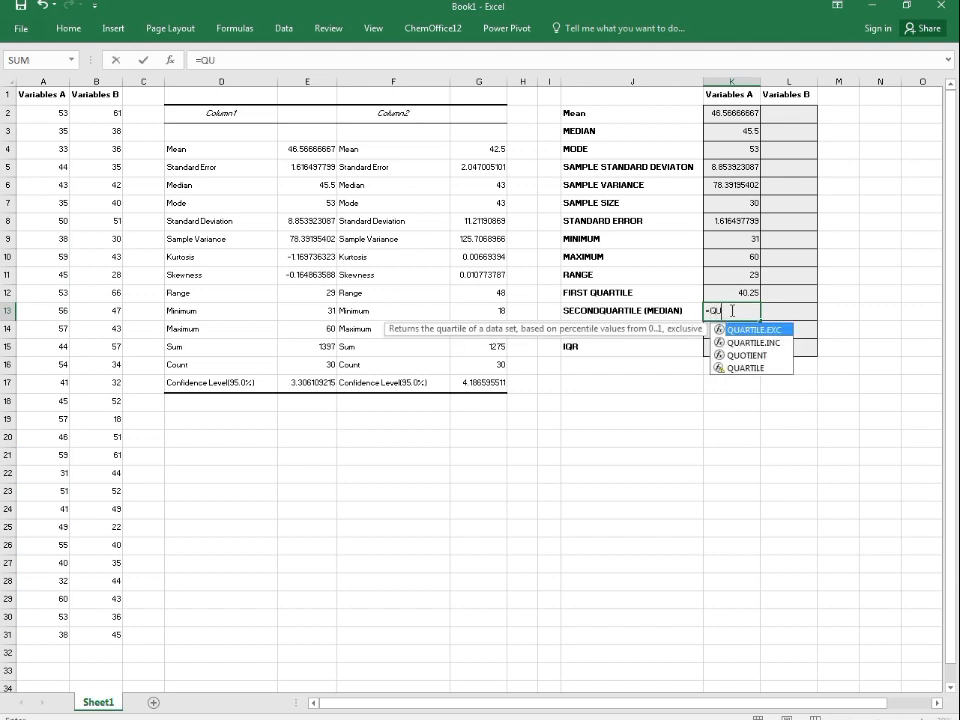
{"action": "type", "text": "A"}
{"action": "double_click", "coordinate": [752, 342]}
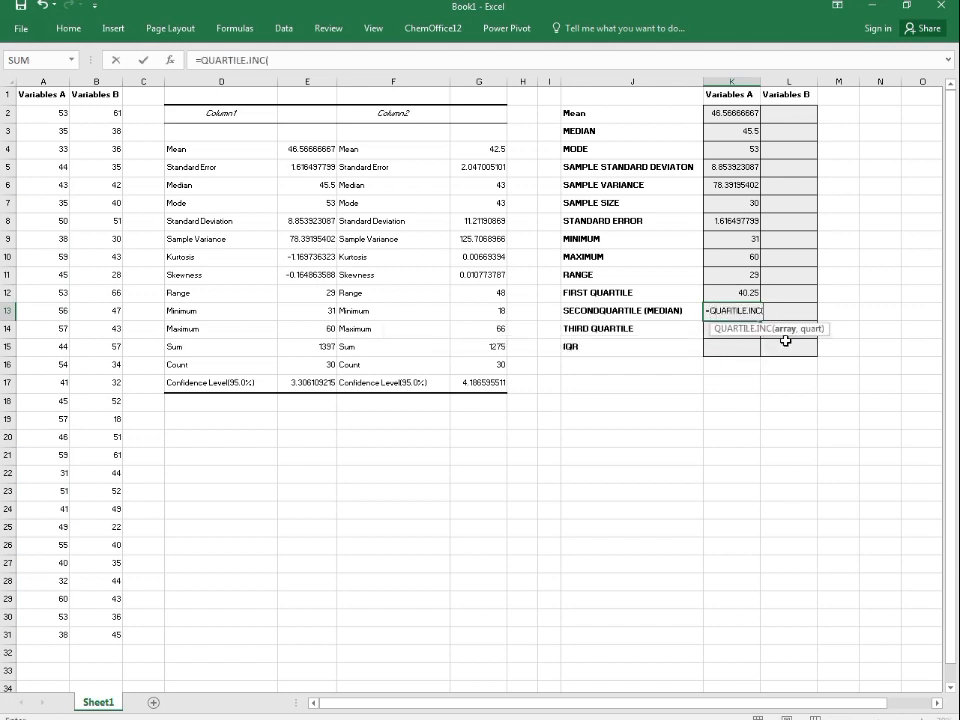
{"action": "left_click_drag", "start_coordinate": [30, 114], "coordinate": [55, 635]}
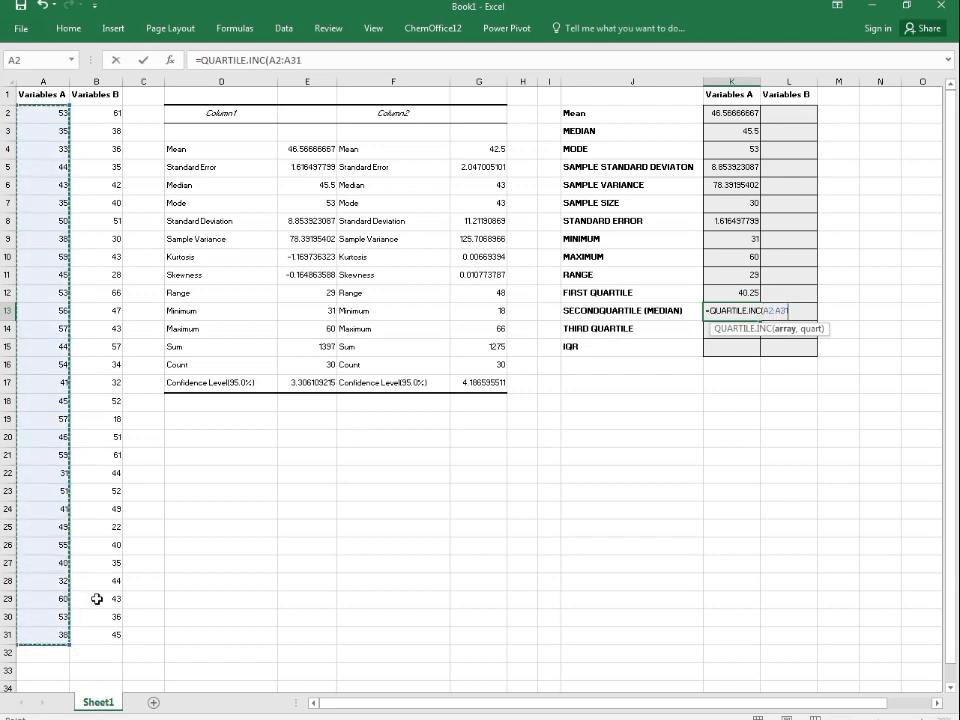
{"action": "type", "text": ","}
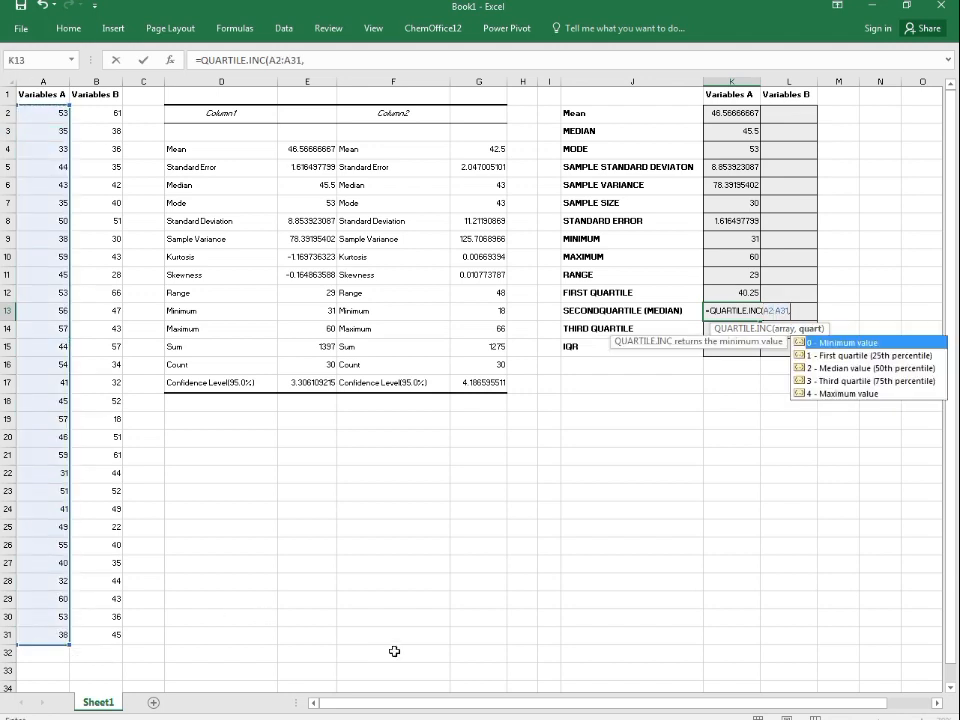
{"action": "double_click", "coordinate": [825, 369]}
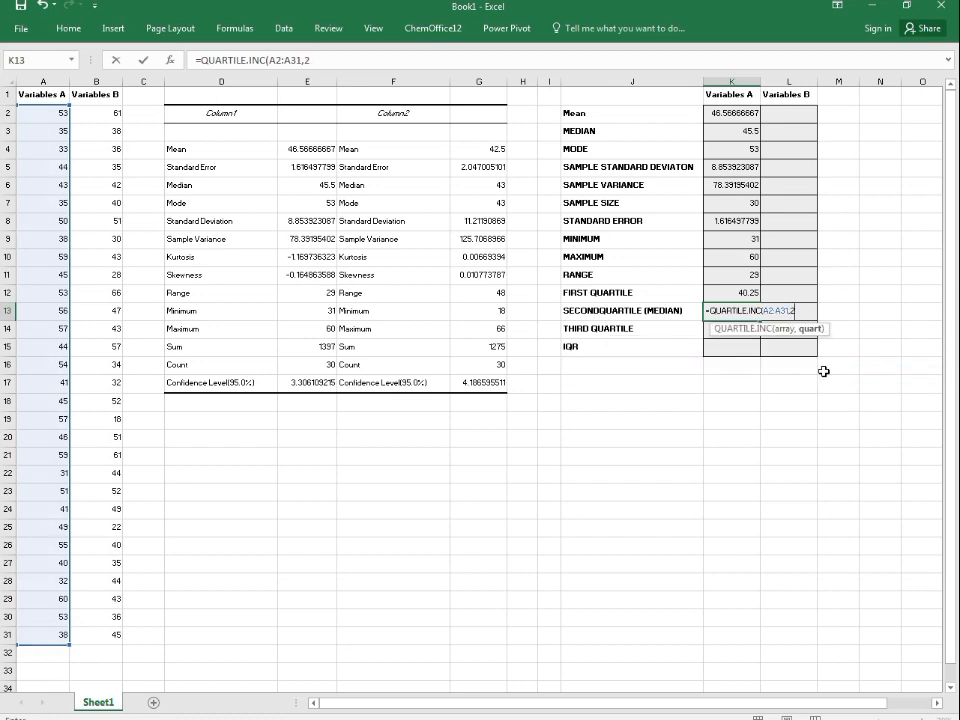
{"action": "key", "text": "Return"}
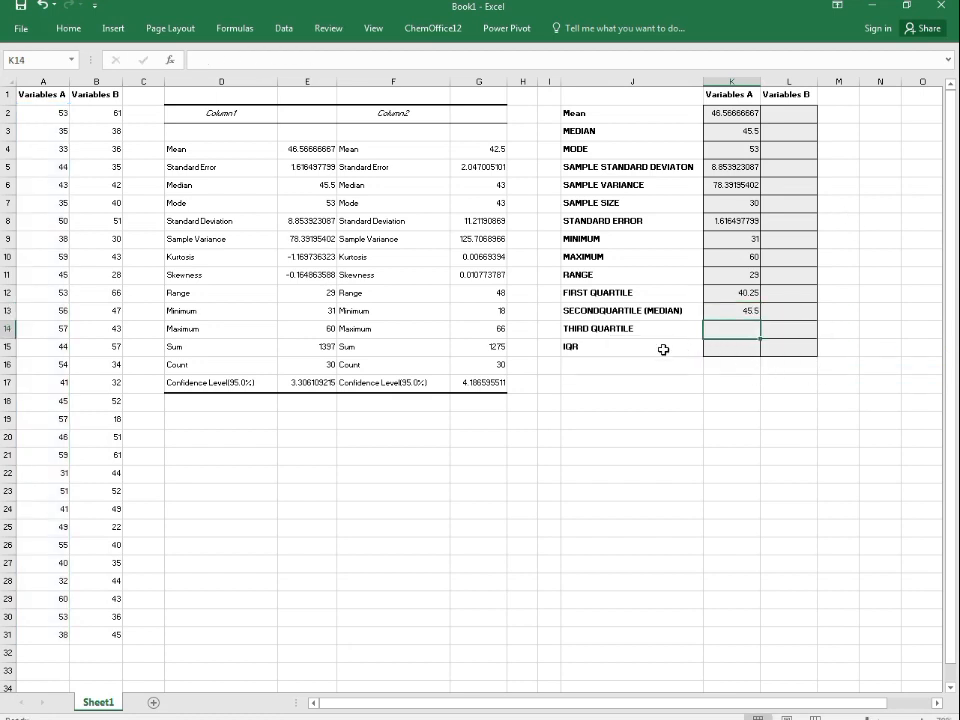
Step: Enter =QUARTILE.INC(A2:A31,3) in the Variables A third quartile cell
{"action": "type", "text": "="}
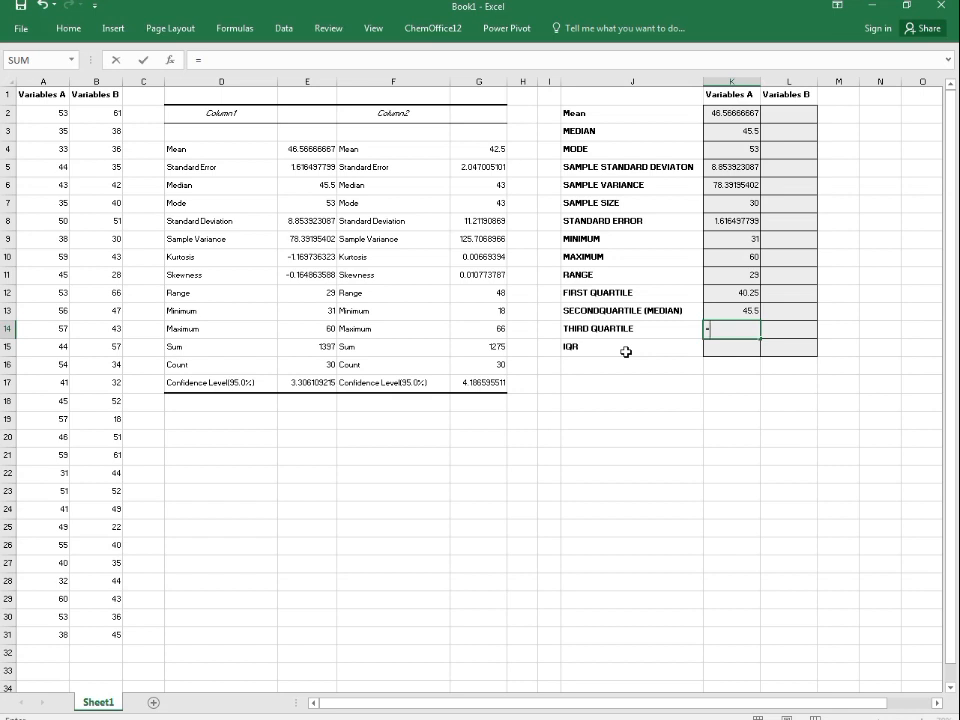
{"action": "type", "text": "q"}
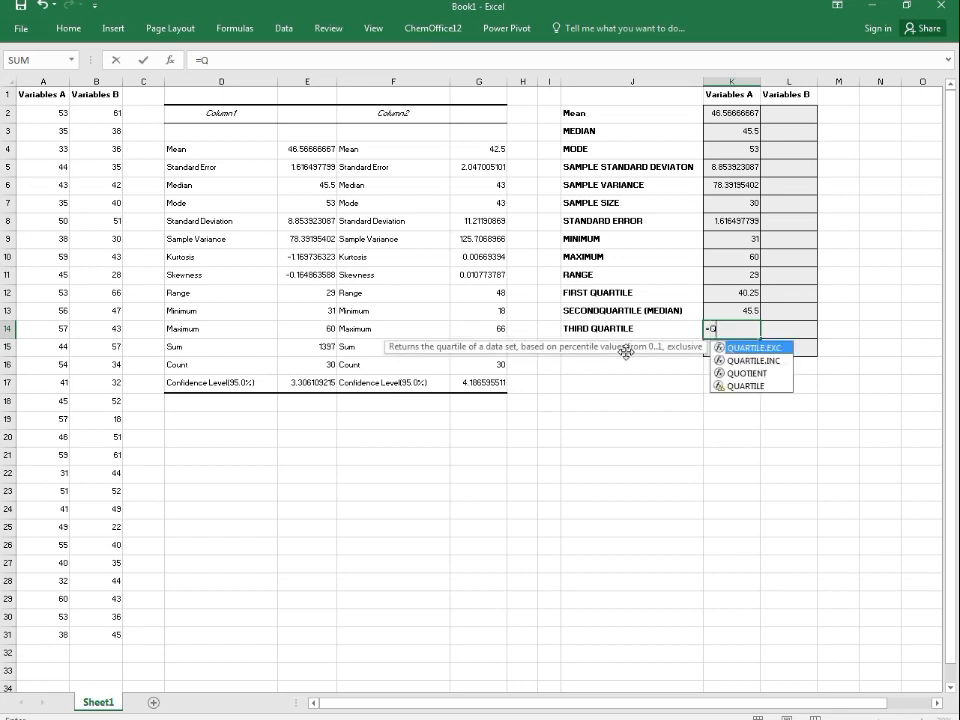
{"action": "type", "text": "ua"}
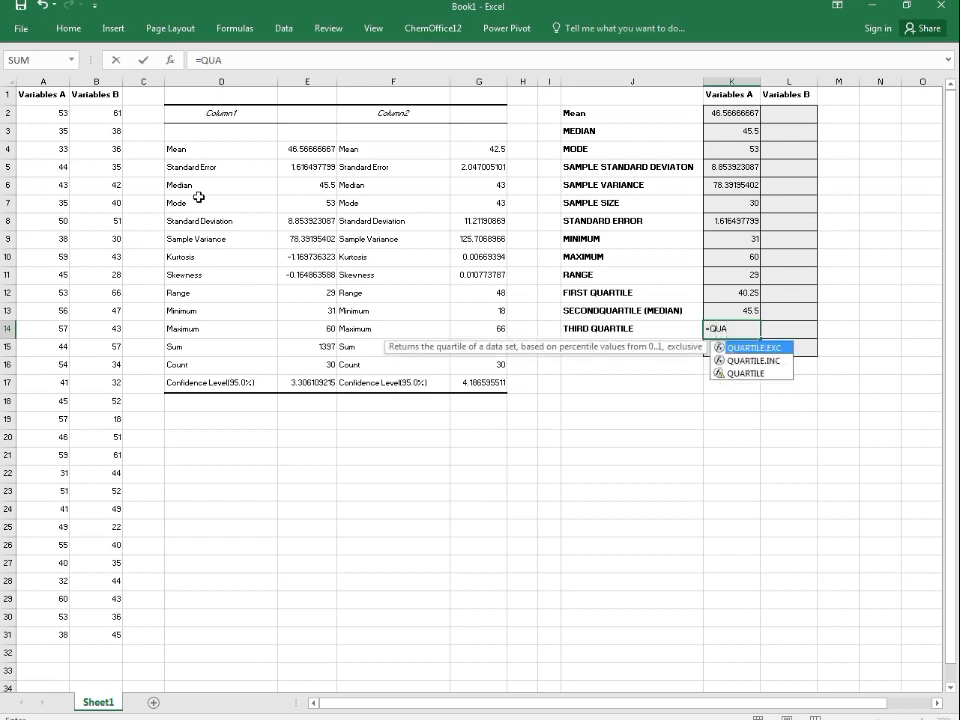
{"action": "double_click", "coordinate": [750, 360]}
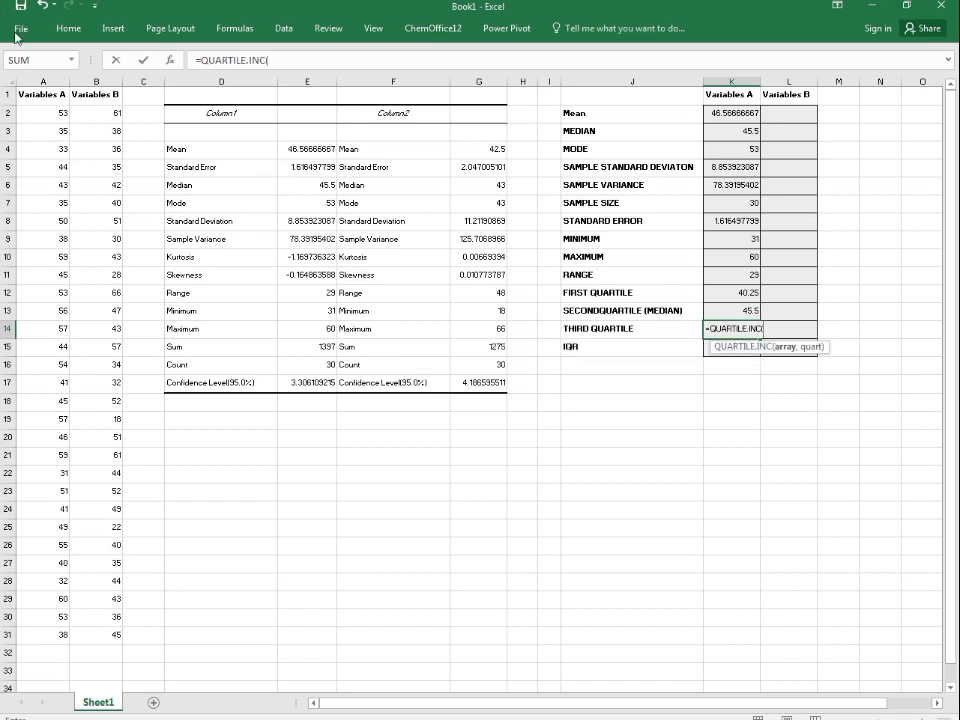
{"action": "left_click_drag", "start_coordinate": [45, 113], "coordinate": [49, 630]}
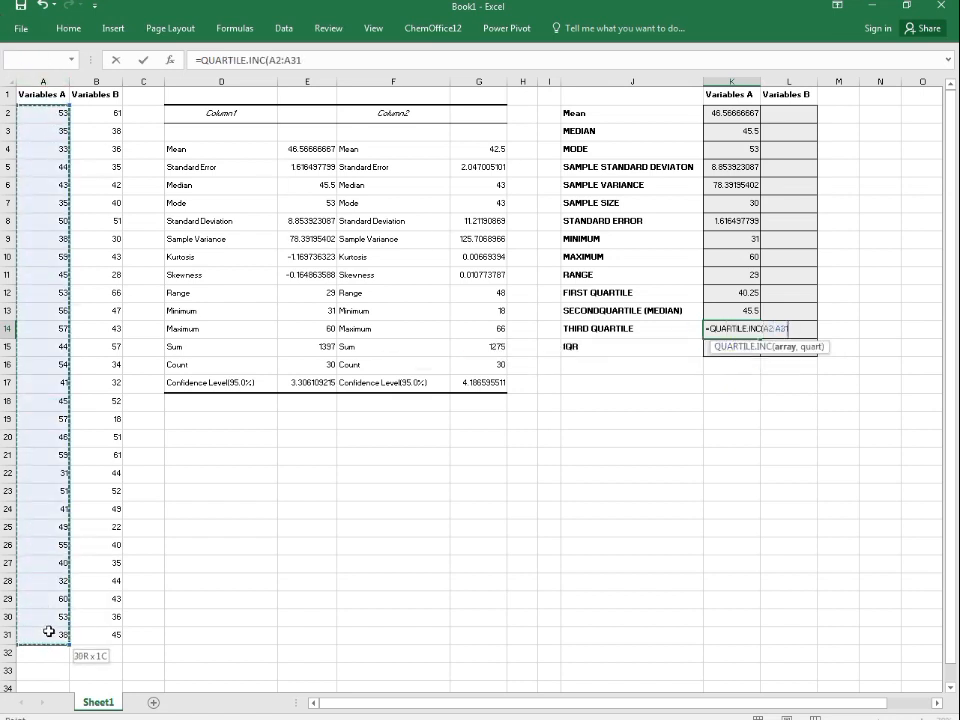
{"action": "type", "text": ","}
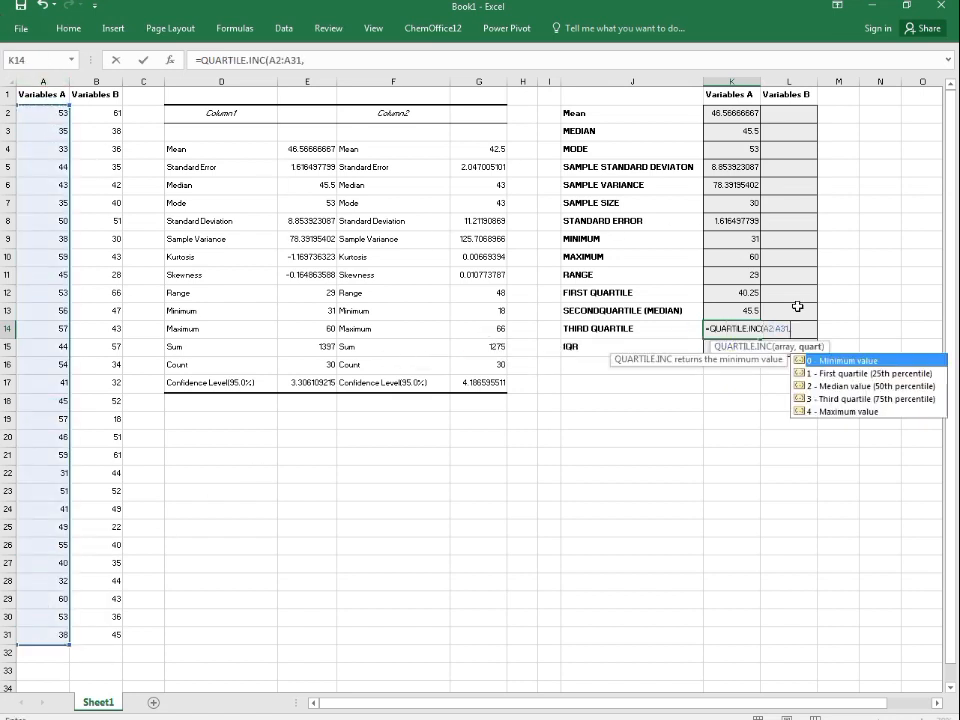
{"action": "double_click", "coordinate": [836, 399]}
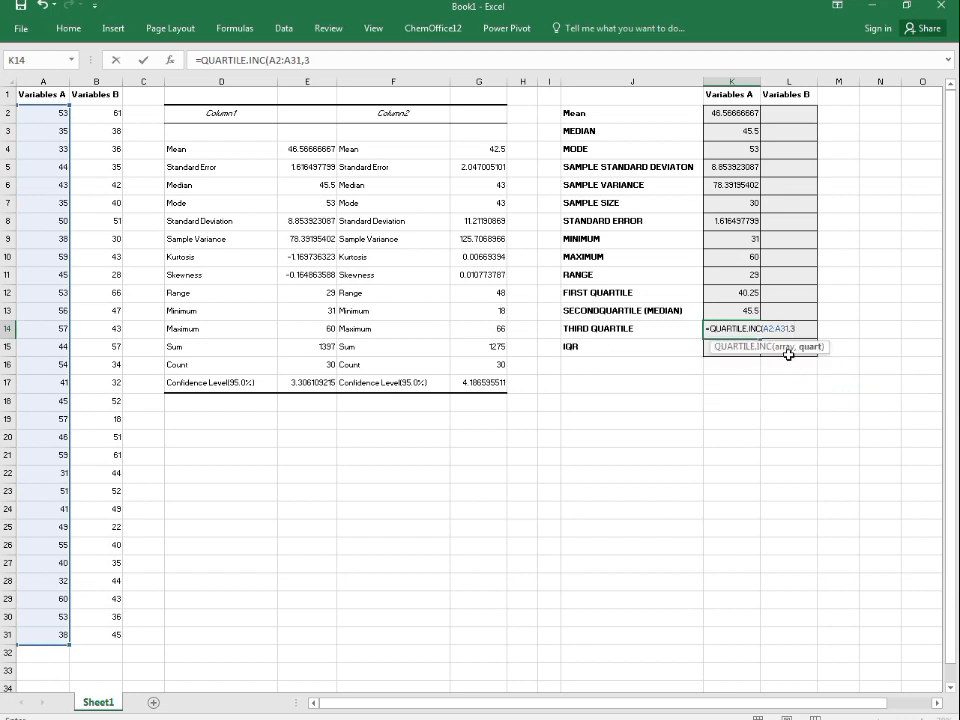
{"action": "key", "text": "Return"}
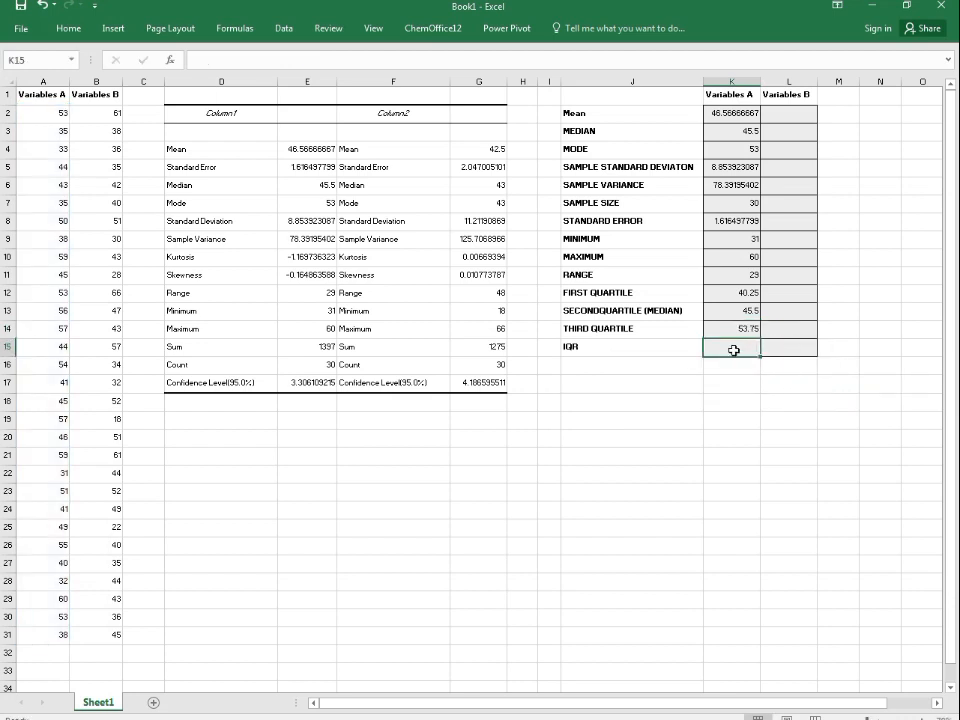
Step: Enter =K14-K12 in the Variables A IQR cell
{"action": "type", "text": "="}
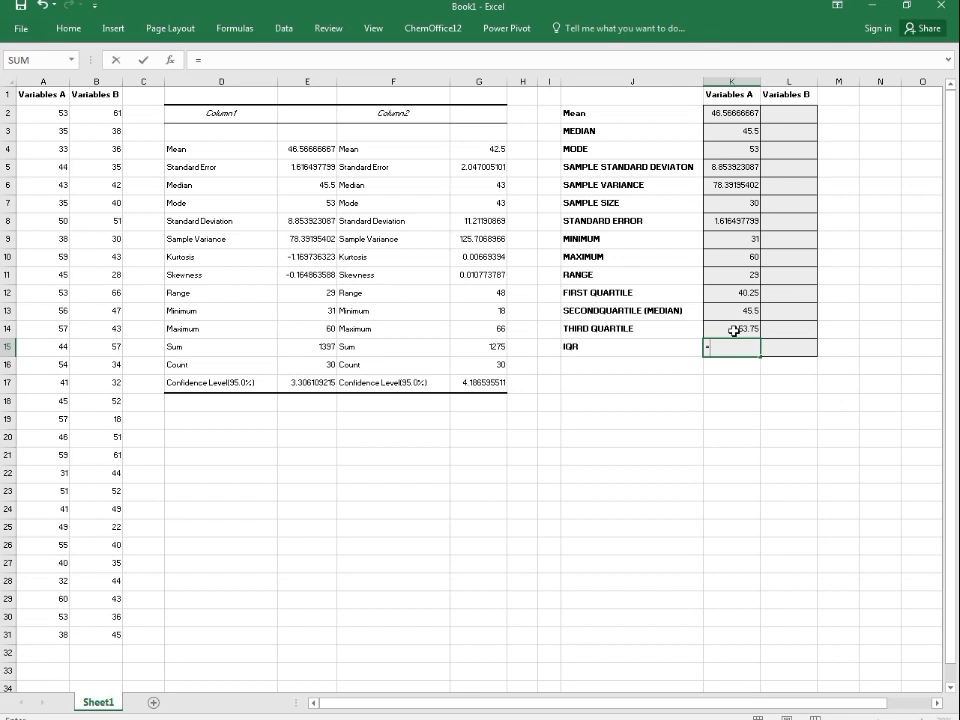
{"action": "left_click", "coordinate": [734, 330]}
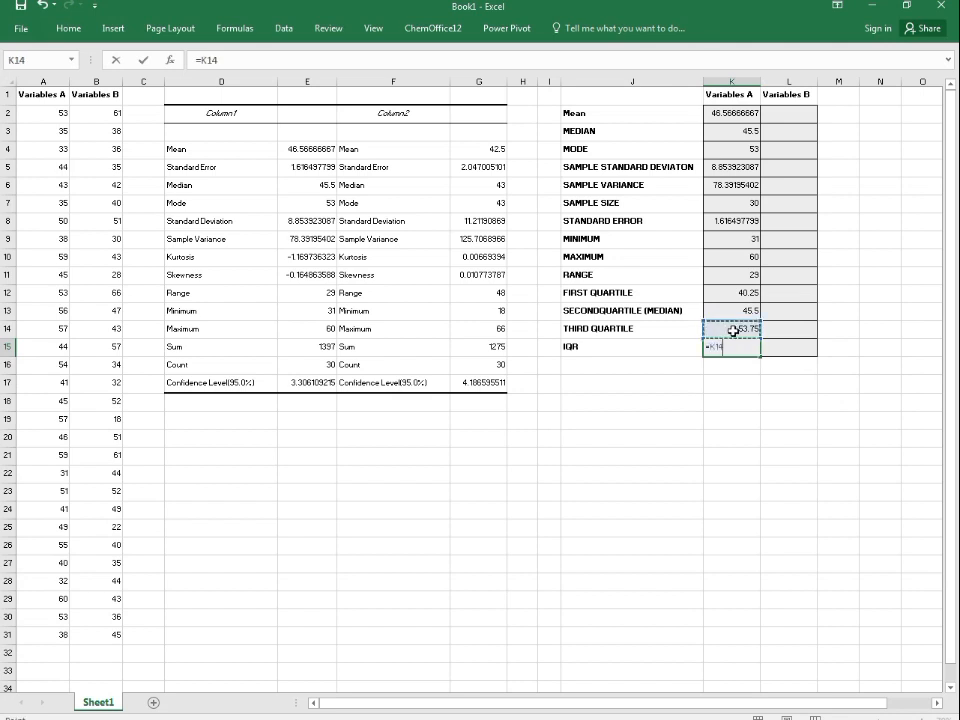
{"action": "type", "text": "-"}
{"action": "left_click", "coordinate": [733, 292]}
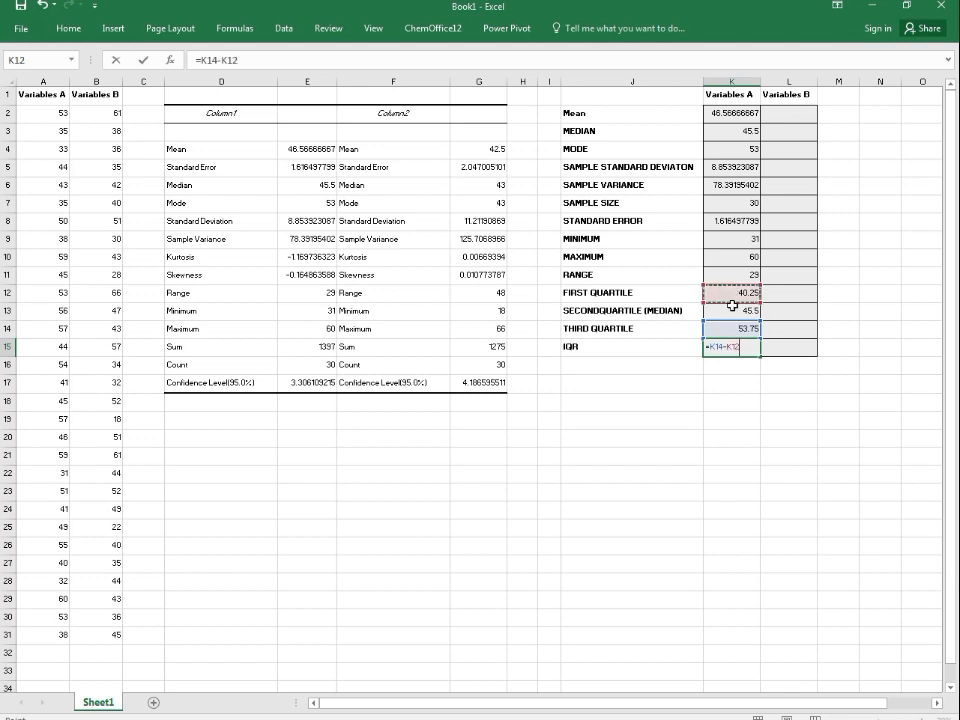
{"action": "key", "text": "Return"}
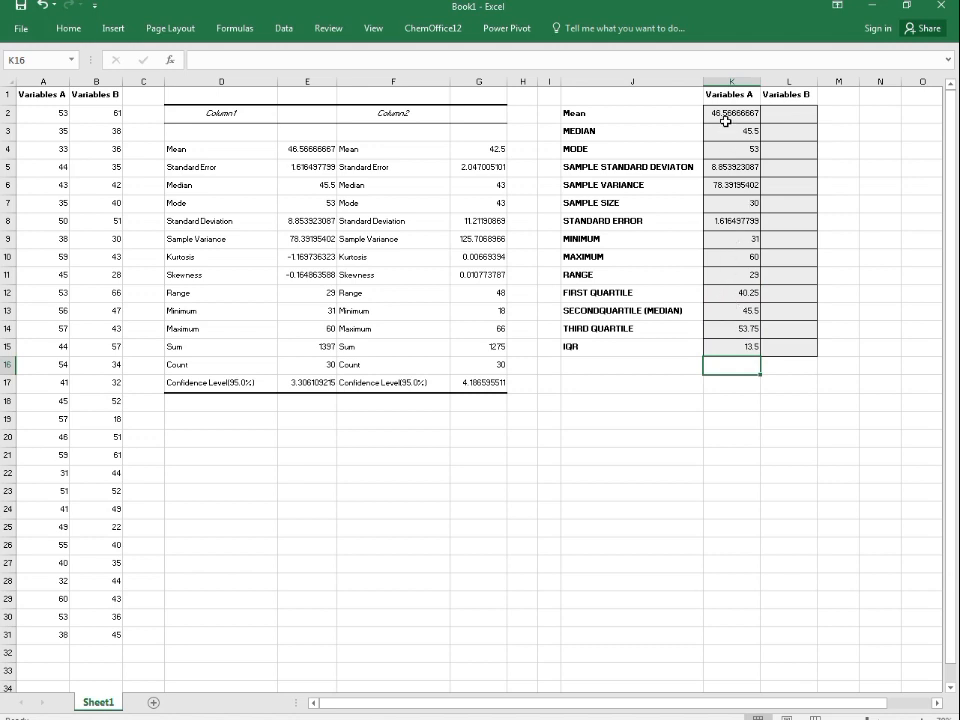
Step: Review the formulas behind the Variables A mean, median and mode cells in the summary table
{"action": "left_click_drag", "start_coordinate": [726, 114], "coordinate": [718, 345]}
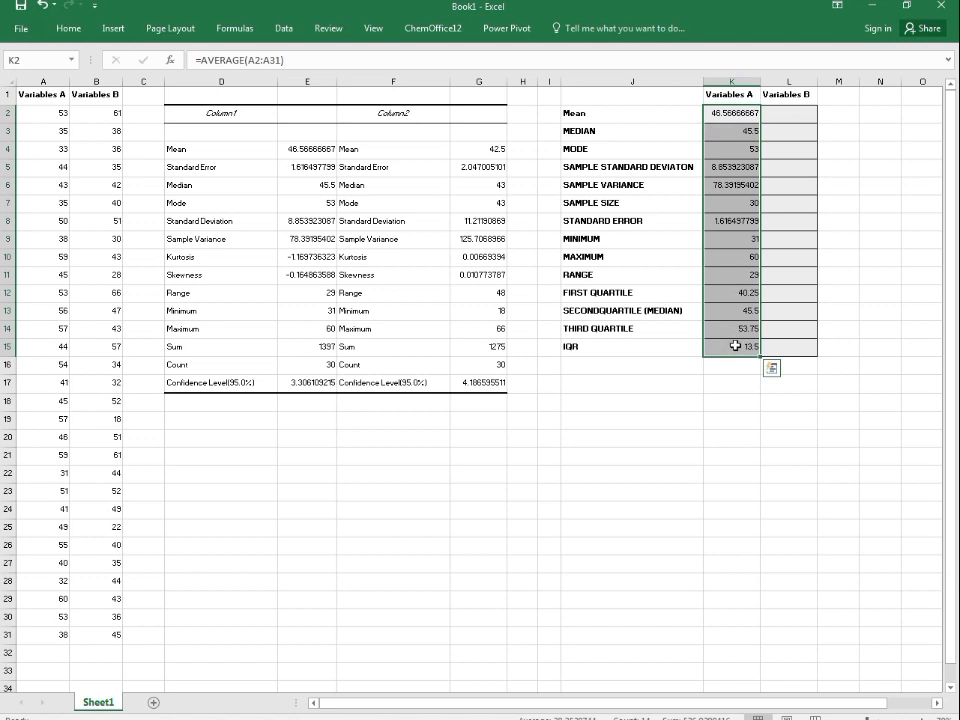
{"action": "left_click", "coordinate": [780, 346]}
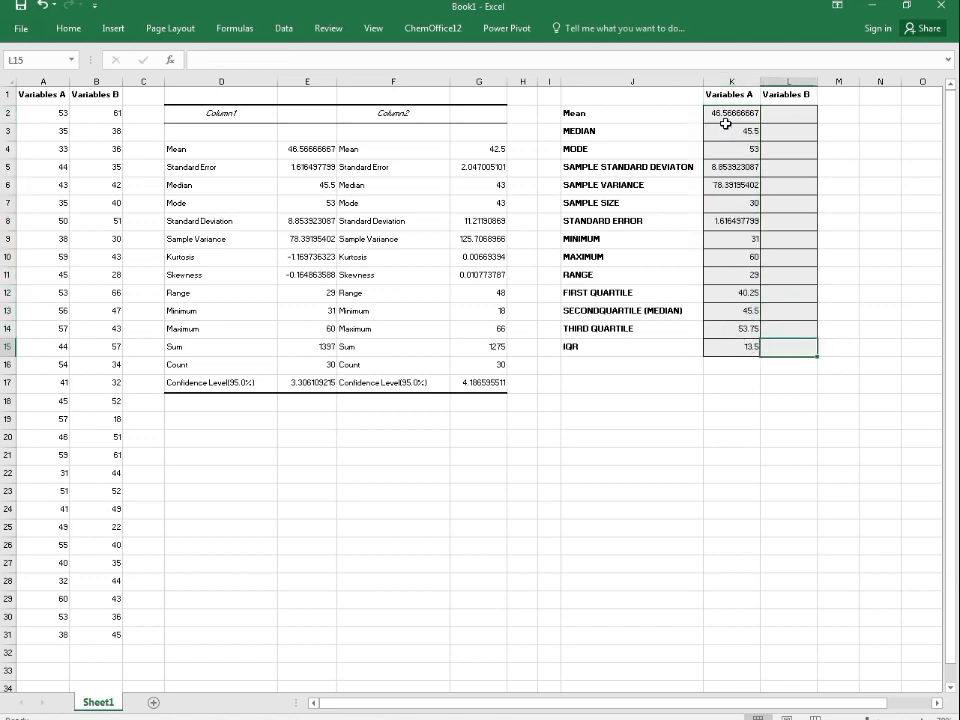
{"action": "left_click", "coordinate": [724, 115]}
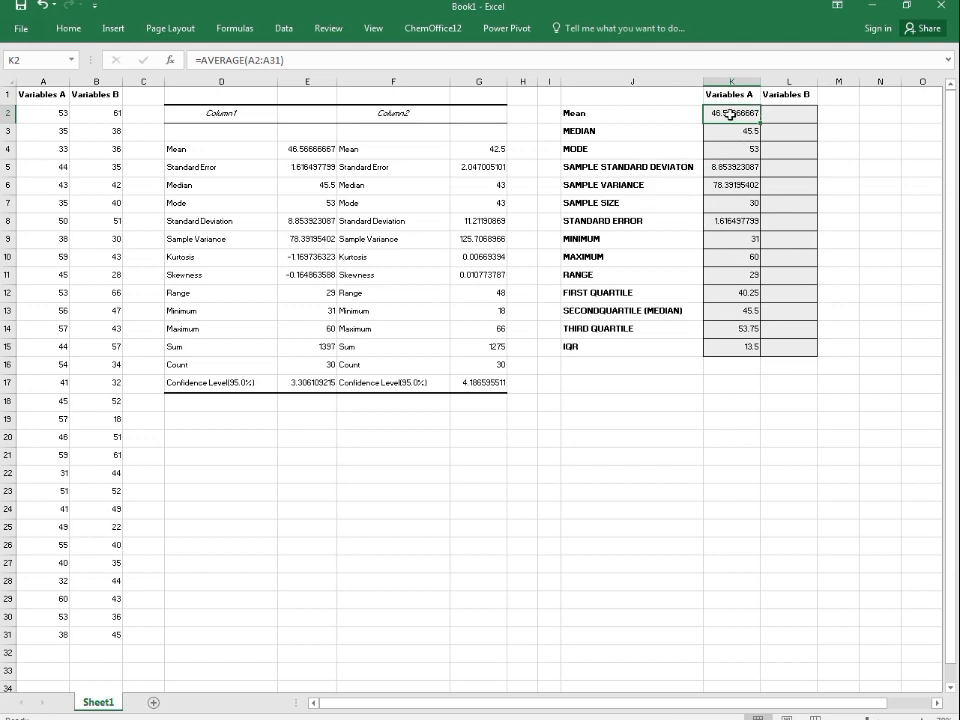
{"action": "left_click", "coordinate": [287, 60]}
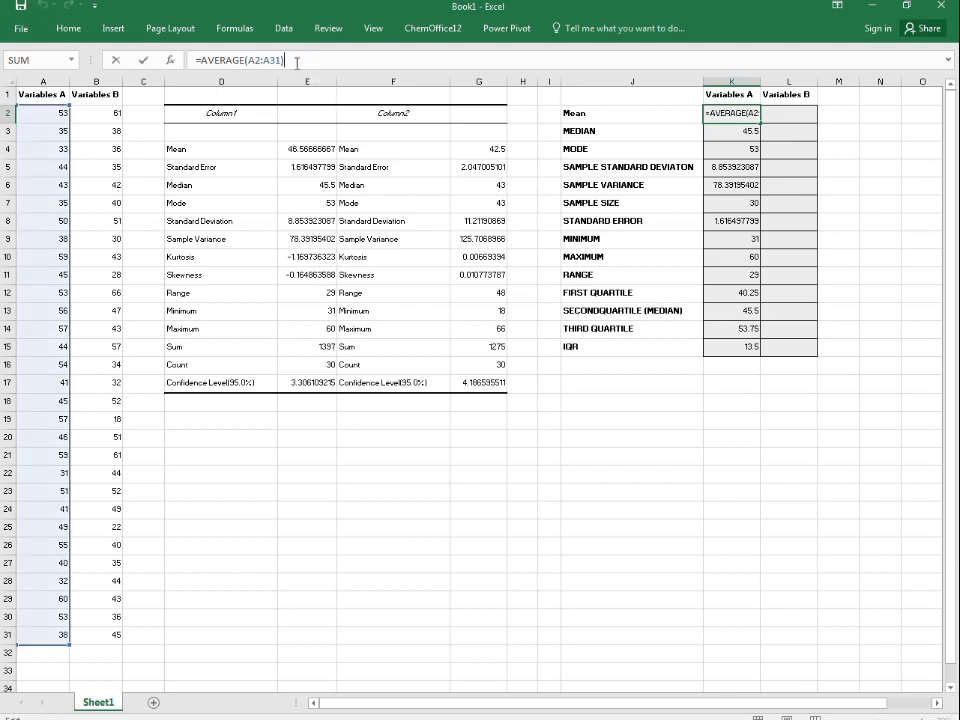
{"action": "left_click", "coordinate": [656, 101]}
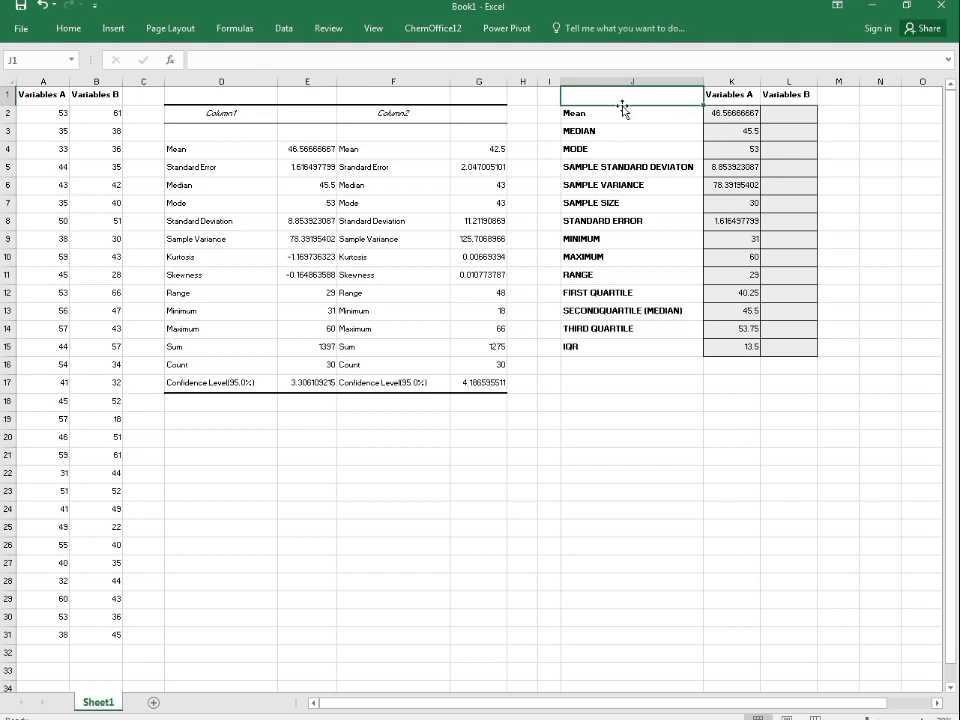
{"action": "left_click", "coordinate": [710, 112]}
{"action": "left_click", "coordinate": [289, 61]}
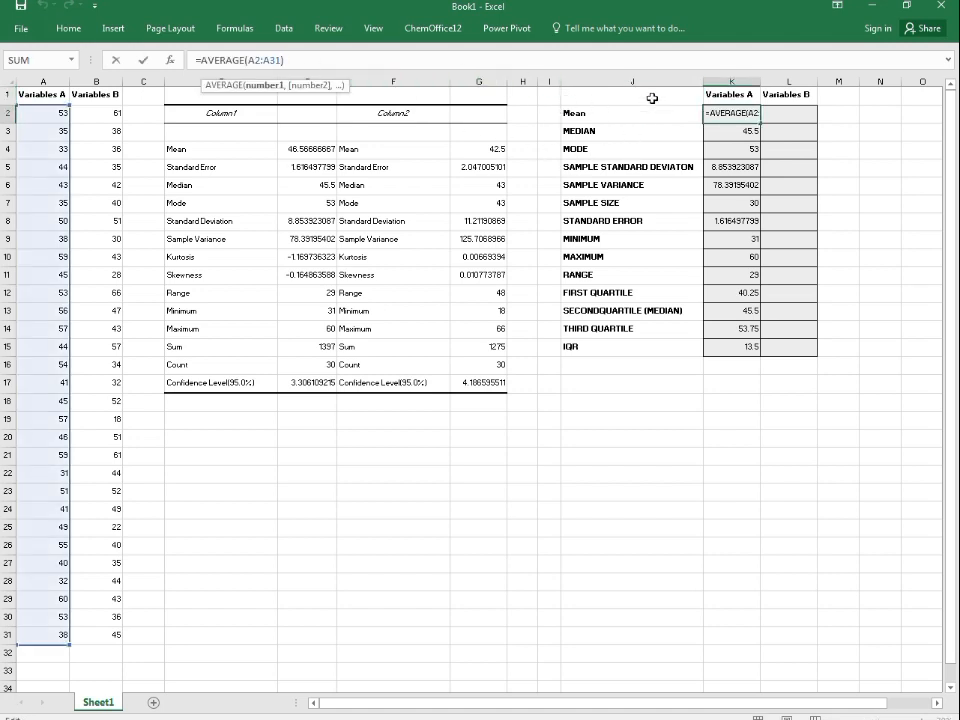
{"action": "key", "text": "Return"}
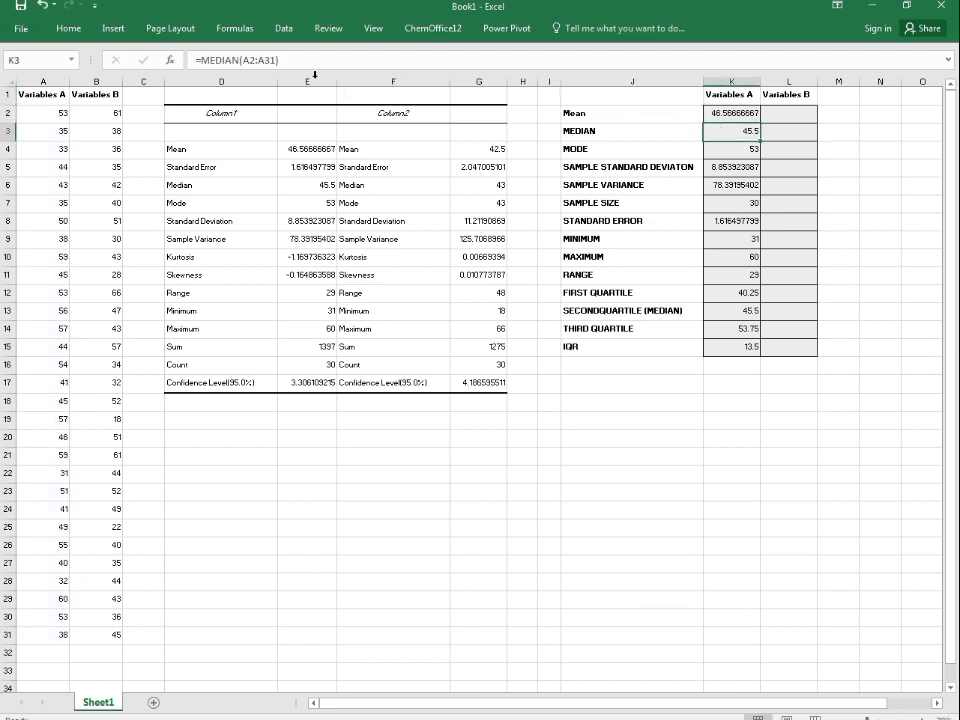
{"action": "left_click", "coordinate": [276, 60]}
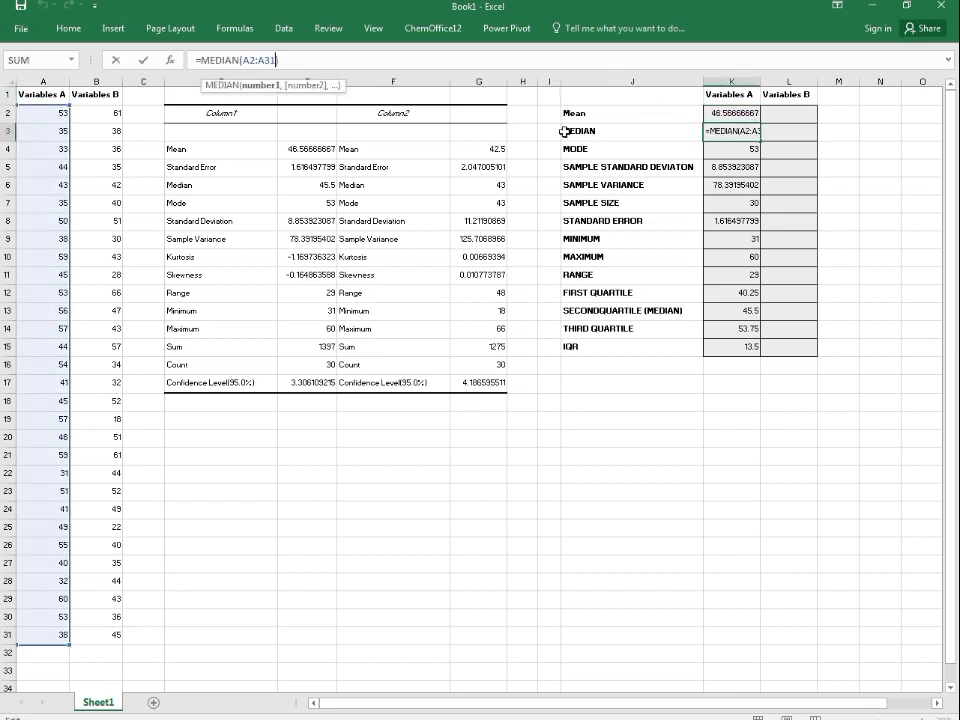
{"action": "left_click", "coordinate": [659, 107]}
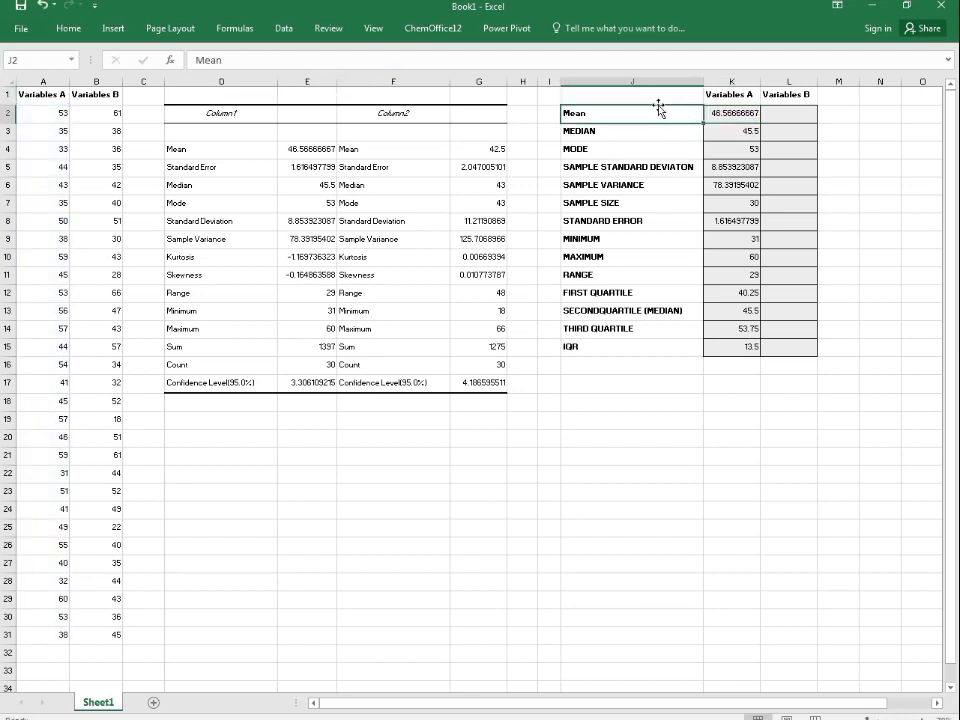
{"action": "left_click", "coordinate": [728, 155]}
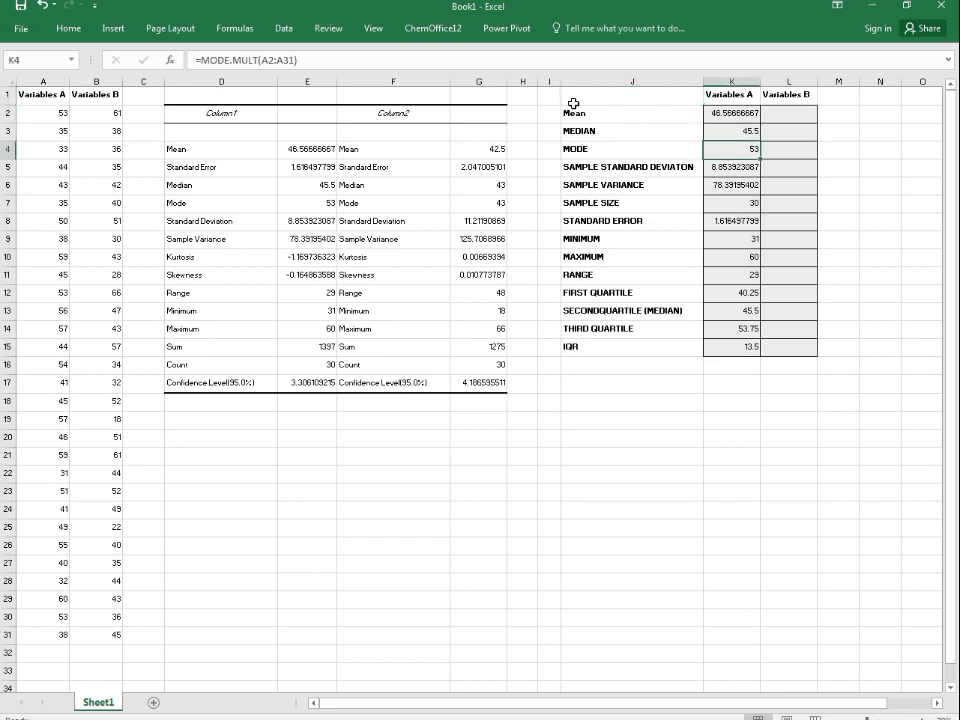
{"action": "left_click", "coordinate": [674, 113]}
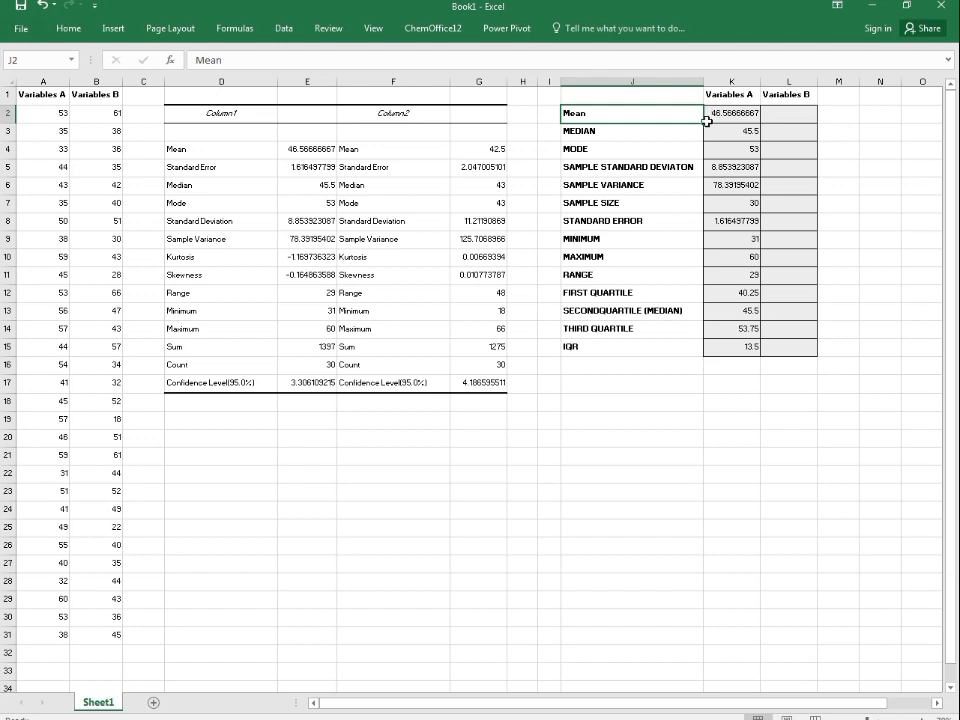
{"action": "key", "text": "Left"}
{"action": "key", "text": "Left"}
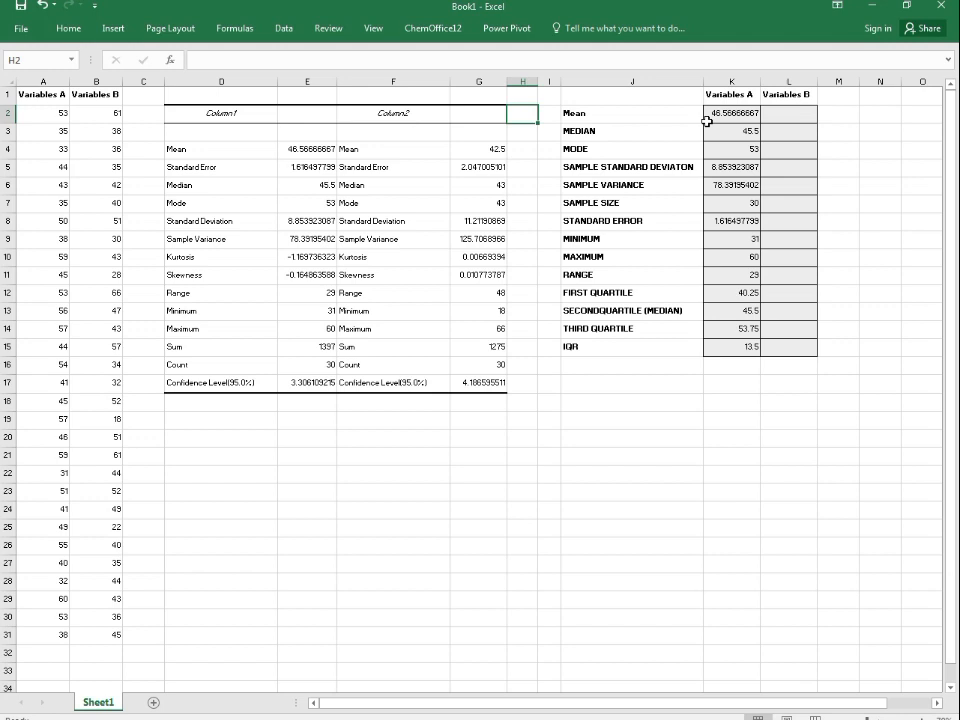
{"action": "key", "text": "Left"}
{"action": "key", "text": "Left"}
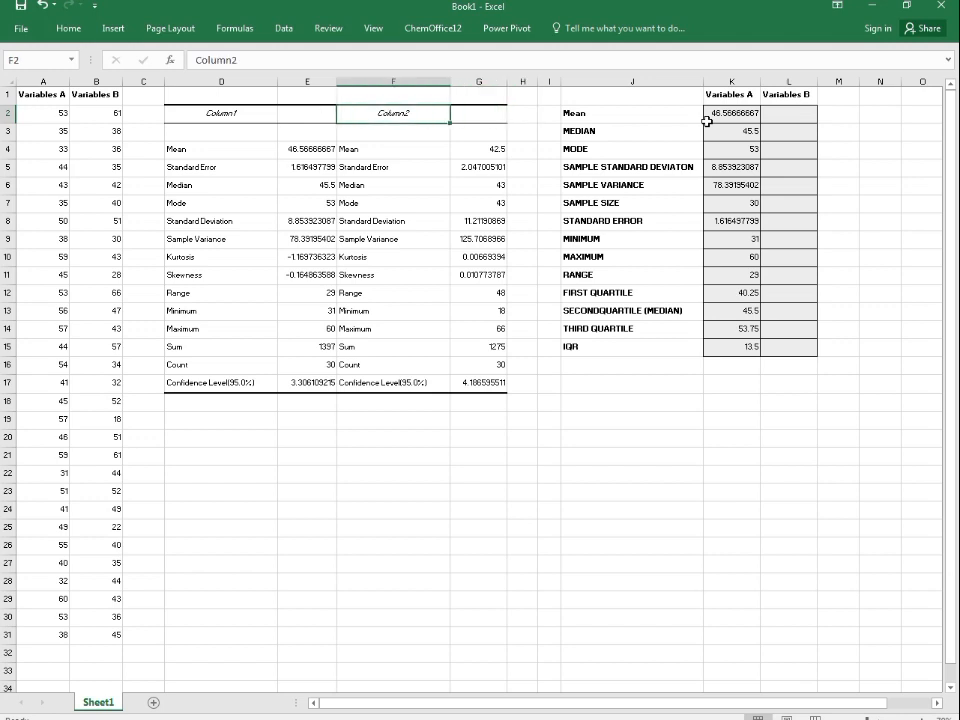
{"action": "key", "text": "Left"}
{"action": "key", "text": "Left"}
{"action": "key", "text": "Left"}
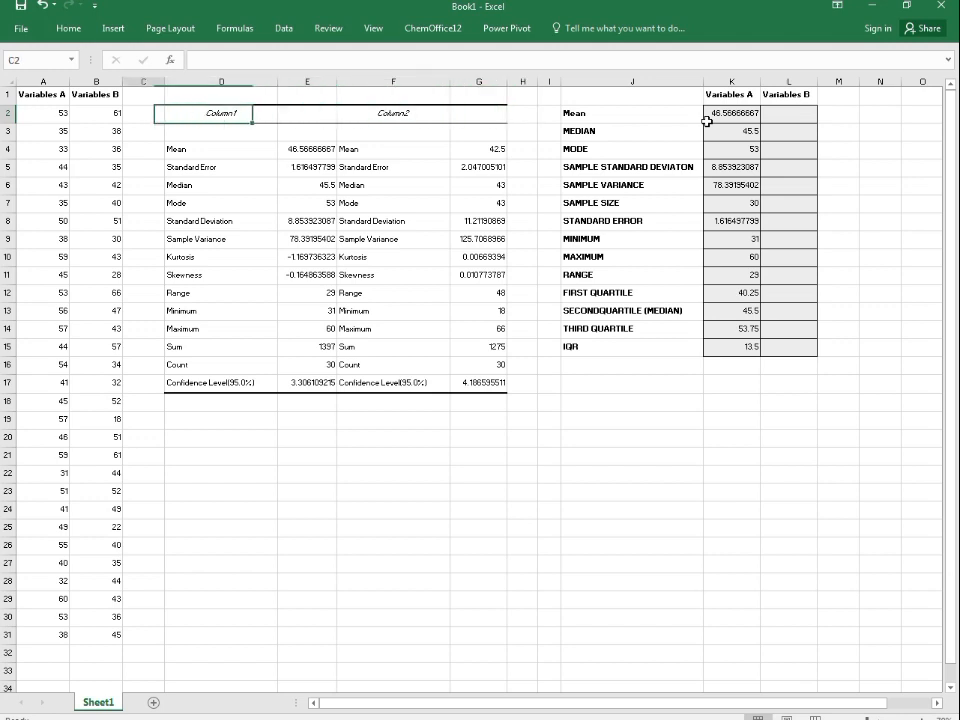
{"action": "key", "text": "Left"}
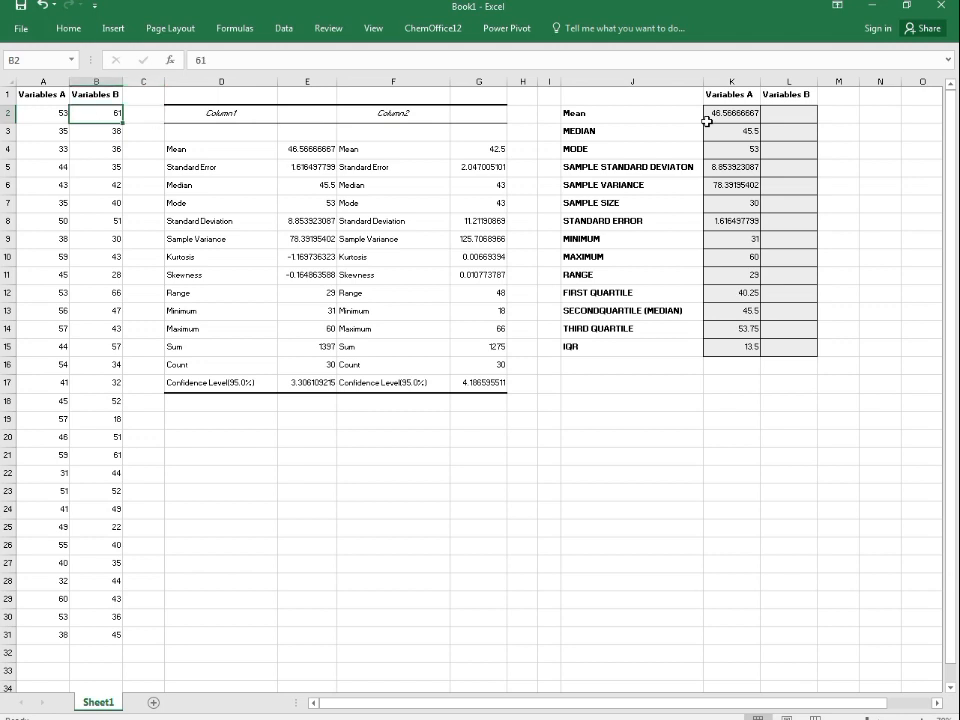
{"action": "key", "text": "Right"}
{"action": "key", "text": "Right"}
{"action": "key", "text": "Right"}
{"action": "key", "text": "Right"}
{"action": "key", "text": "Right"}
{"action": "key", "text": "Right"}
{"action": "key", "text": "Right"}
{"action": "key", "text": "Right"}
{"action": "key", "text": "Right"}
{"action": "key", "text": "Right"}
{"action": "key", "text": "Right"}
{"action": "key", "text": "Right"}
{"action": "key", "text": "Right"}
{"action": "key", "text": "Right"}
{"action": "key", "text": "Right"}
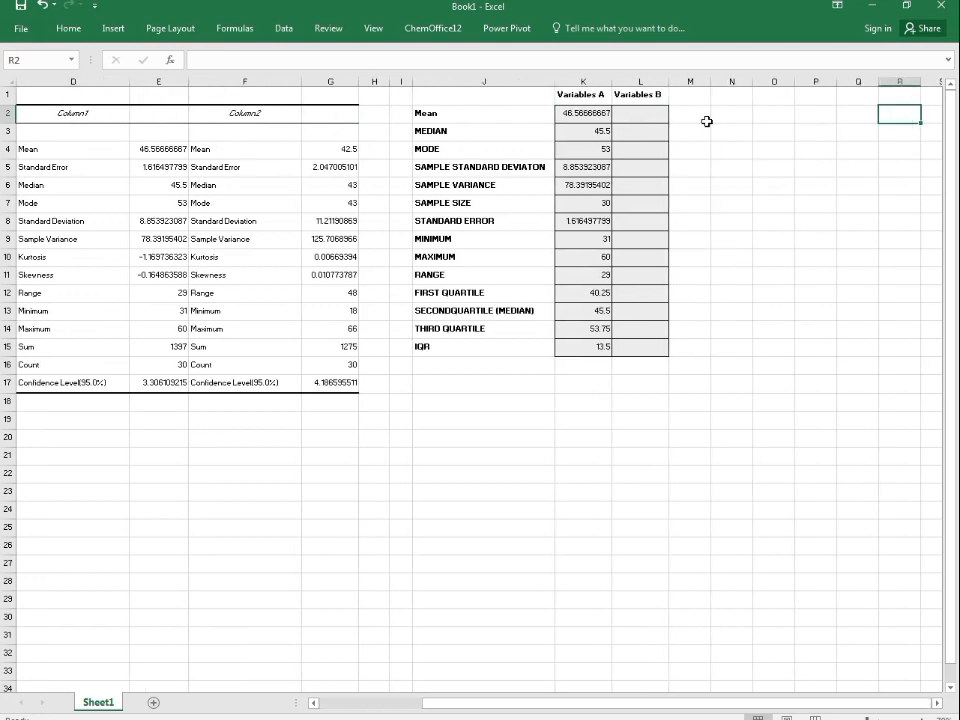
Step: Review the formulas in the Variables A column of the summary table, cell by cell
{"action": "key", "text": "Left"}
{"action": "key", "text": "Left"}
{"action": "key", "text": "Left"}
{"action": "key", "text": "Left"}
{"action": "key", "text": "Left"}
{"action": "key", "text": "Left"}
{"action": "key", "text": "Left"}
{"action": "key", "text": "Left"}
{"action": "key", "text": "Left"}
{"action": "key", "text": "Left"}
{"action": "key", "text": "Left"}
{"action": "key", "text": "Left"}
{"action": "key", "text": "Left"}
{"action": "key", "text": "Left"}
{"action": "key", "text": "Left"}
{"action": "key", "text": "Left"}
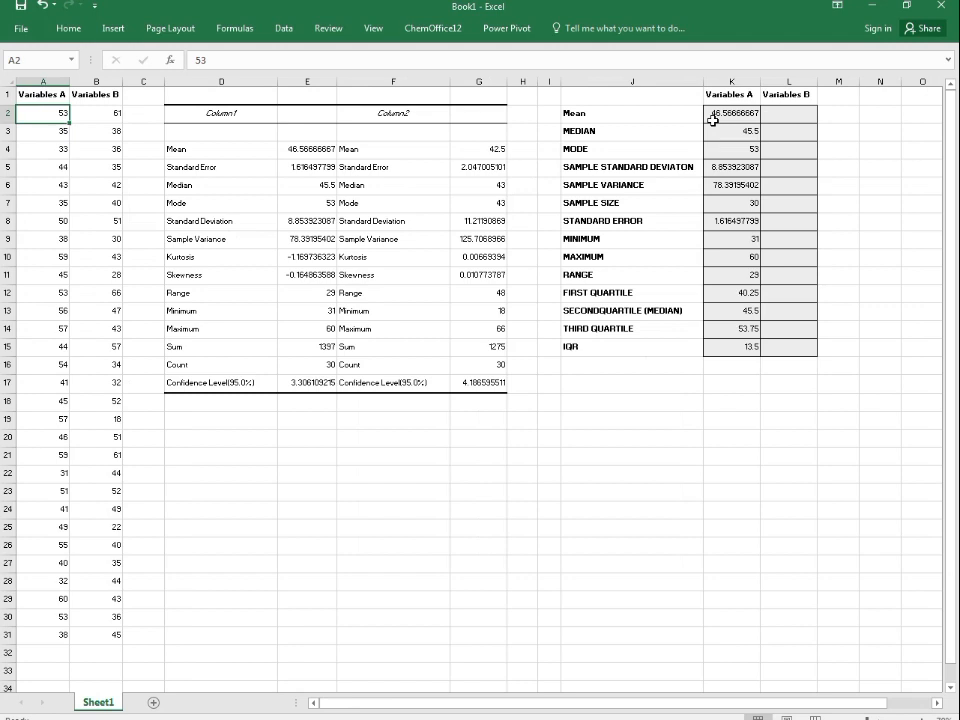
{"action": "key", "text": "Right"}
{"action": "key", "text": "Right"}
{"action": "key", "text": "Right"}
{"action": "key", "text": "Right"}
{"action": "key", "text": "Right"}
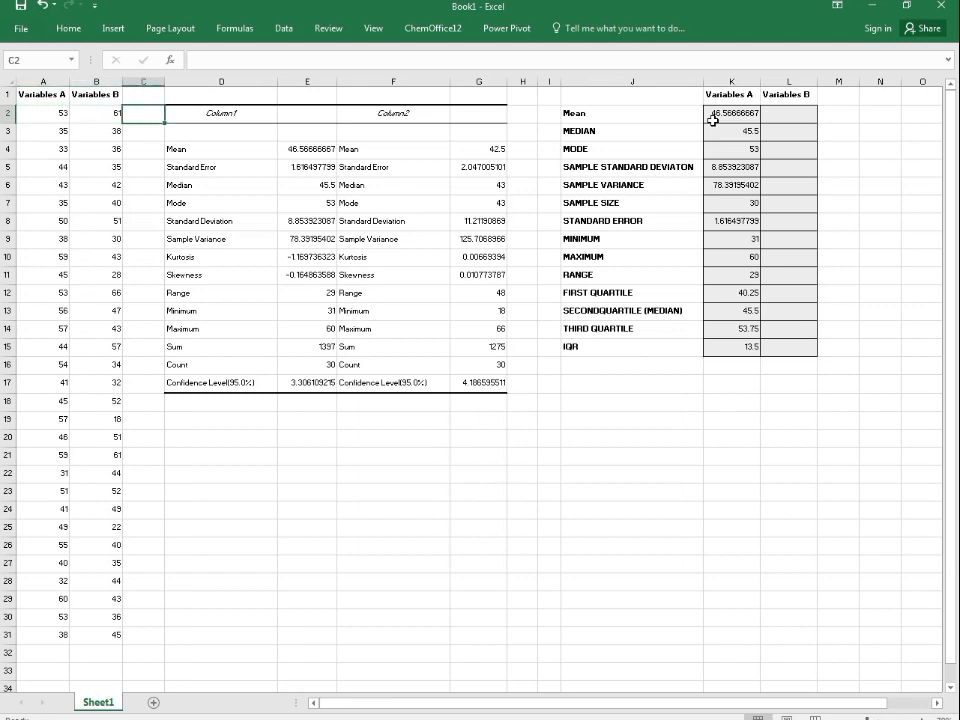
{"action": "key", "text": "Right"}
{"action": "key", "text": "Right"}
{"action": "key", "text": "Right"}
{"action": "key", "text": "Right"}
{"action": "key", "text": "Right"}
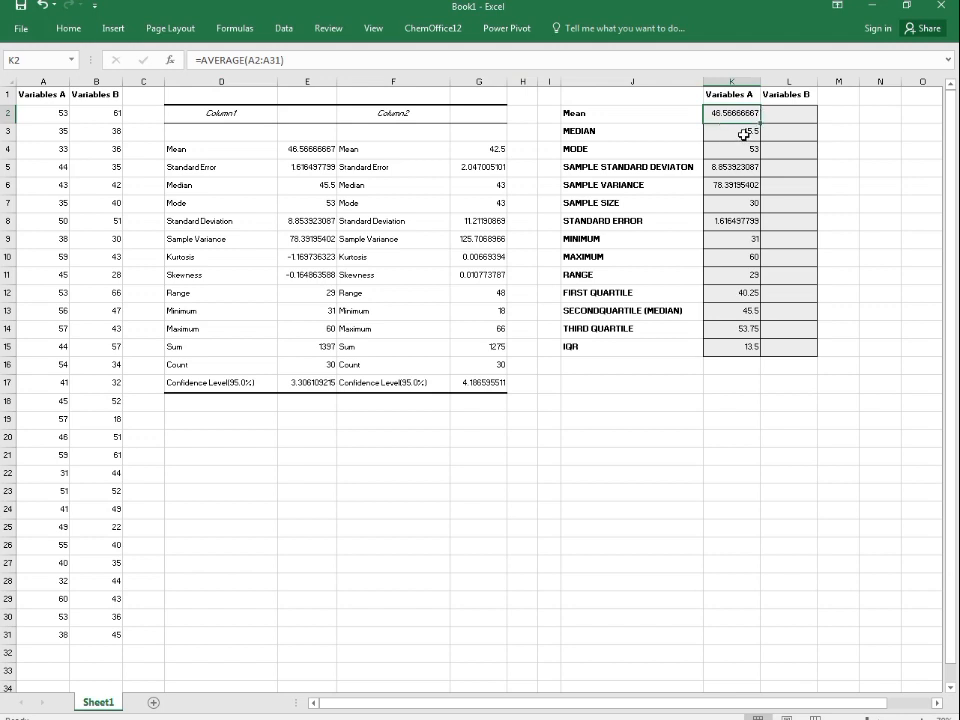
{"action": "key", "text": "Down"}
{"action": "key", "text": "Up"}
{"action": "key", "text": "Down"}
{"action": "key", "text": "Down"}
{"action": "key", "text": "Down"}
{"action": "key", "text": "Down"}
{"action": "key", "text": "Down"}
{"action": "key", "text": "Down"}
{"action": "key", "text": "Down"}
{"action": "key", "text": "Down"}
{"action": "key", "text": "Down"}
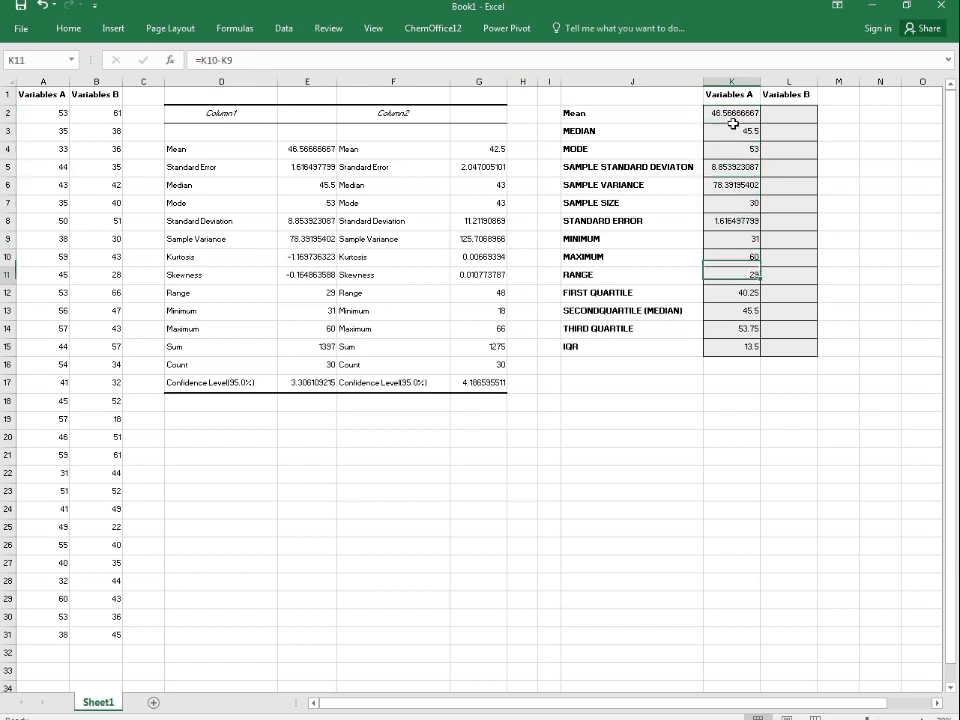
{"action": "key", "text": "Down"}
{"action": "key", "text": "Down"}
{"action": "key", "text": "Down"}
{"action": "key", "text": "Down"}
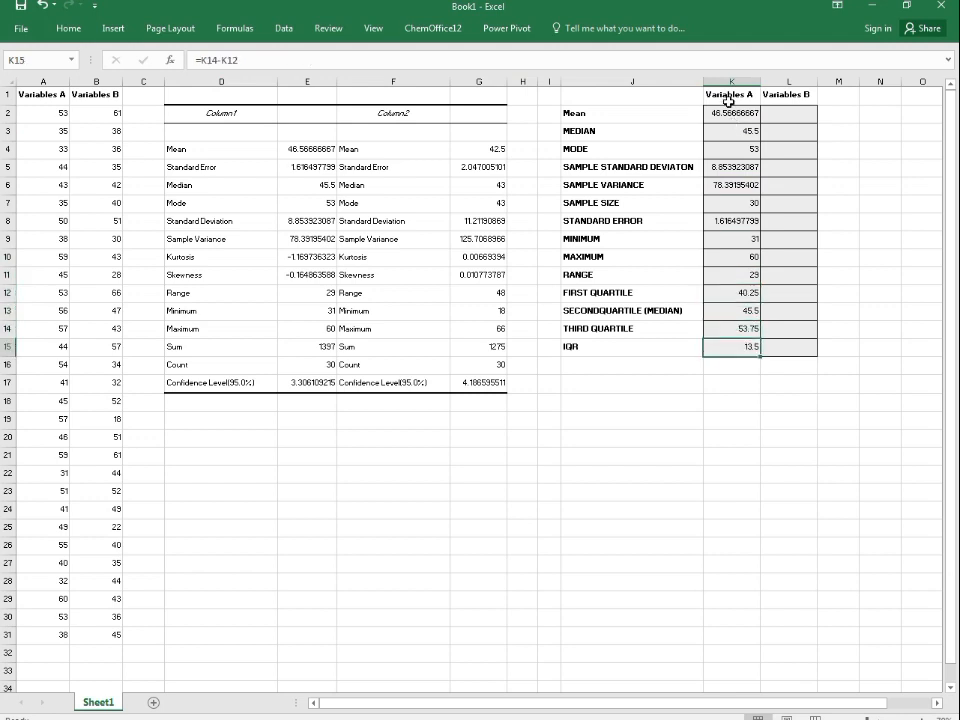
Step: Fill the Variables A summary formulas across into the Variables B column
{"action": "left_click_drag", "start_coordinate": [731, 113], "coordinate": [736, 345]}
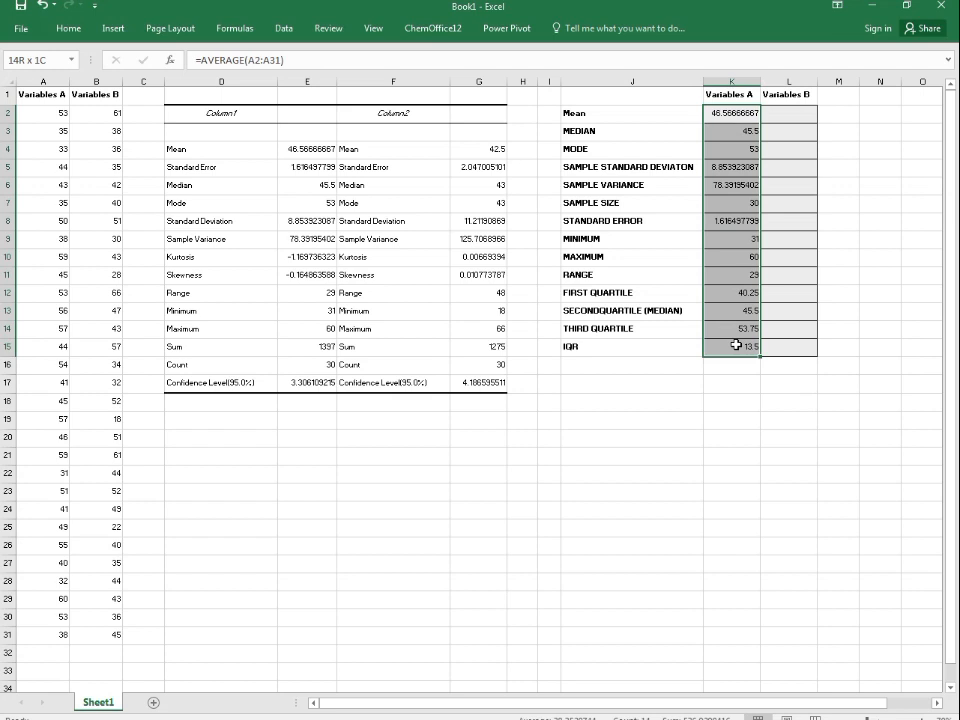
{"action": "left_click", "coordinate": [726, 113]}
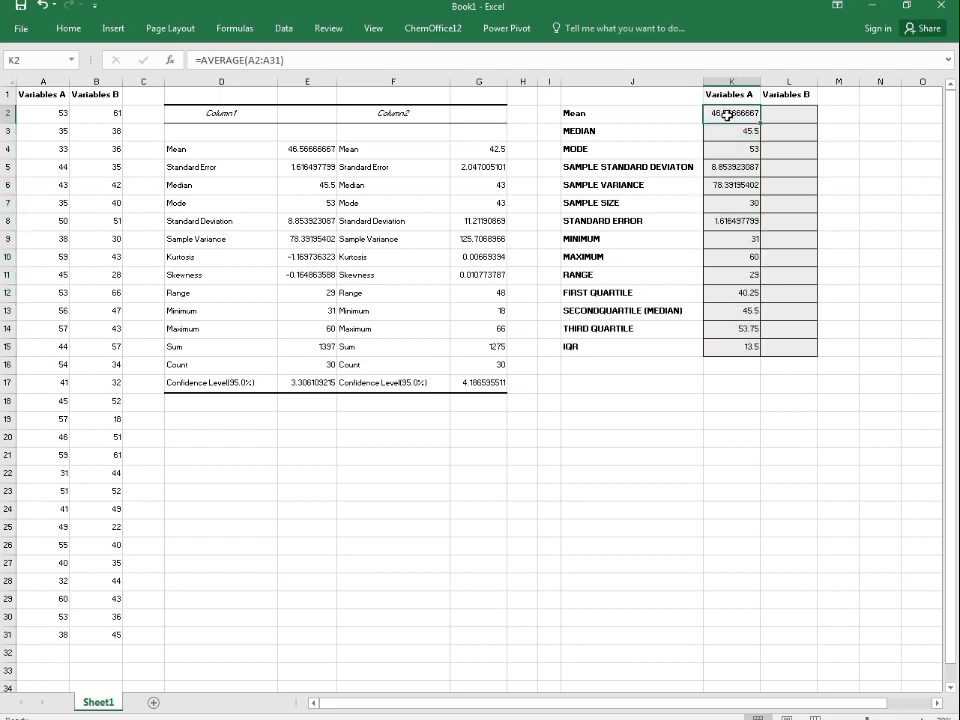
{"action": "left_click_drag", "start_coordinate": [726, 113], "coordinate": [744, 349]}
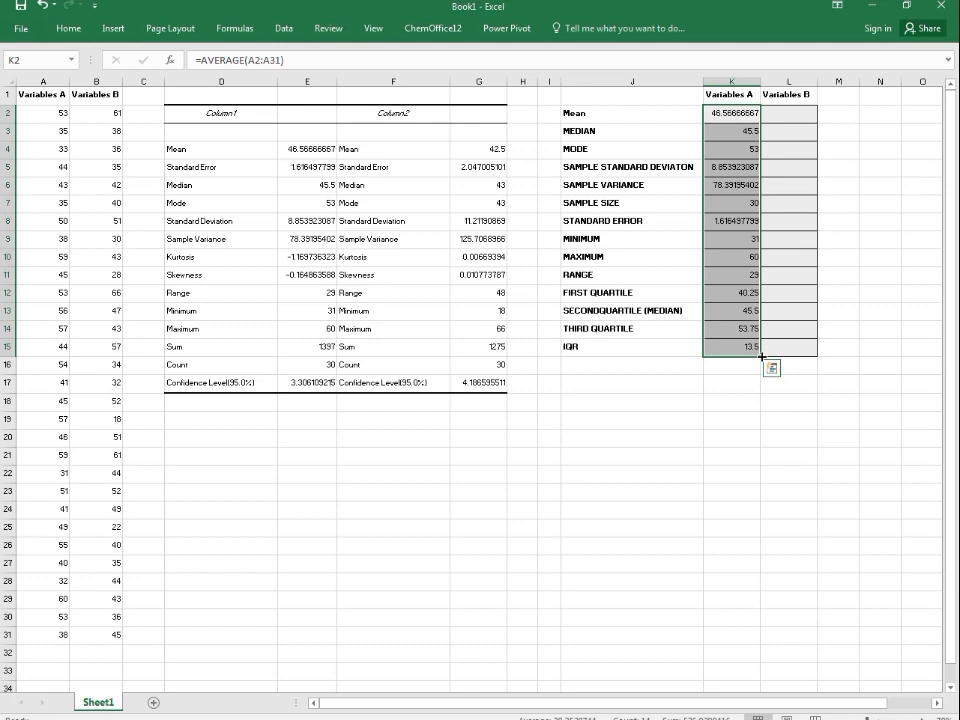
{"action": "left_click_drag", "start_coordinate": [763, 357], "coordinate": [809, 357]}
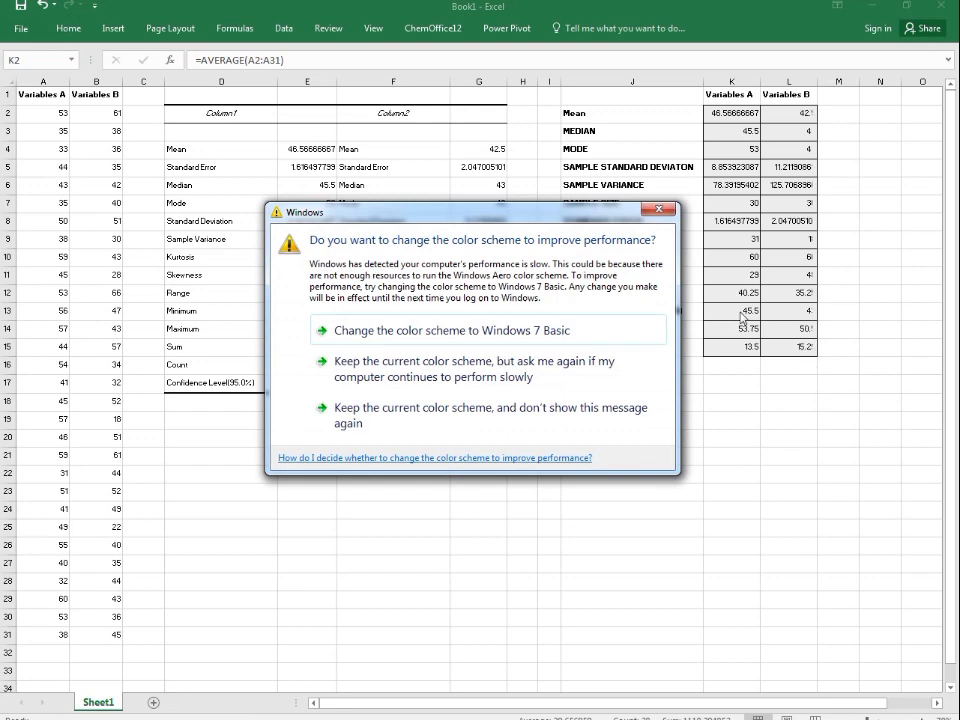
{"action": "left_click", "coordinate": [659, 213]}
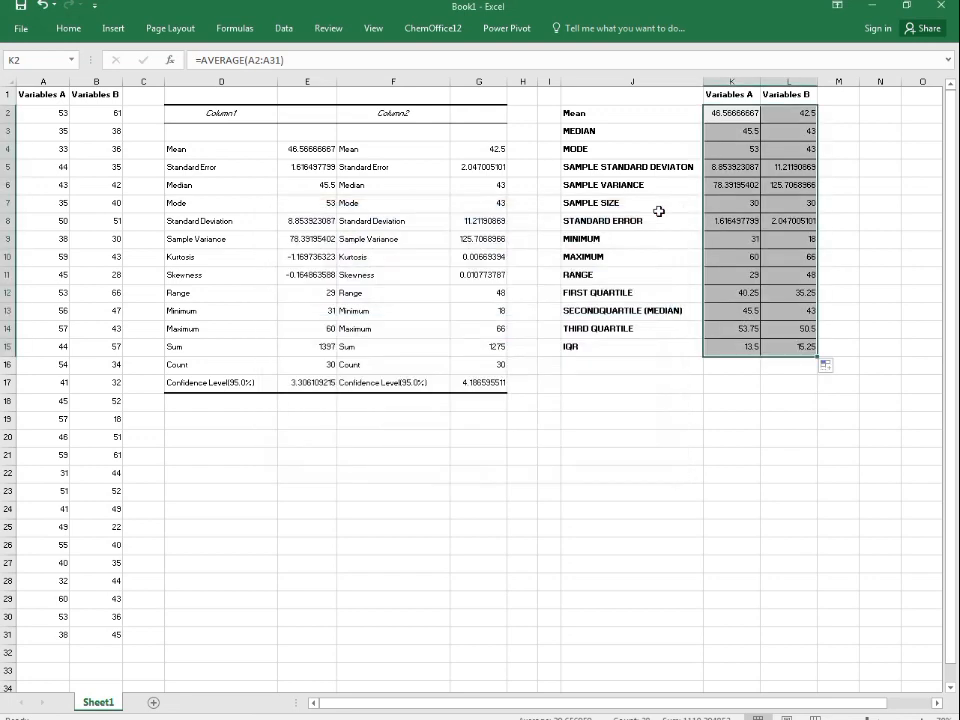
Step: Compare the Variables A and Variables B formulas for the mean, median and mode
{"action": "left_click", "coordinate": [789, 328]}
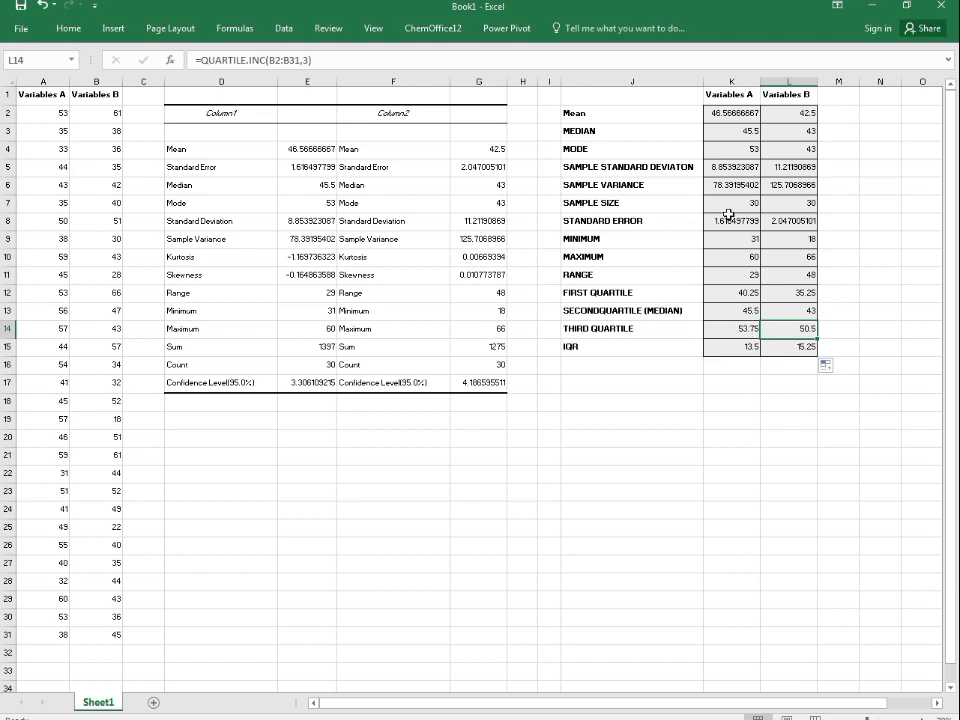
{"action": "left_click", "coordinate": [706, 108]}
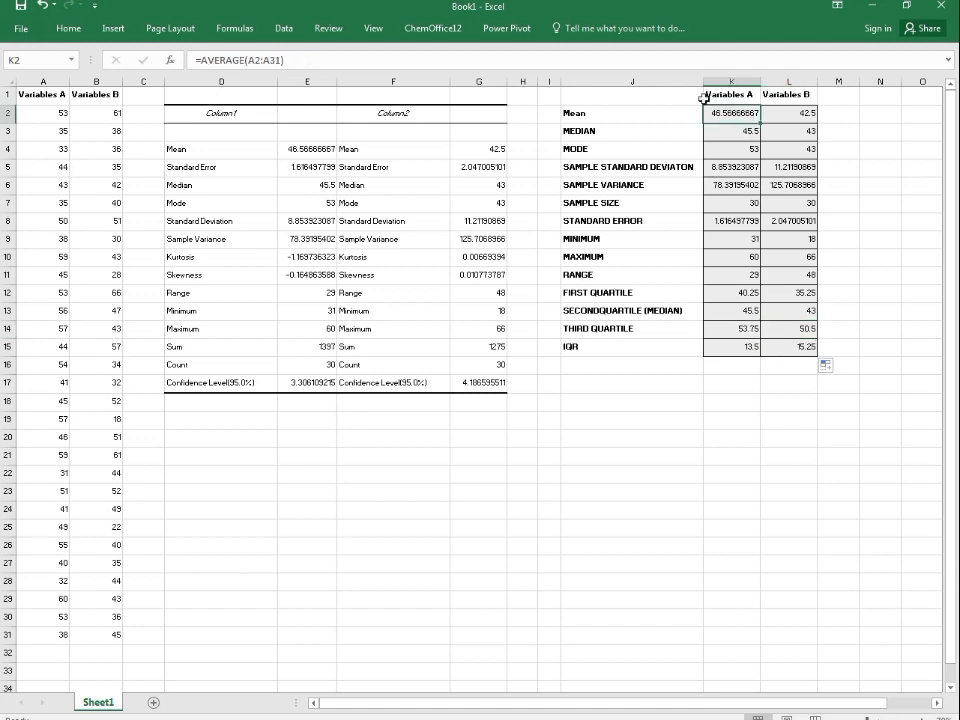
{"action": "left_click", "coordinate": [283, 60]}
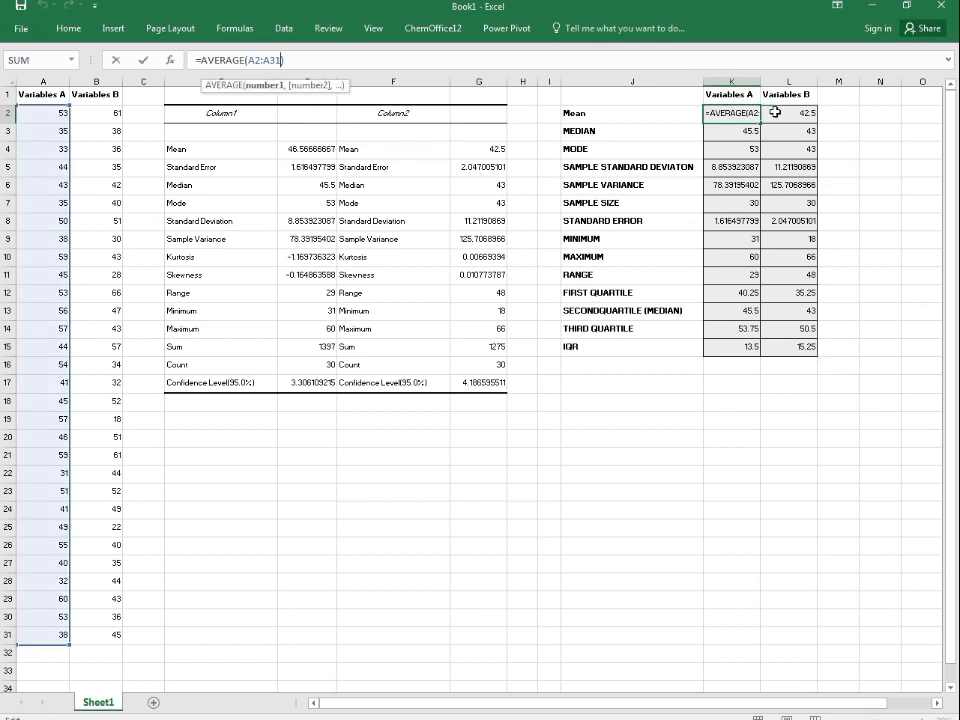
{"action": "key", "text": "Tab"}
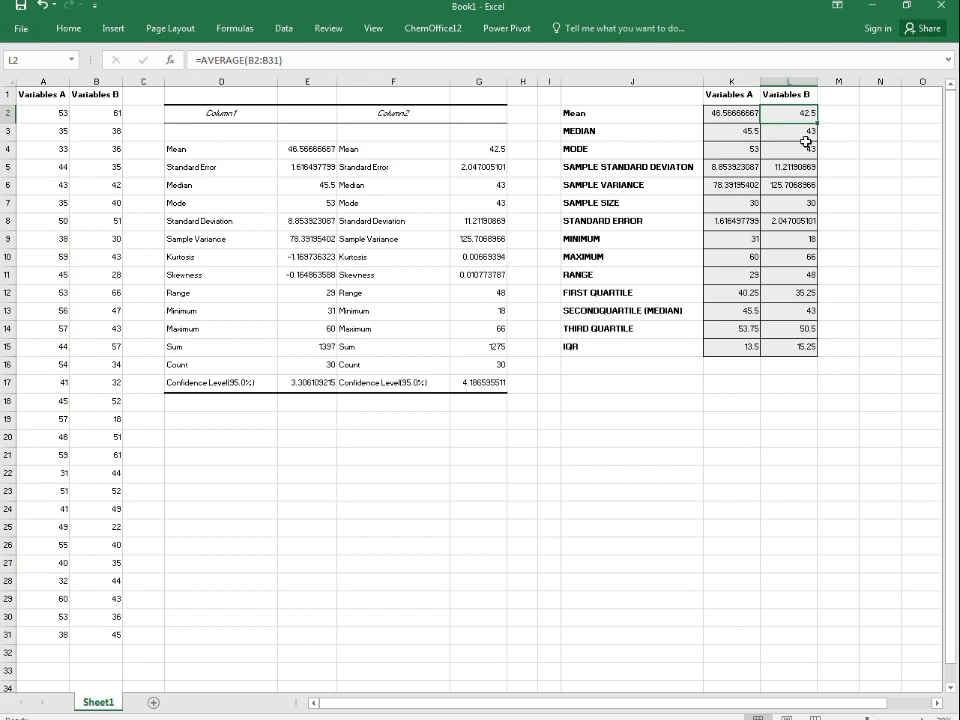
{"action": "left_click", "coordinate": [746, 131]}
{"action": "left_click", "coordinate": [283, 53]}
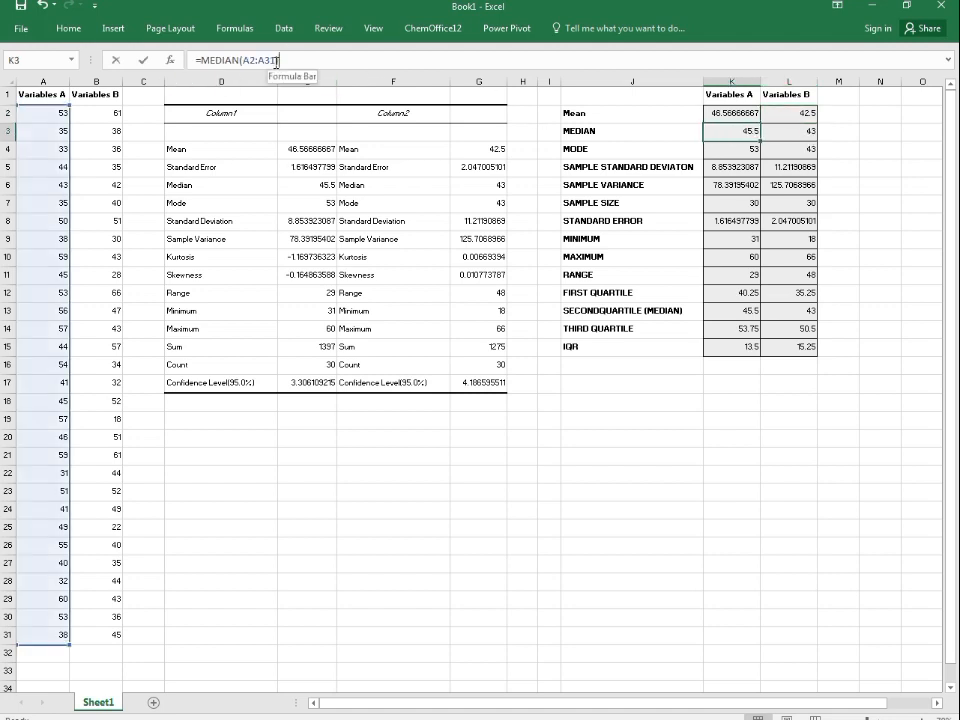
{"action": "left_click", "coordinate": [779, 116]}
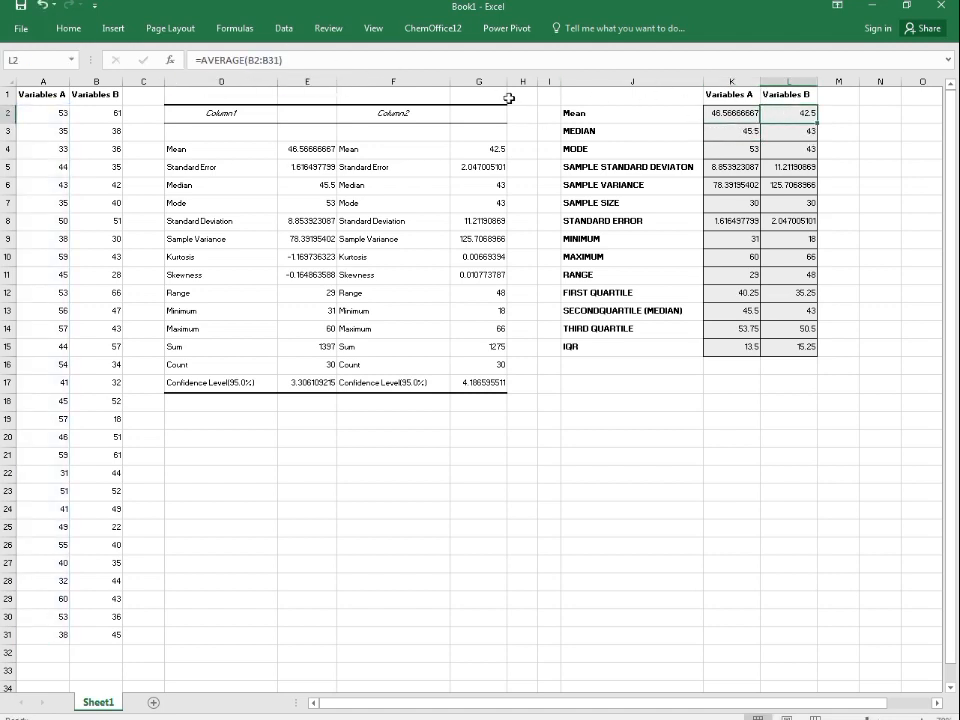
{"action": "left_click", "coordinate": [280, 61]}
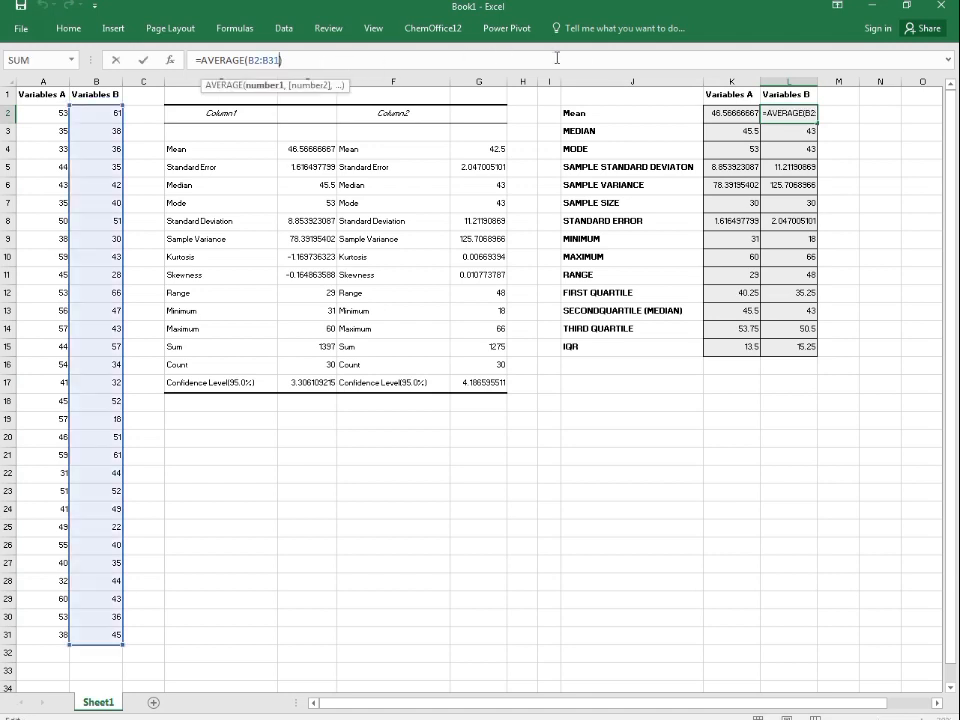
{"action": "left_click", "coordinate": [792, 139]}
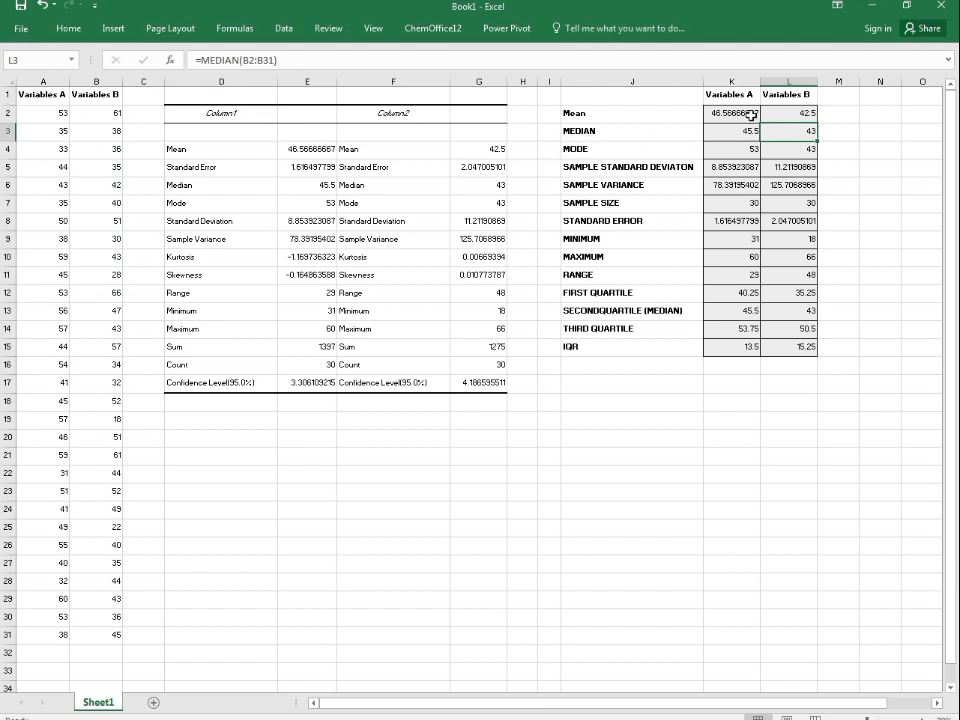
{"action": "left_click", "coordinate": [297, 66]}
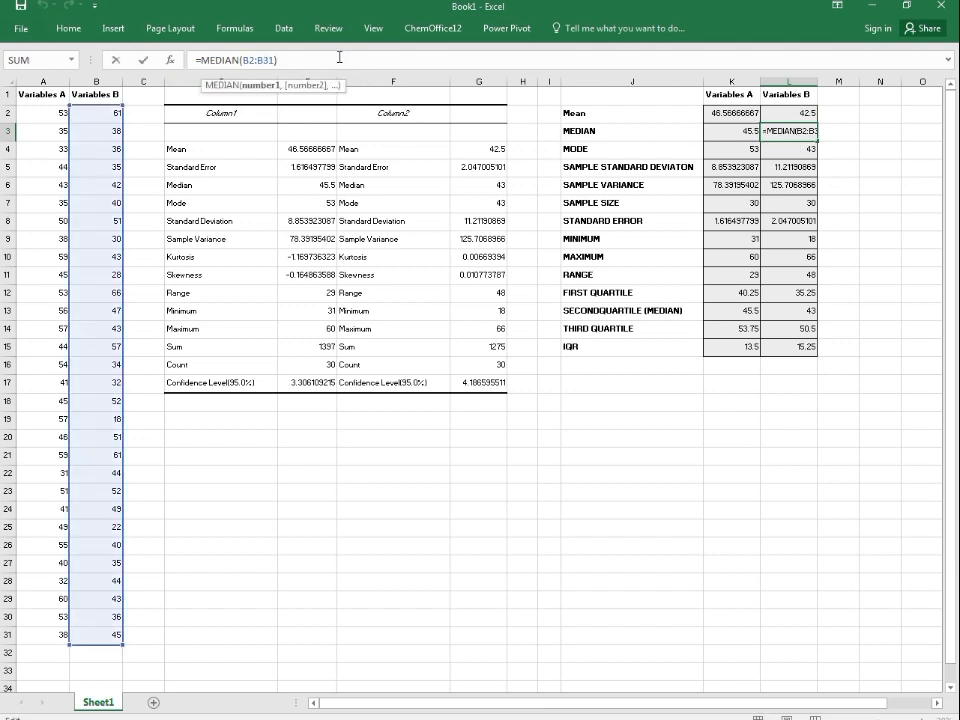
{"action": "left_click", "coordinate": [339, 58]}
{"action": "left_click", "coordinate": [711, 144]}
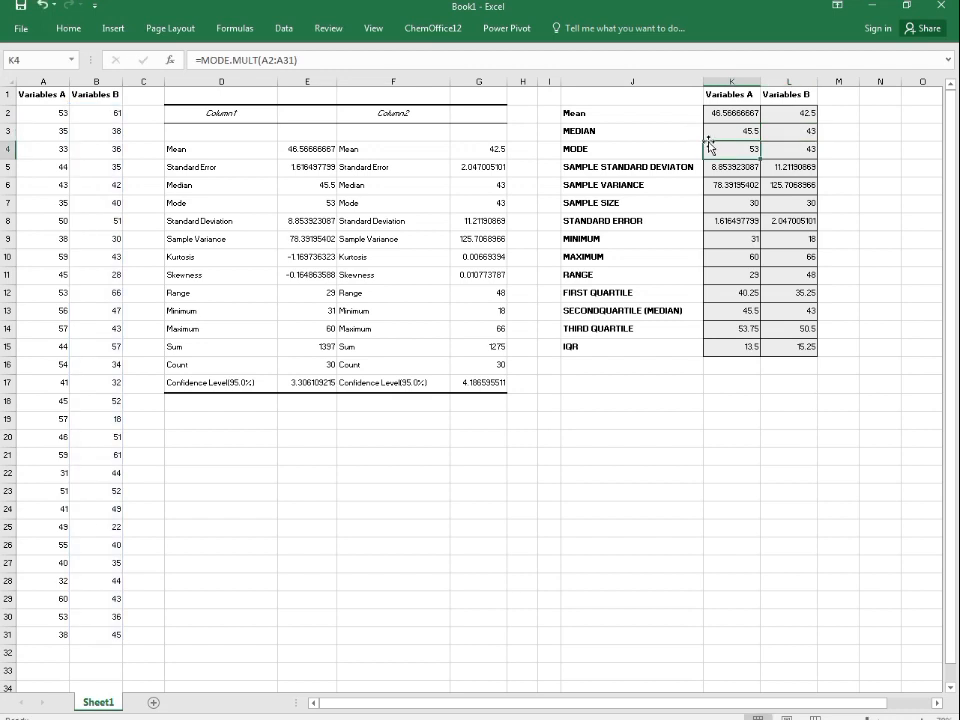
{"action": "left_click", "coordinate": [819, 150]}
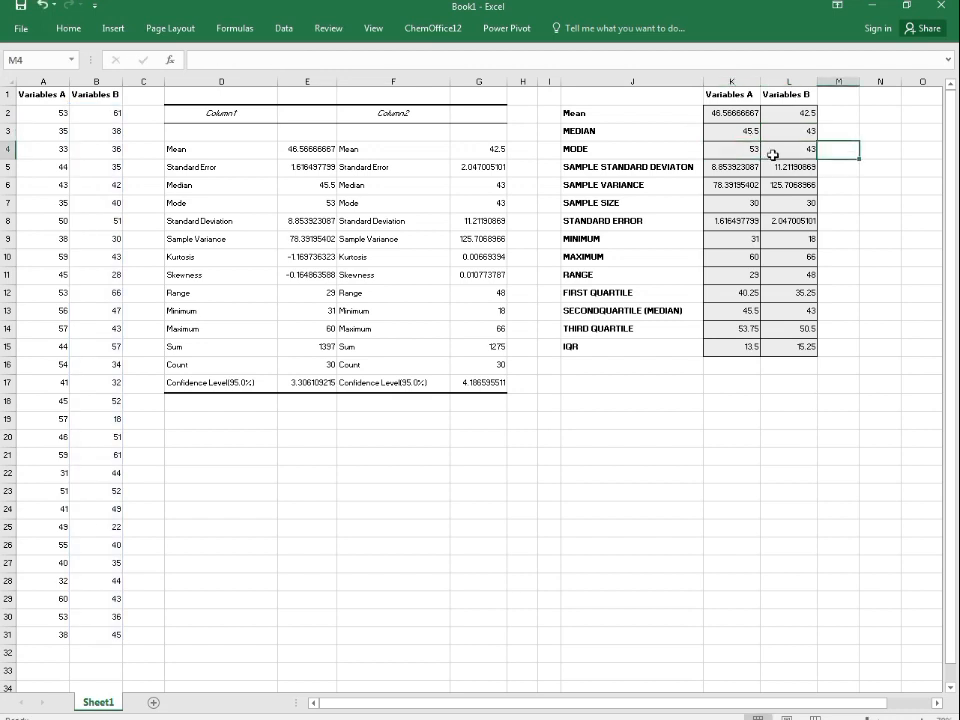
{"action": "left_click", "coordinate": [773, 154]}
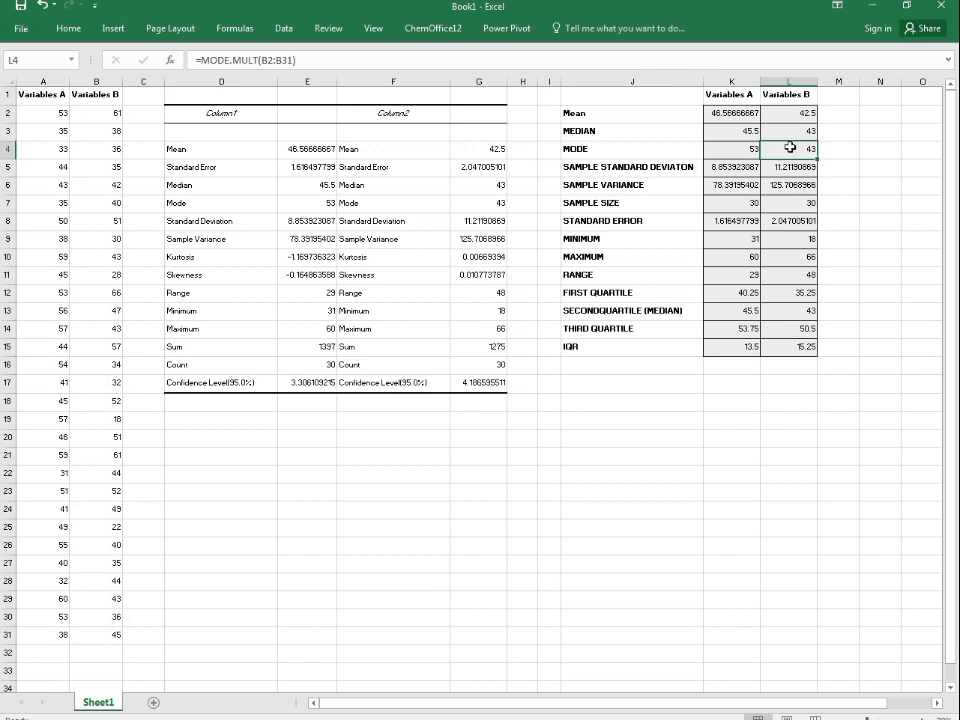
Step: Check the remaining Variables B formulas, from standard deviation and variance to the quartiles and IQR
{"action": "left_click", "coordinate": [797, 185]}
{"action": "left_click", "coordinate": [729, 125]}
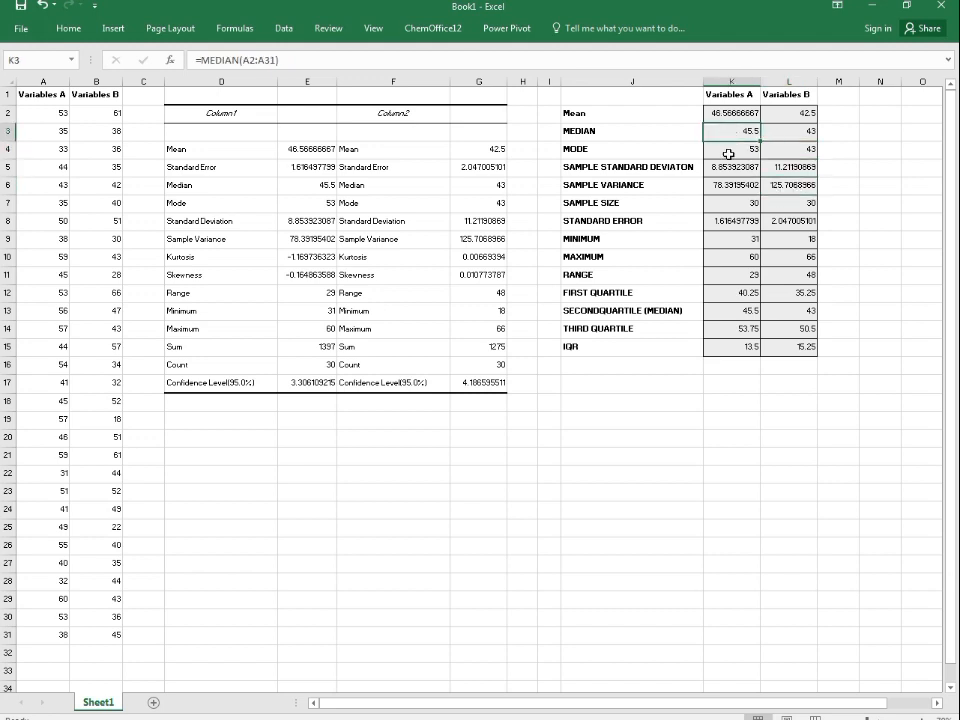
{"action": "left_click", "coordinate": [729, 162]}
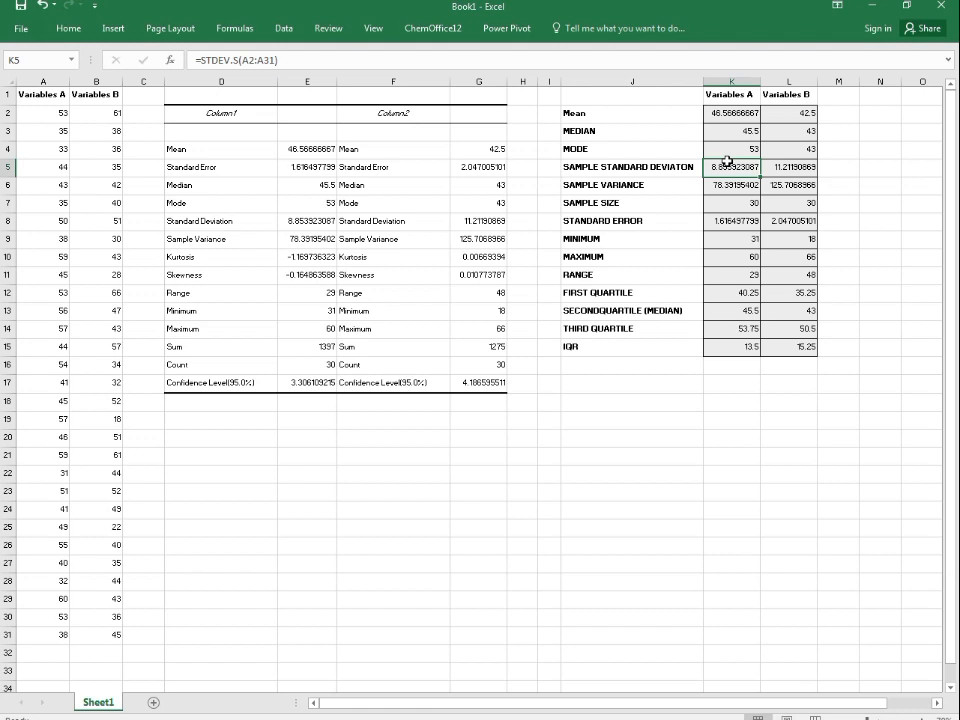
{"action": "left_click", "coordinate": [731, 274]}
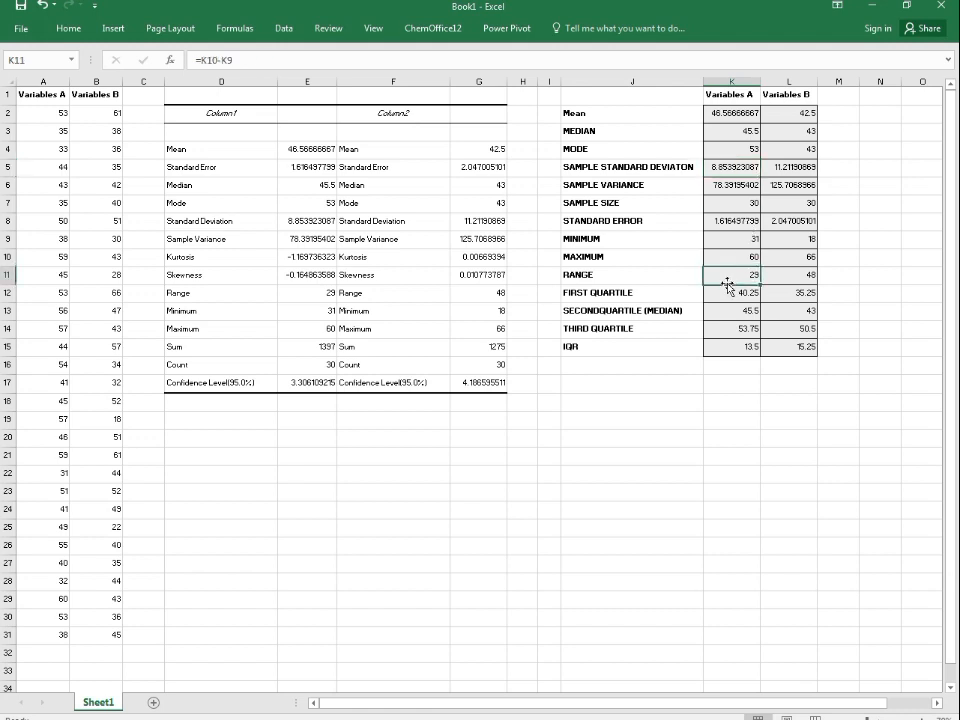
{"action": "left_click", "coordinate": [750, 328]}
{"action": "left_click", "coordinate": [803, 327]}
{"action": "left_click", "coordinate": [785, 309]}
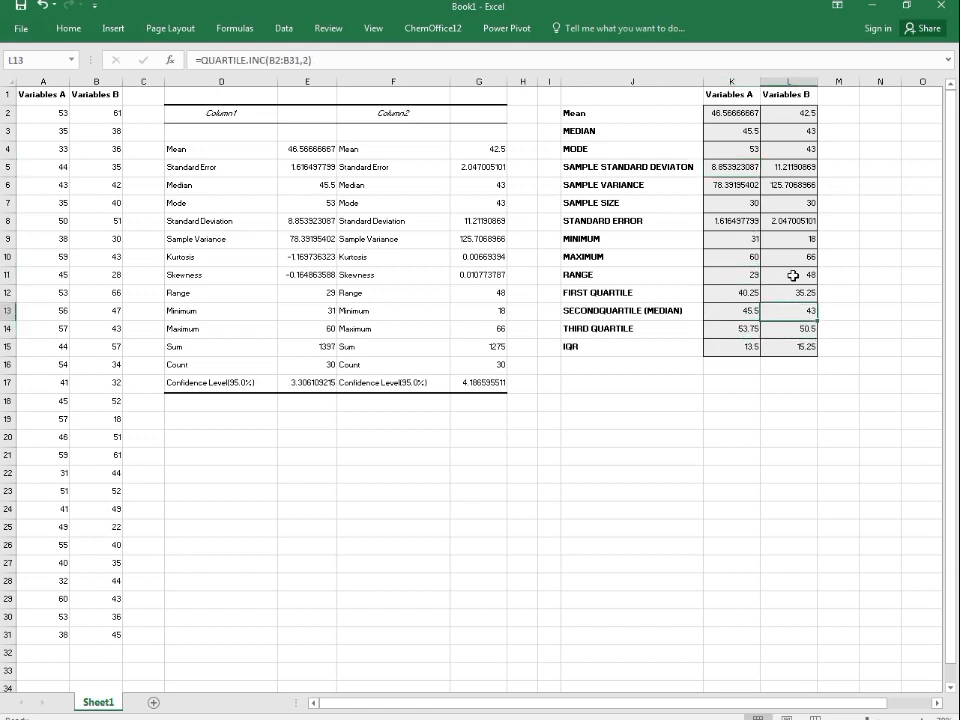
{"action": "left_click", "coordinate": [793, 275]}
{"action": "left_click", "coordinate": [717, 279]}
{"action": "left_click", "coordinate": [809, 247]}
{"action": "left_click", "coordinate": [748, 221]}
{"action": "left_click", "coordinate": [782, 221]}
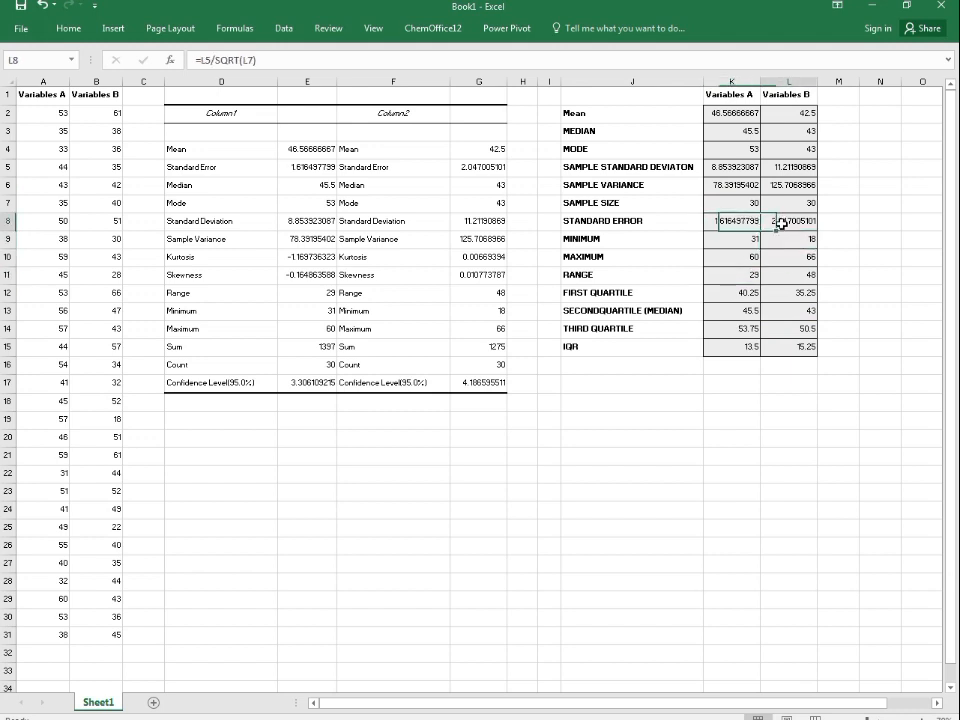
{"action": "left_click", "coordinate": [770, 203]}
{"action": "left_click", "coordinate": [738, 186]}
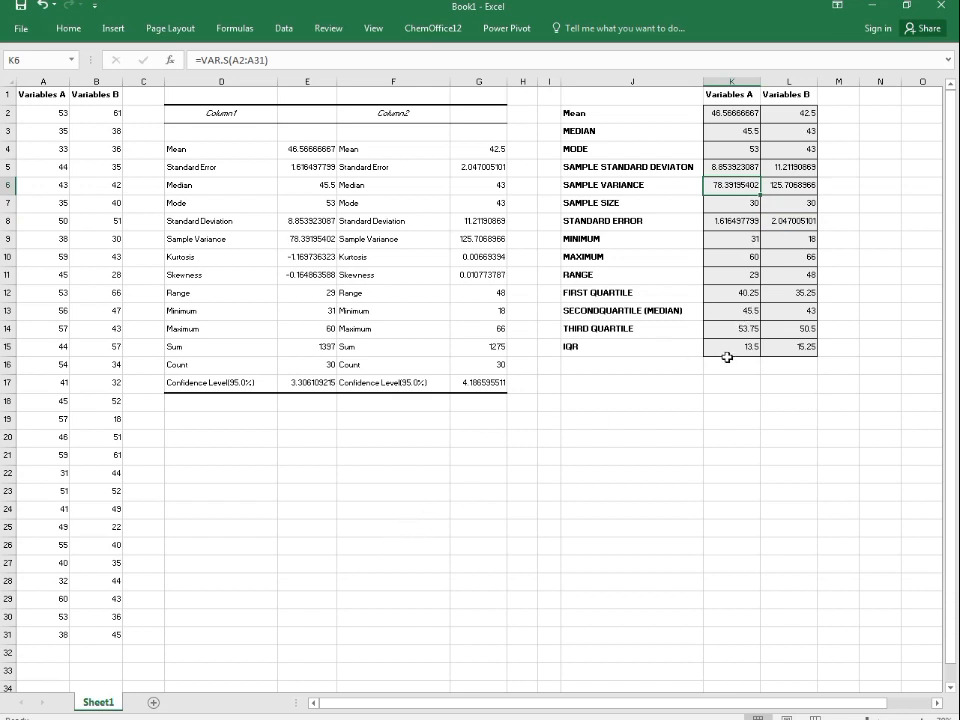
{"action": "left_click", "coordinate": [531, 366]}
{"action": "left_click", "coordinate": [519, 332]}
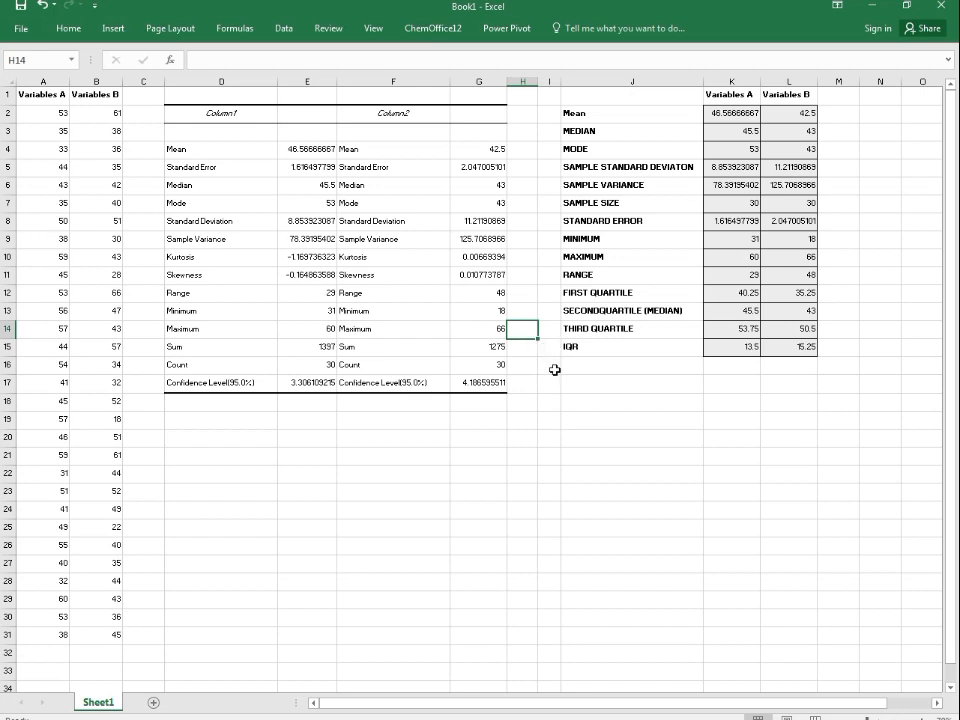
{"action": "left_click", "coordinate": [643, 349]}
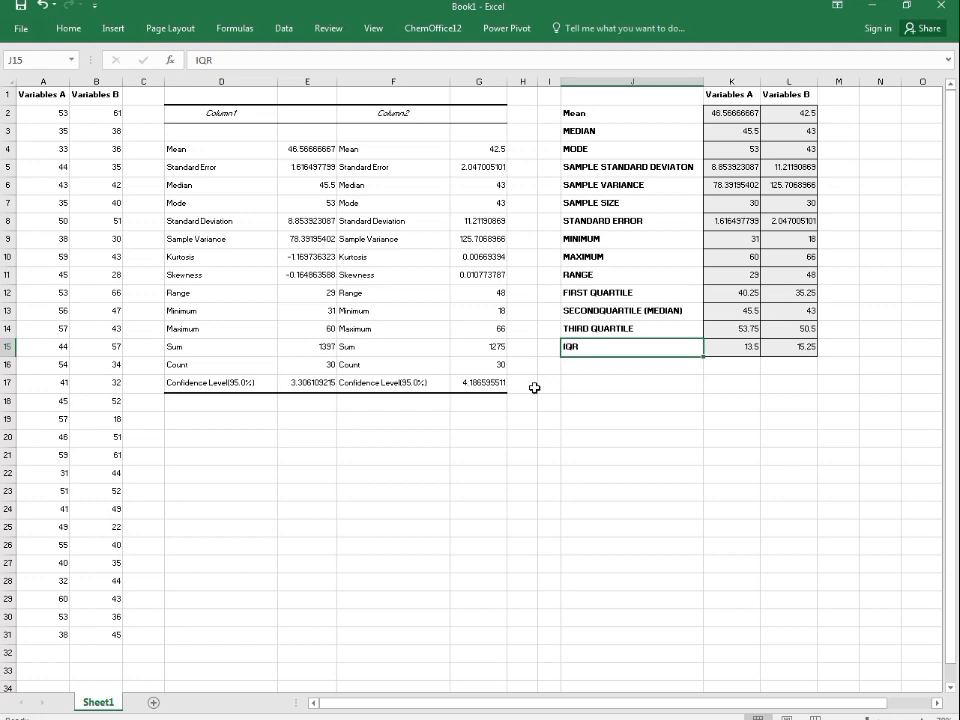
{"action": "left_click", "coordinate": [509, 364]}
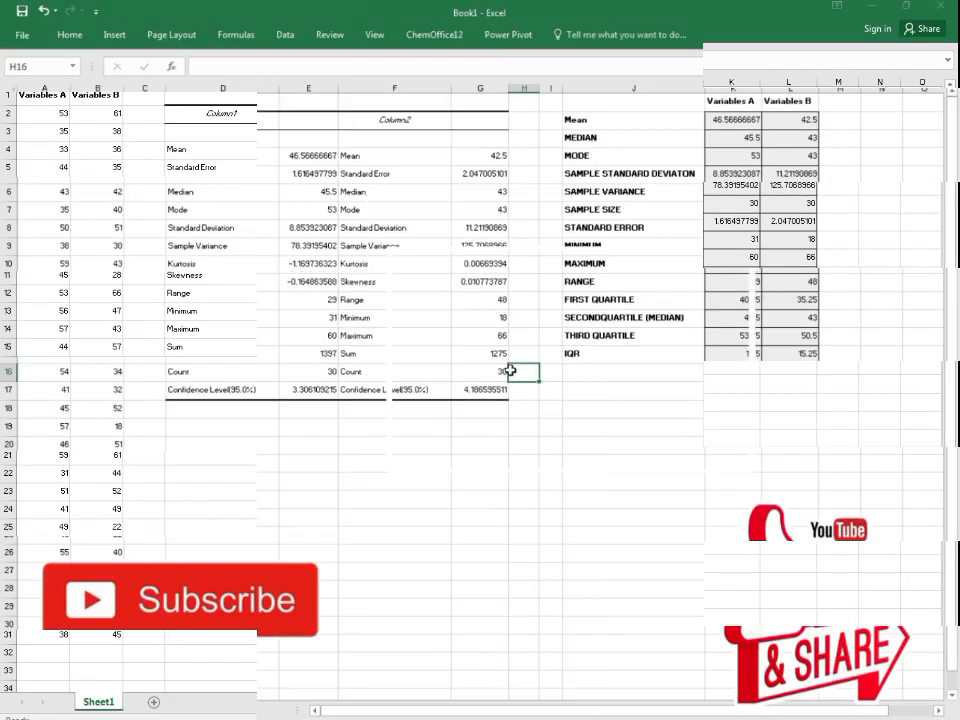